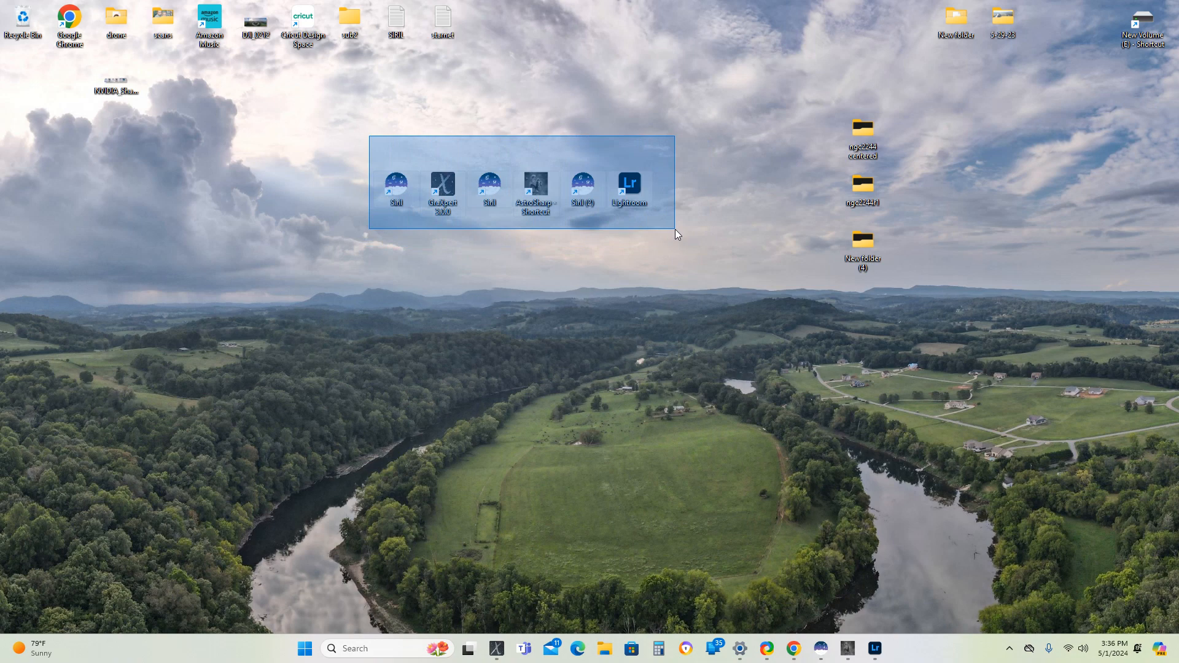
Step: Switch to Siril and look through its list of available preprocessing scripts
drag(675, 230, 676, 230)
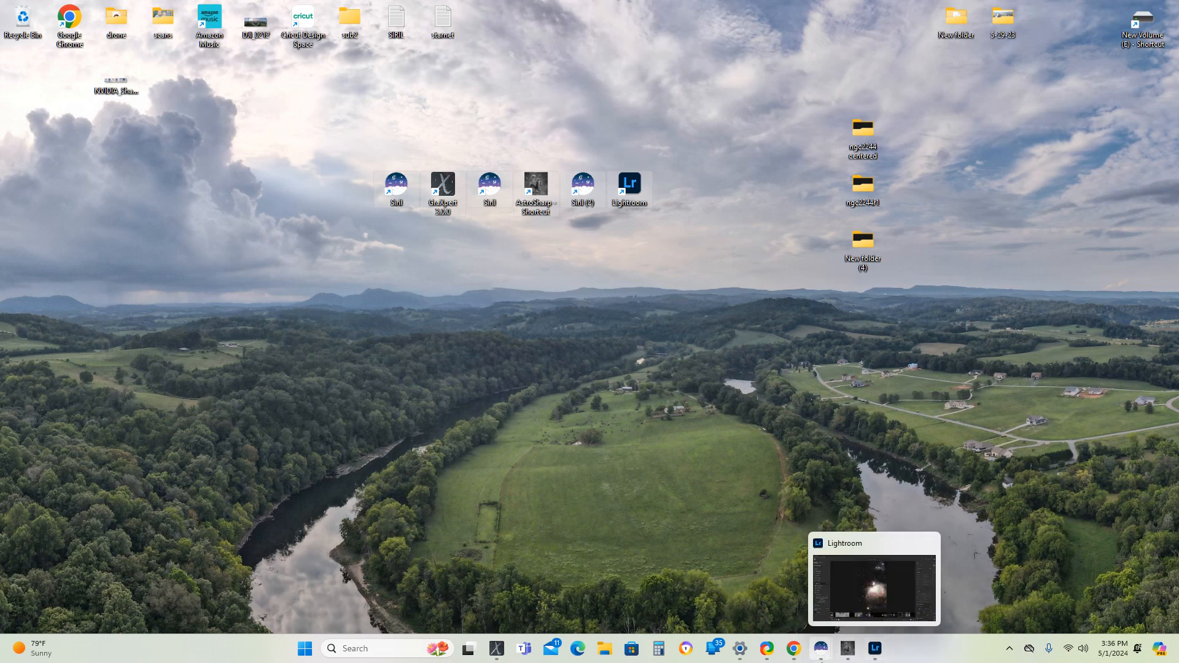
mouse_move(821, 657)
click(879, 610)
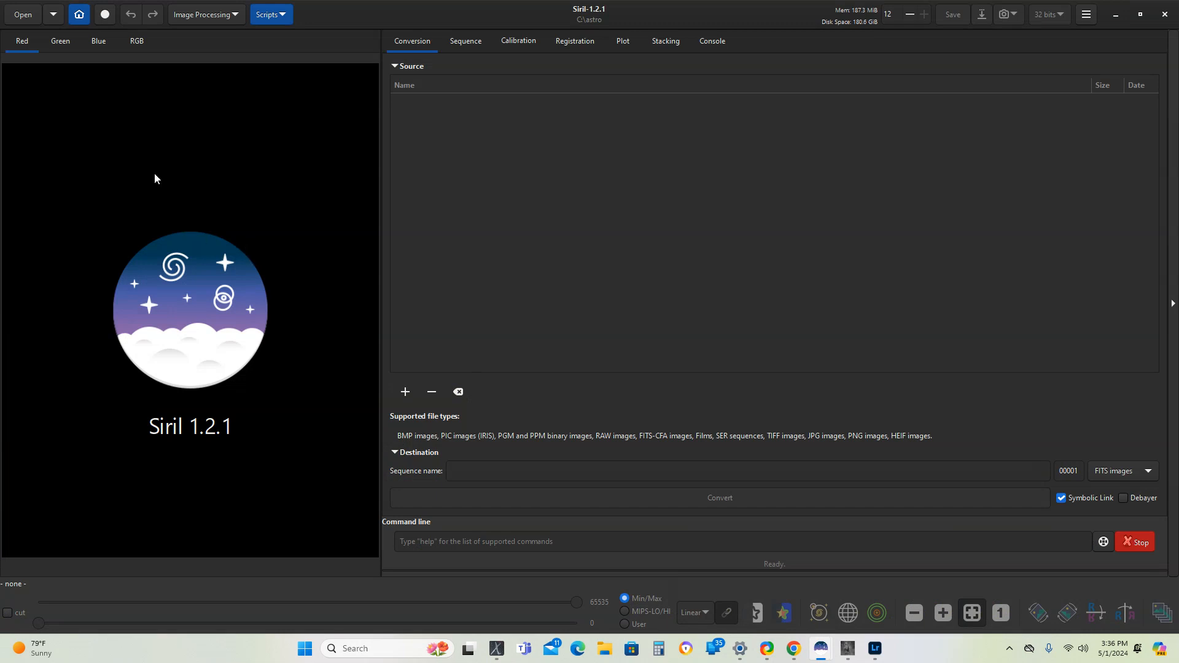
click(271, 13)
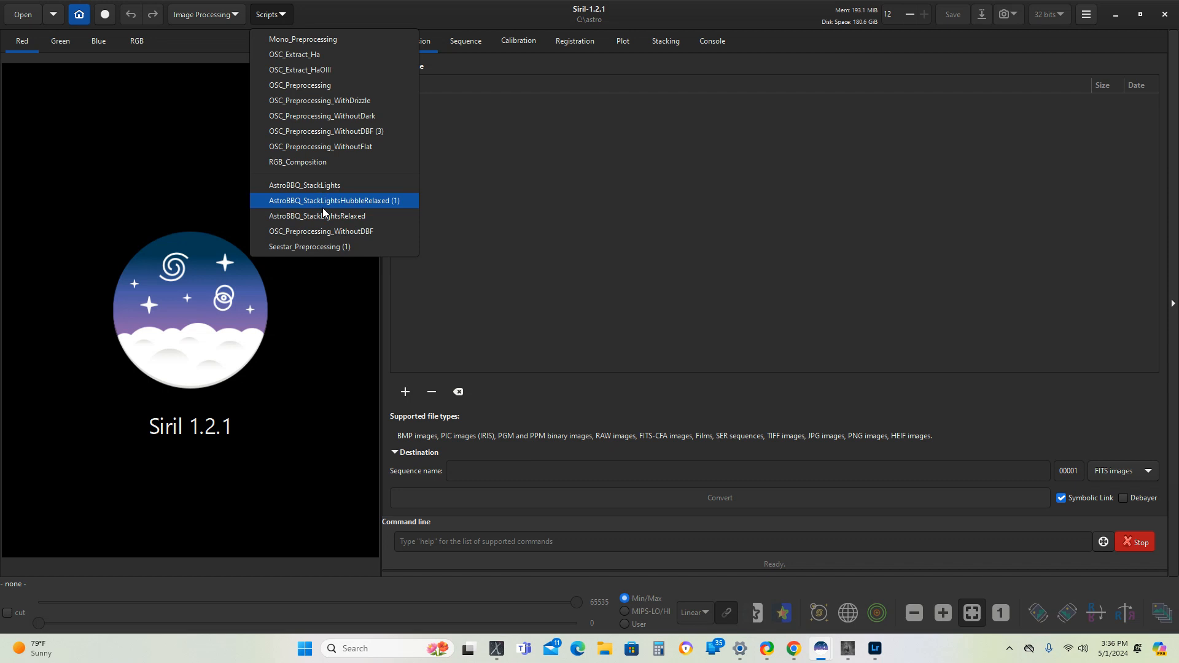
click(23, 16)
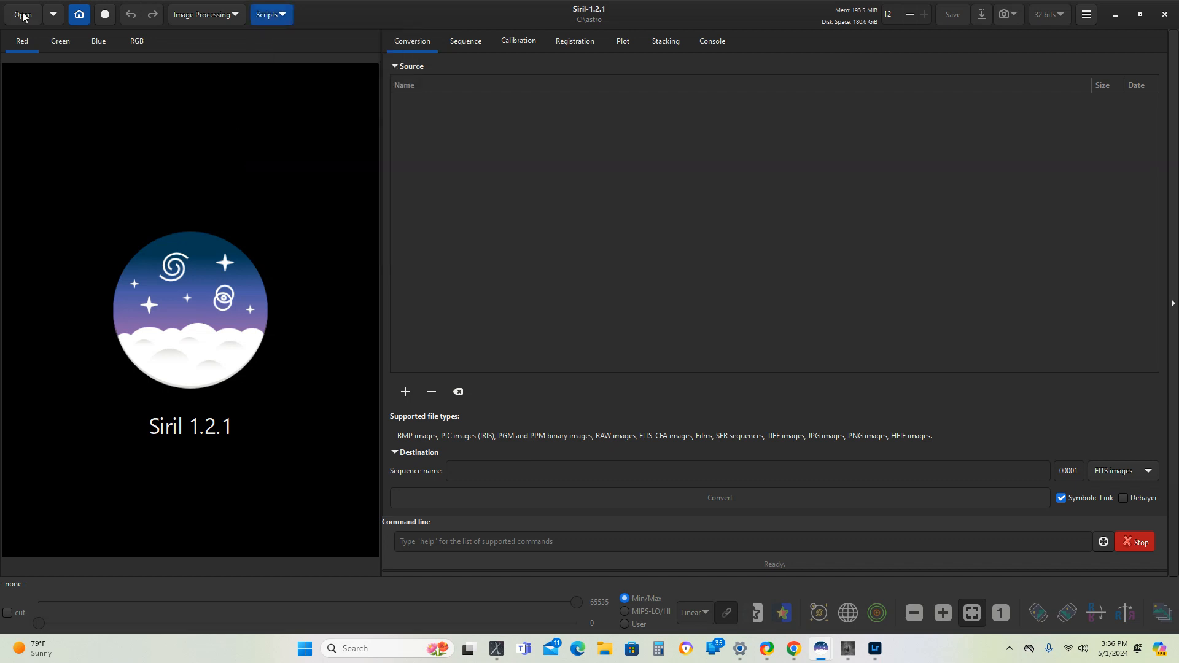
Step: Open hubble.fit from the astro folder and display it with the AutoStretch preview
click(22, 16)
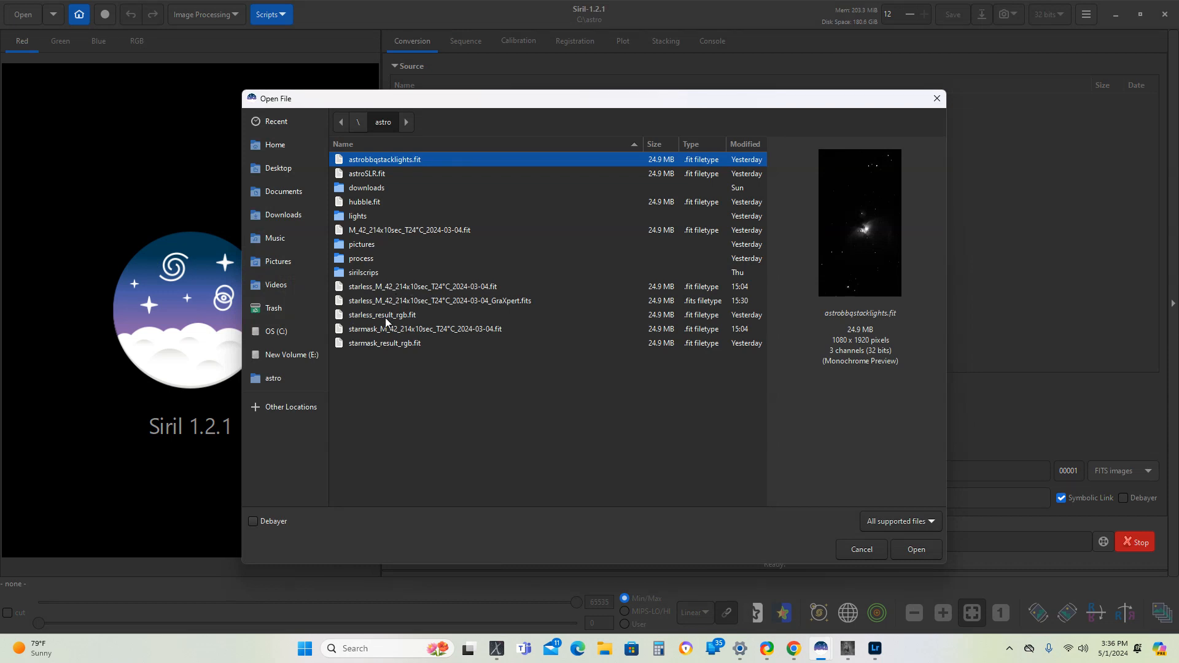
double_click(371, 203)
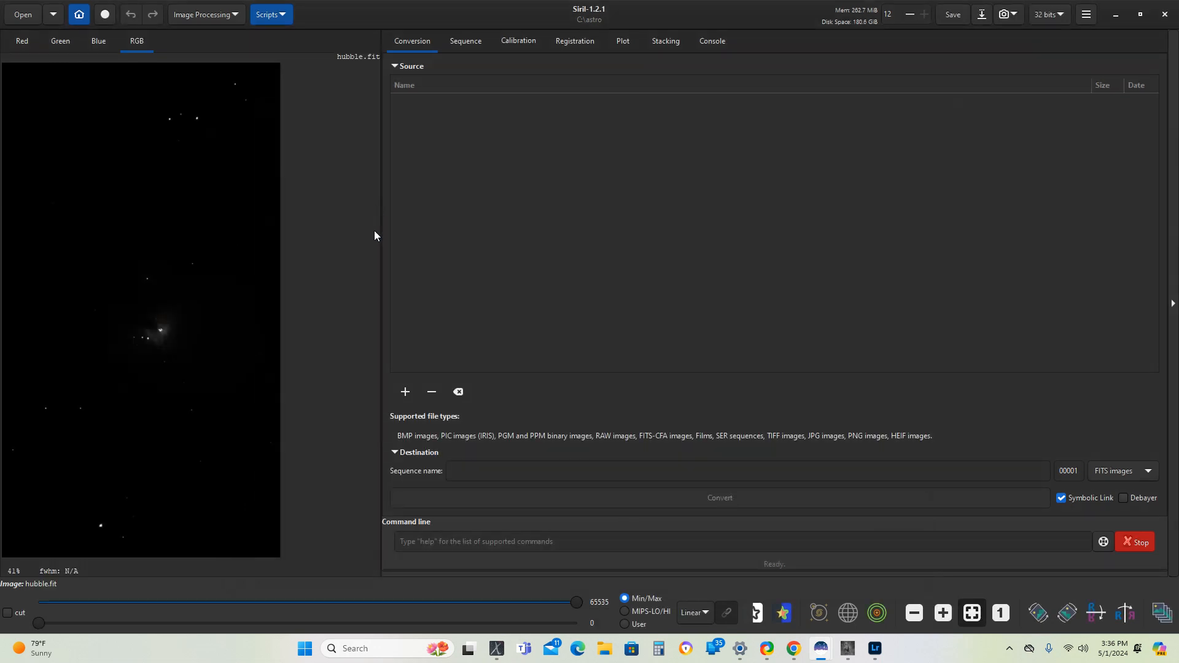
click(700, 612)
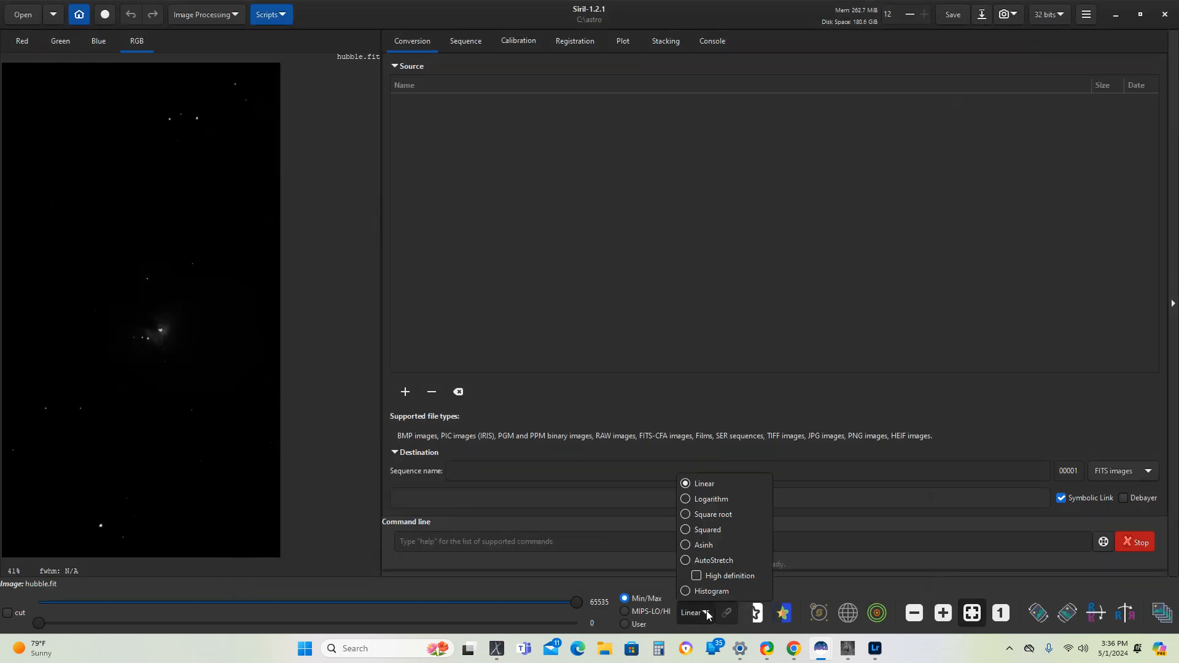
click(716, 561)
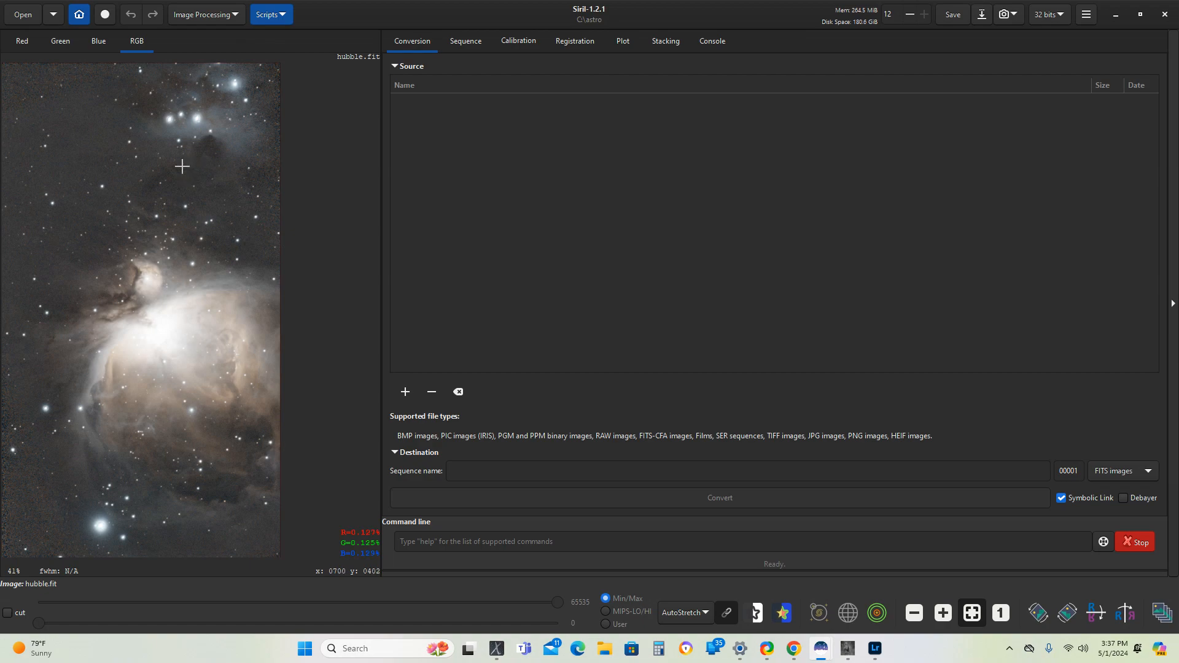
Step: Compare the two stacks by opening M_42_214x10sec_T24°C_2024-03-04.fit and returning to hubble.fit
click(27, 19)
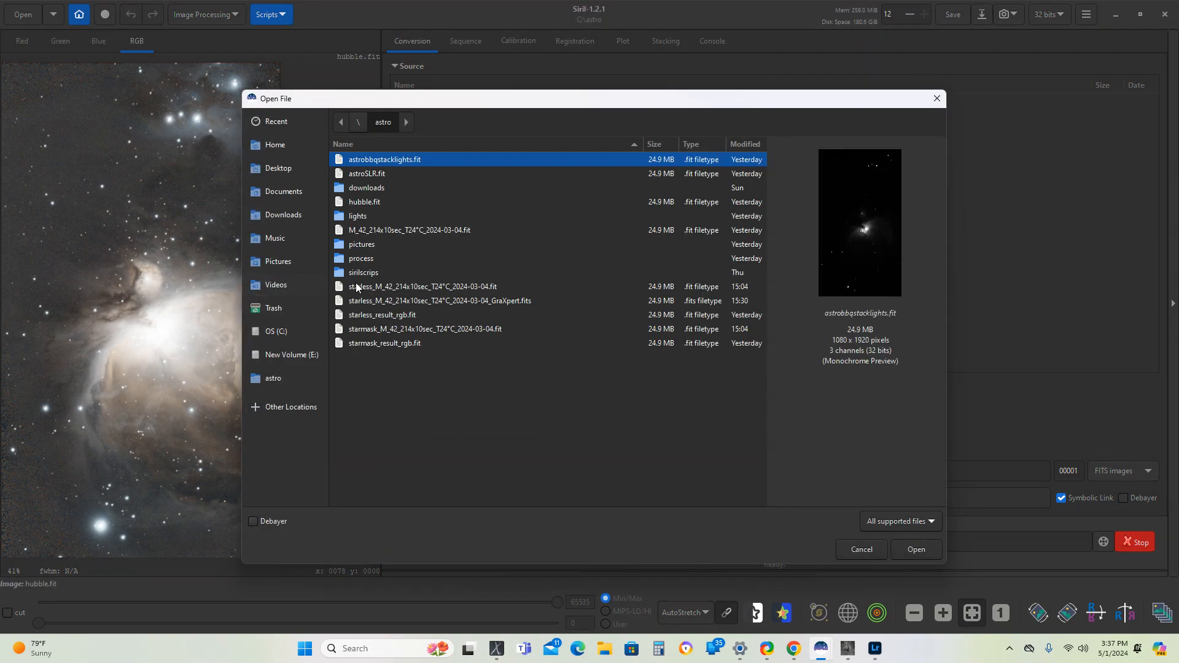
double_click(394, 231)
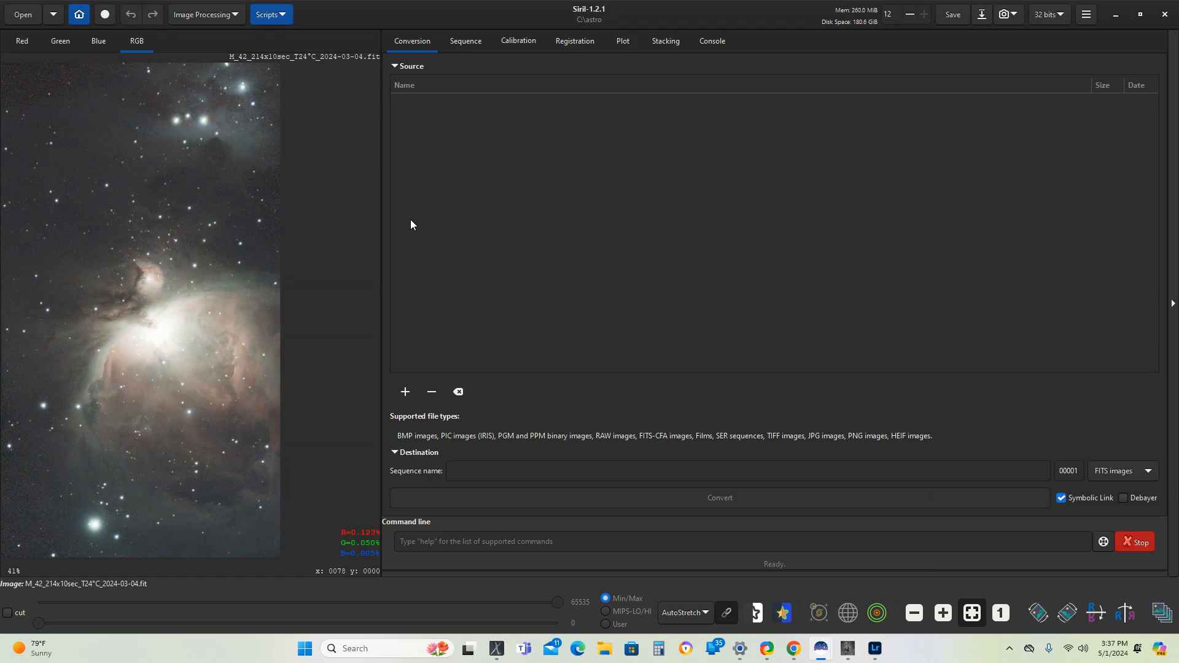
click(32, 17)
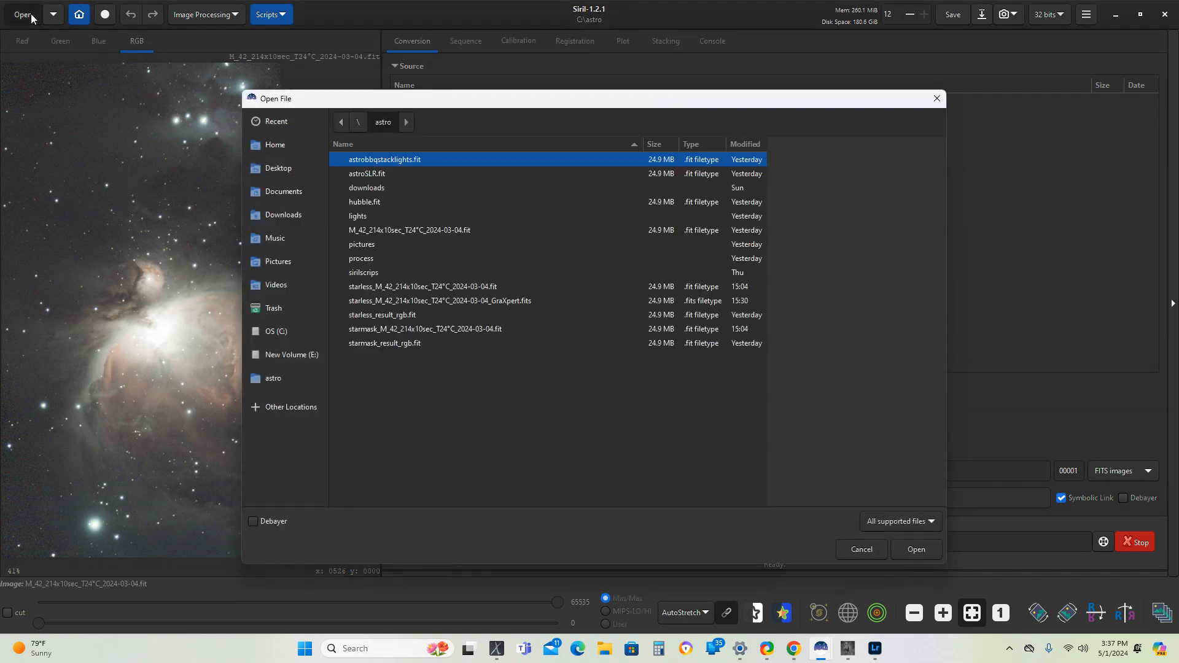
double_click(376, 203)
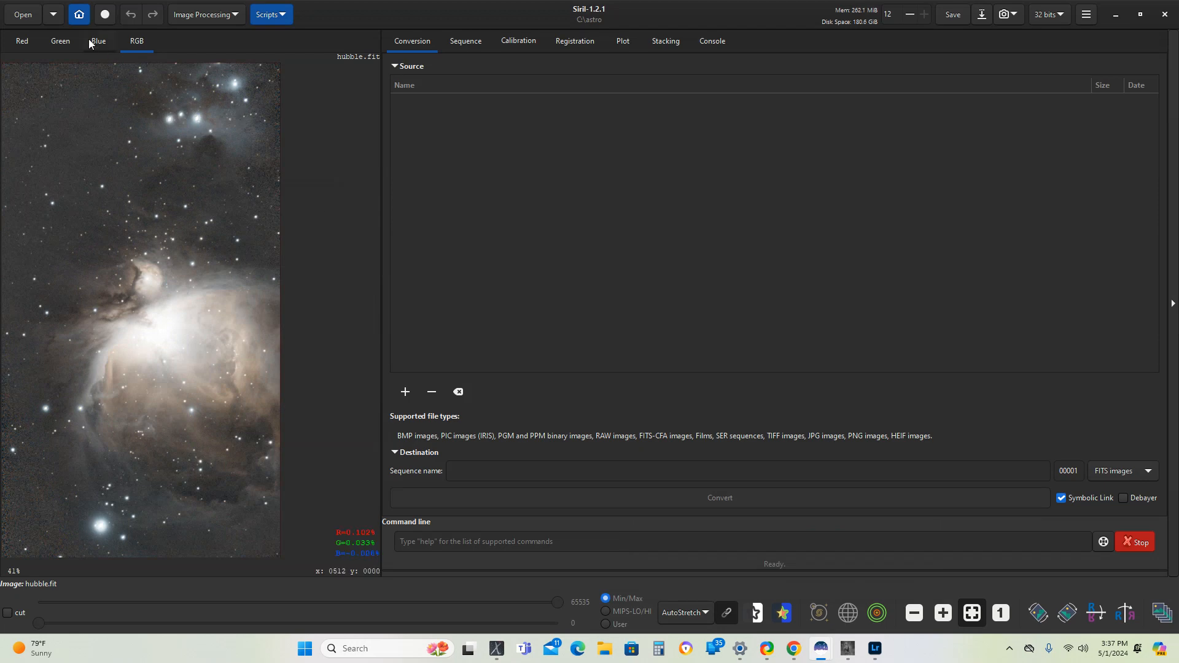
Step: View the star mask starmask_result_rgb.fit, followed by the starless image starless_M_42_214x10sec_T24°C_2024-03-04.fit
click(19, 15)
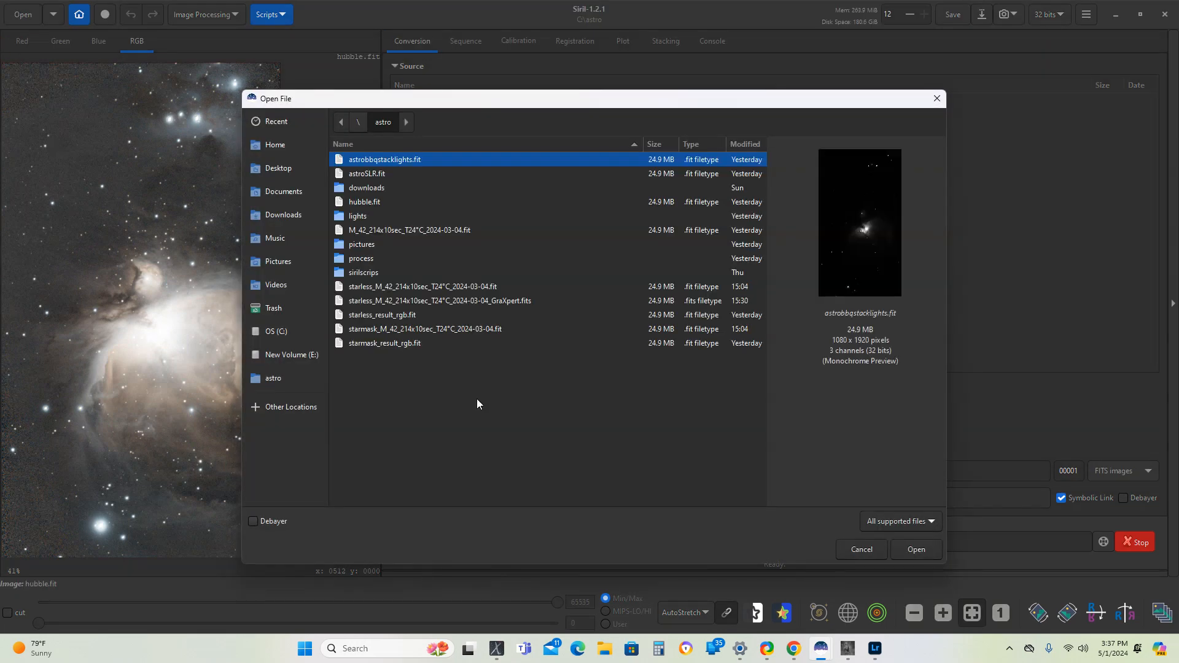
double_click(363, 343)
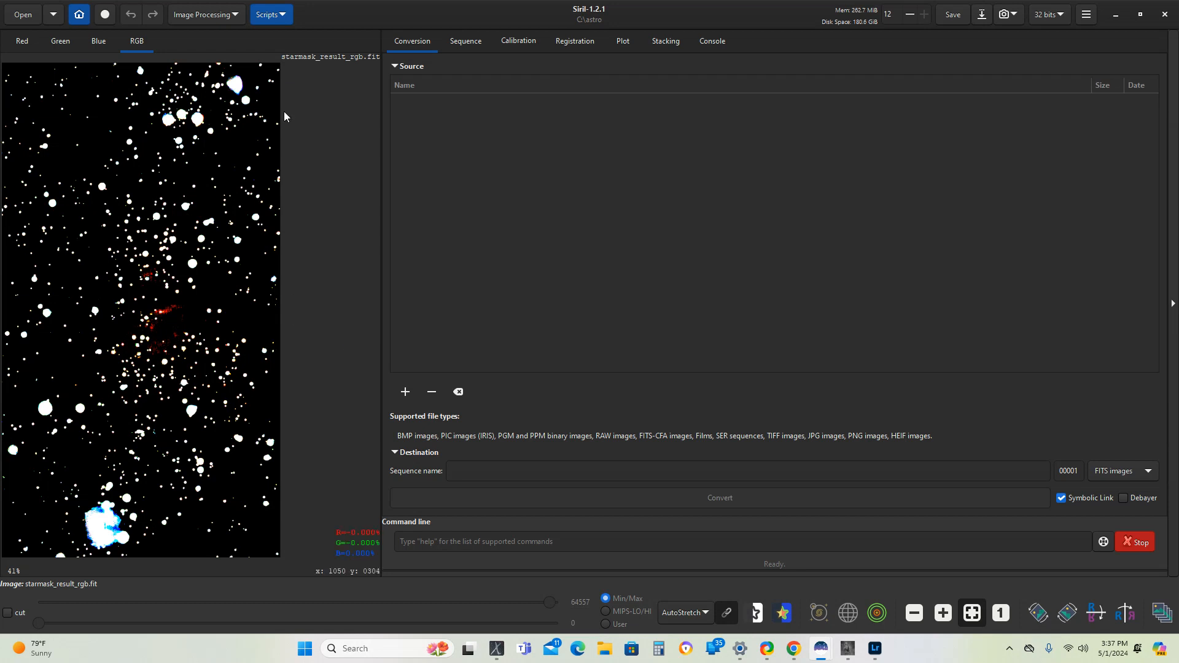
click(24, 18)
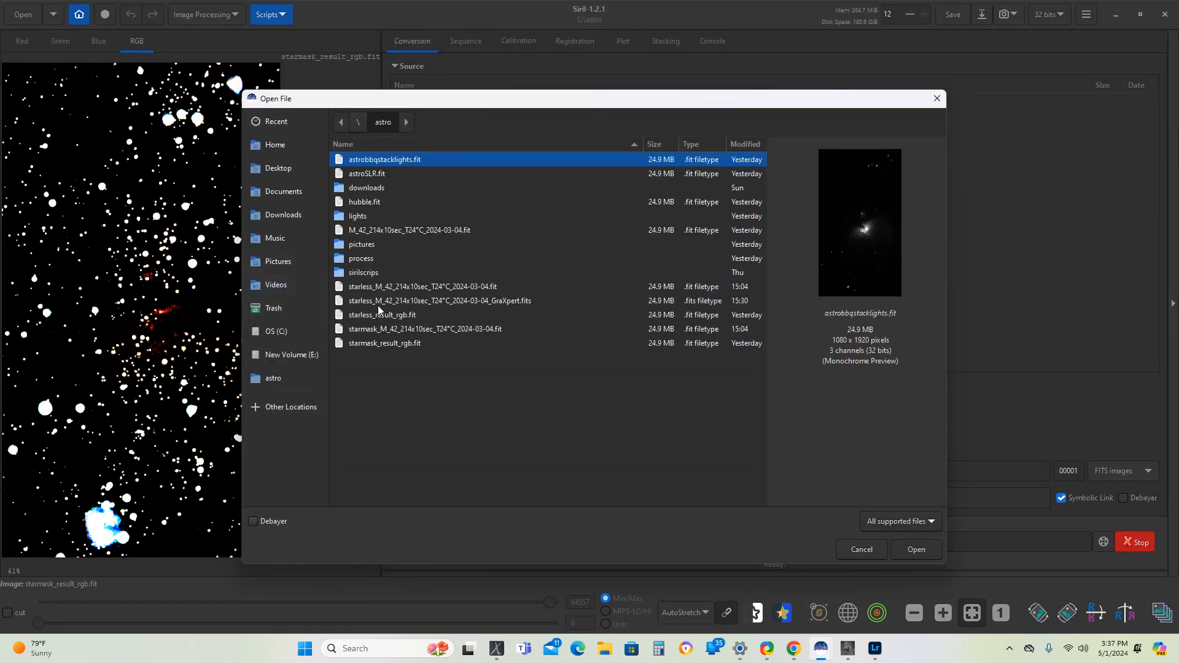
click(388, 289)
double_click(388, 288)
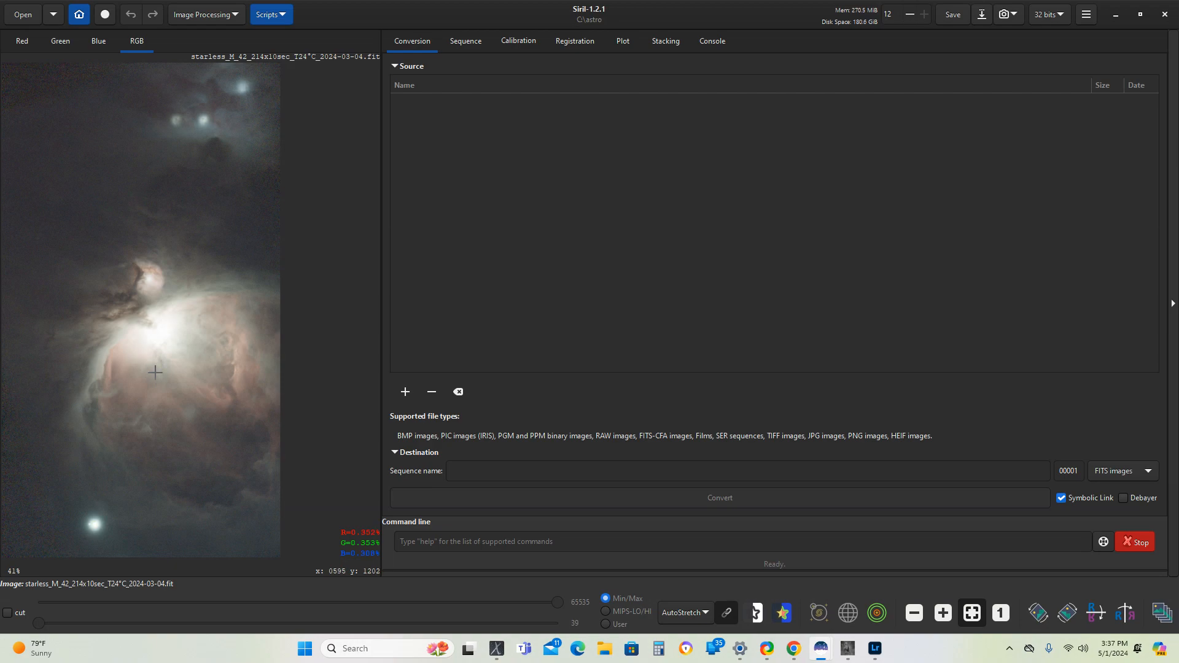
Step: Check the available image processing functions and open M_42_214x10sec_T24°C_2024-03-04.fit again
click(214, 15)
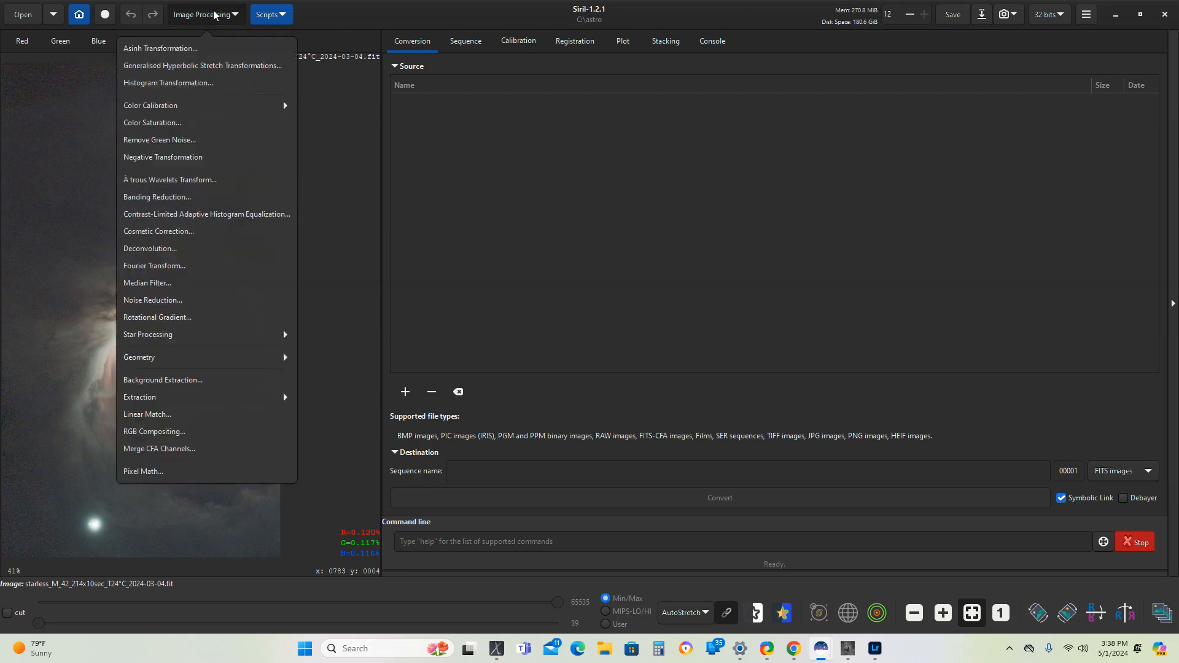
click(31, 13)
click(31, 13)
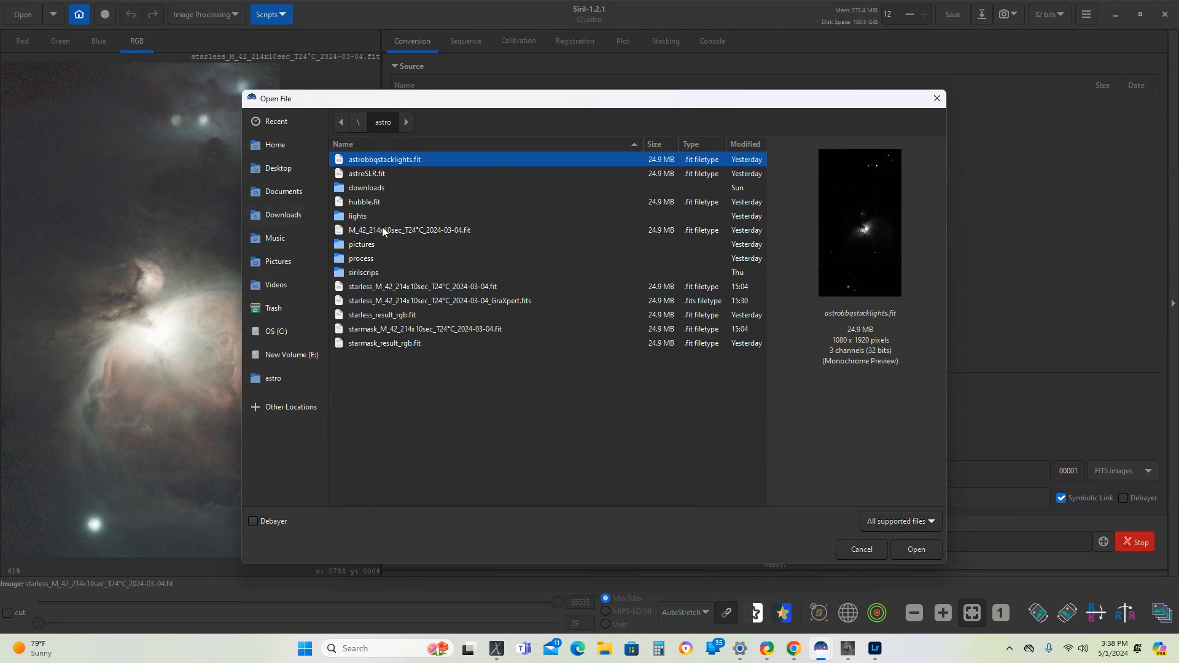
click(384, 230)
double_click(384, 230)
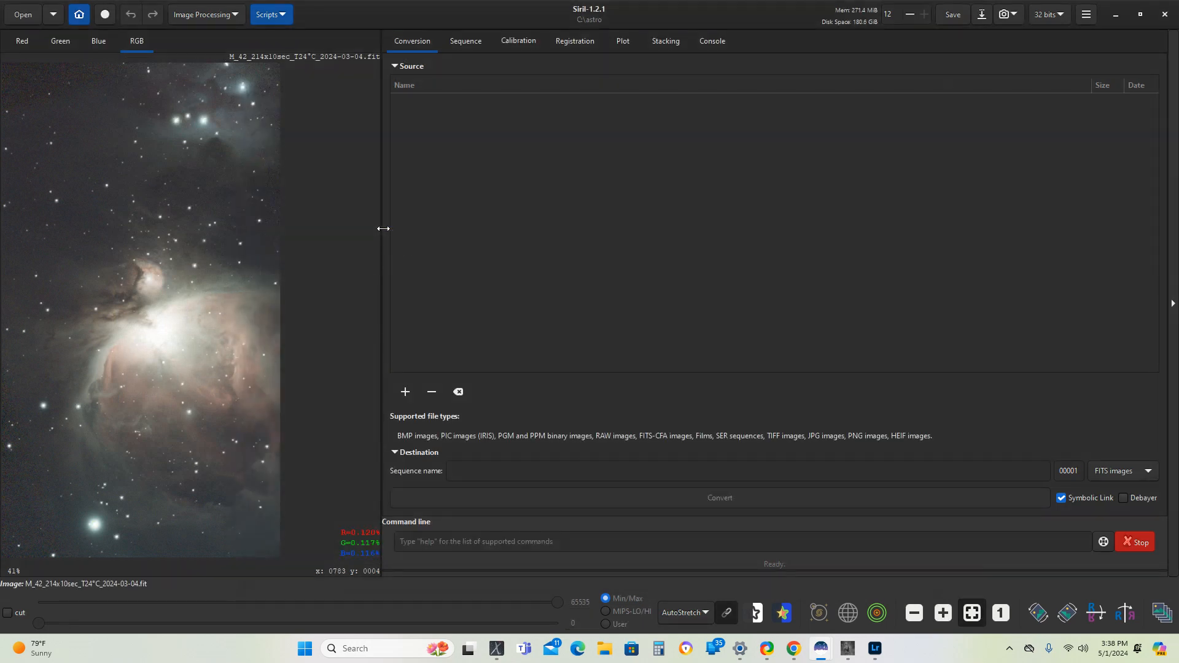
Step: Reopen hubble.fit and set its display mode back to Linear
click(22, 14)
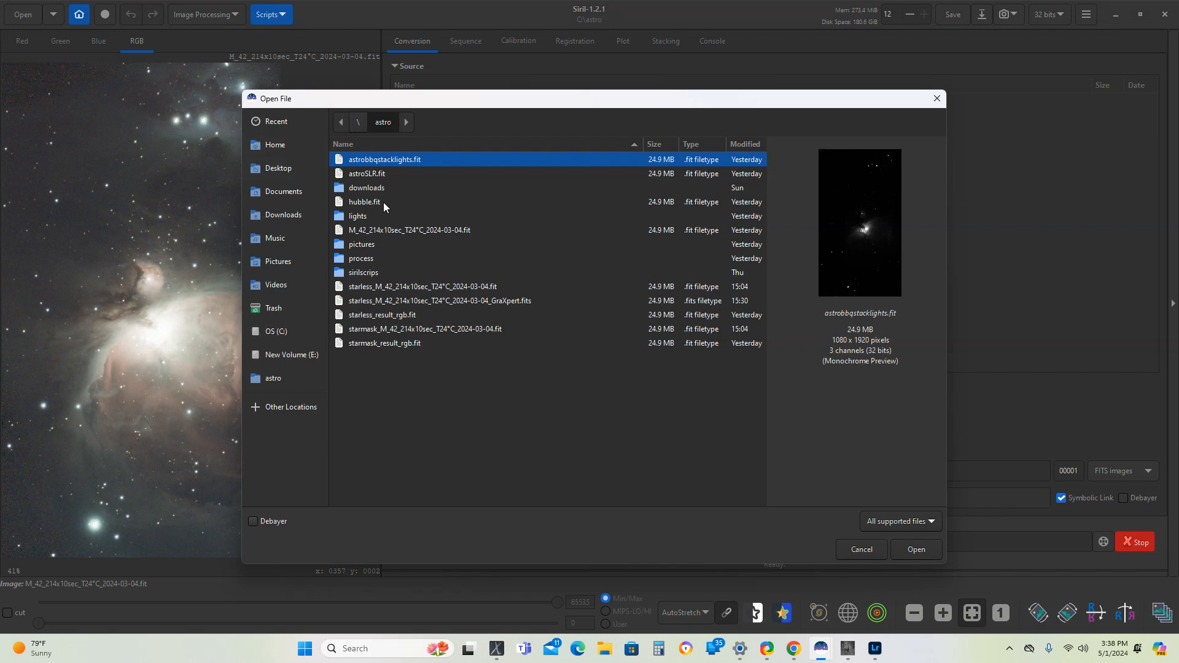
double_click(362, 201)
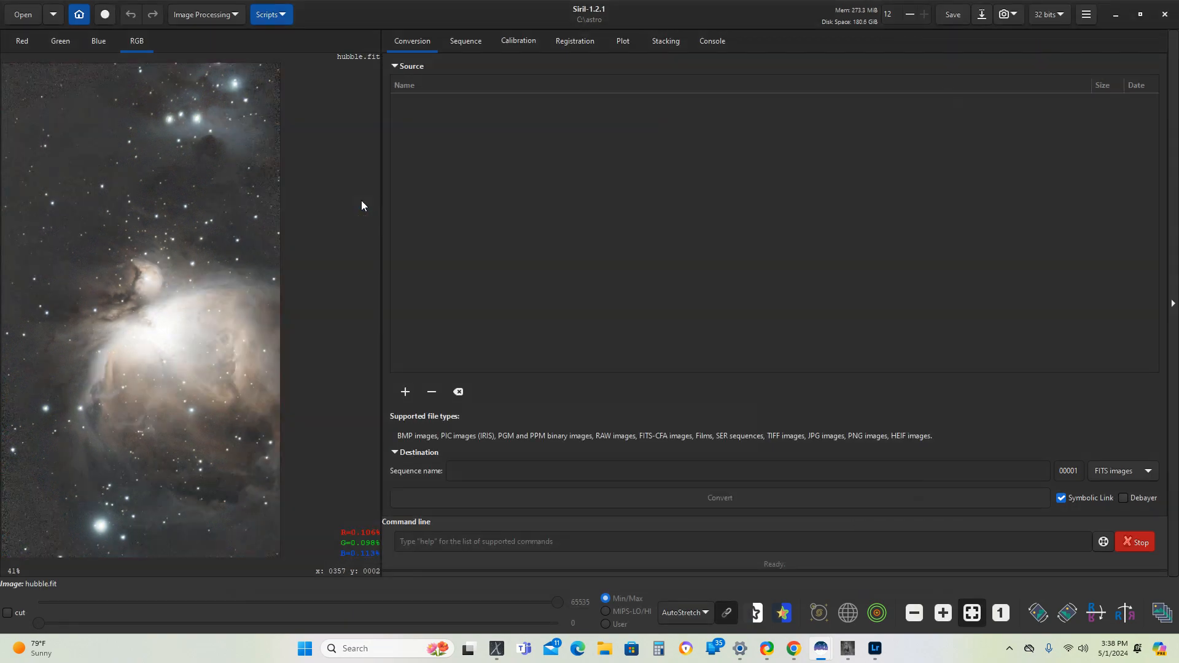
click(704, 616)
click(678, 483)
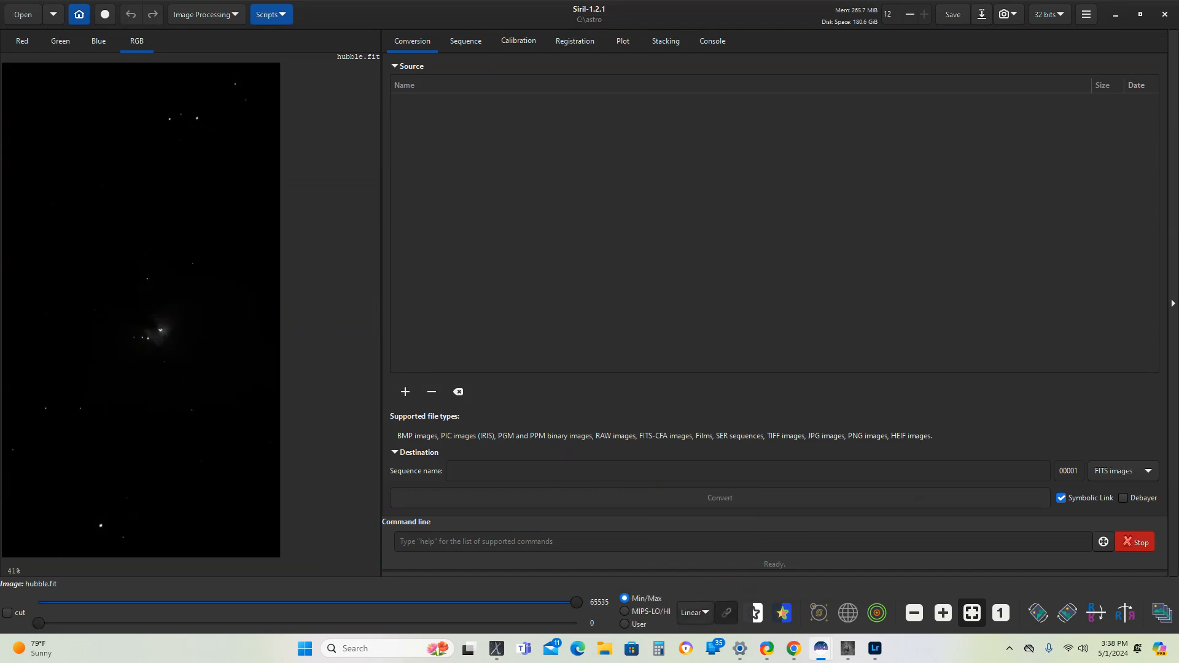
Step: Switch to GraXpert and load hubble.fit from the astro folder
mouse_move(823, 649)
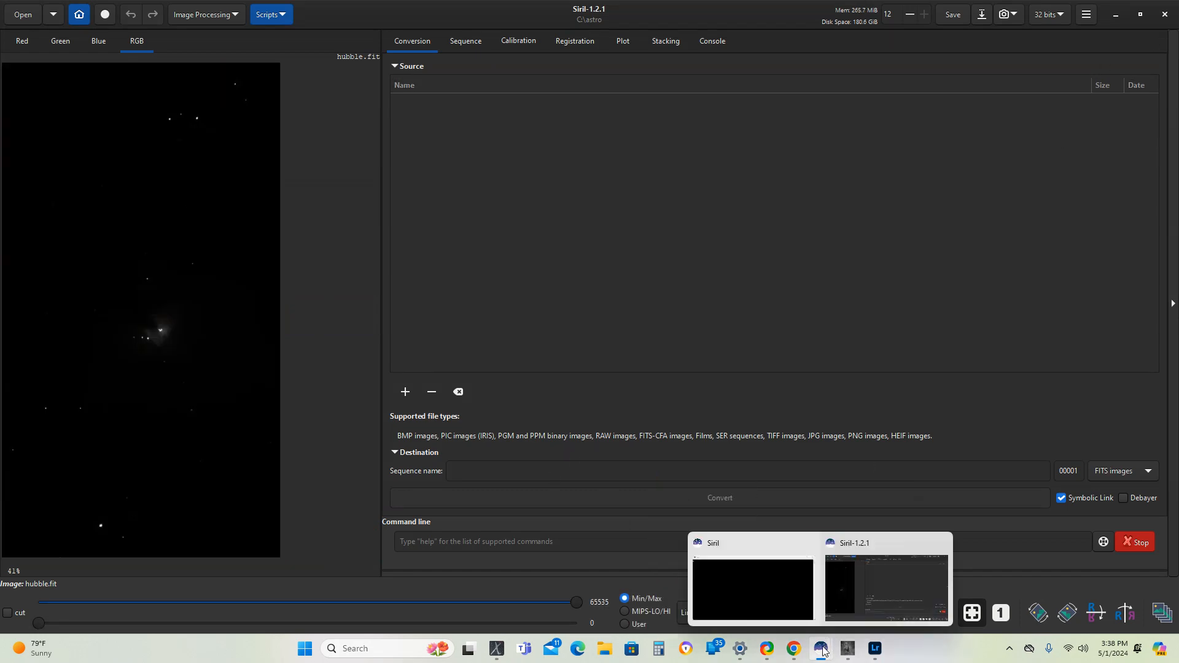
click(497, 650)
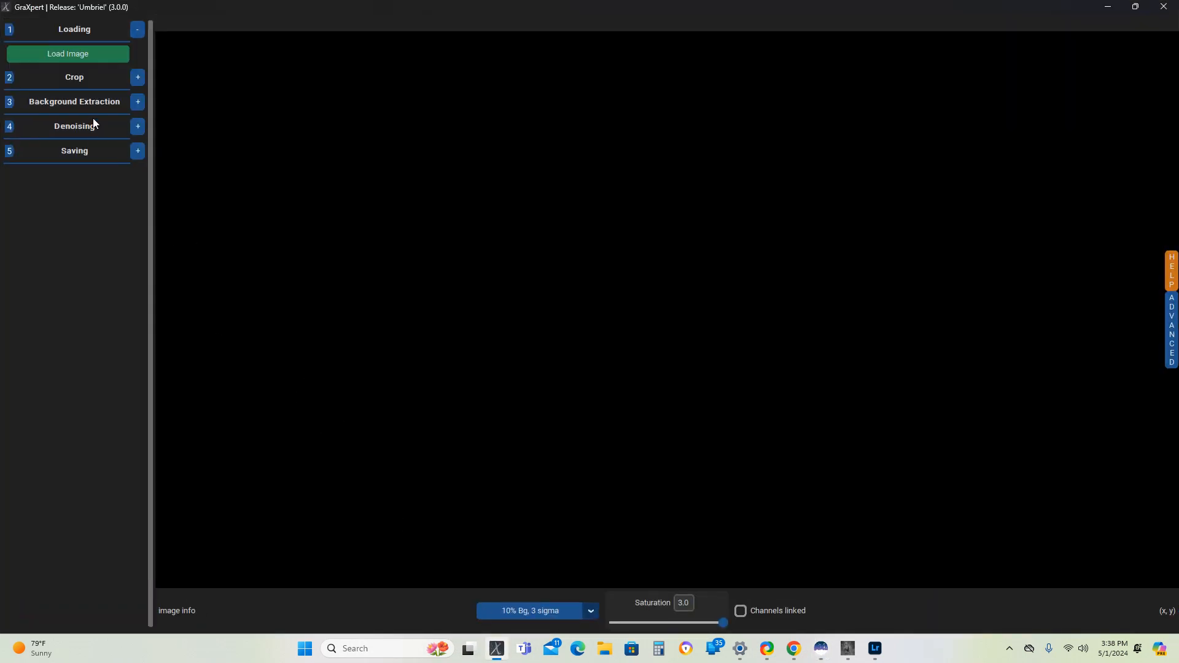
click(84, 54)
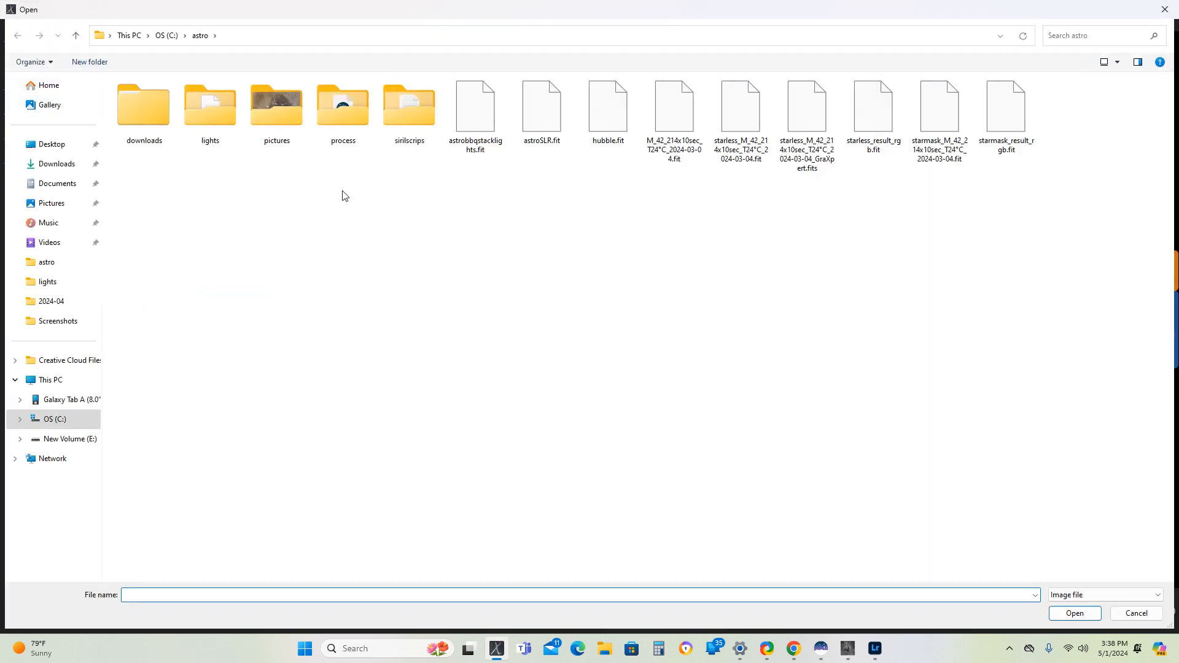
double_click(625, 102)
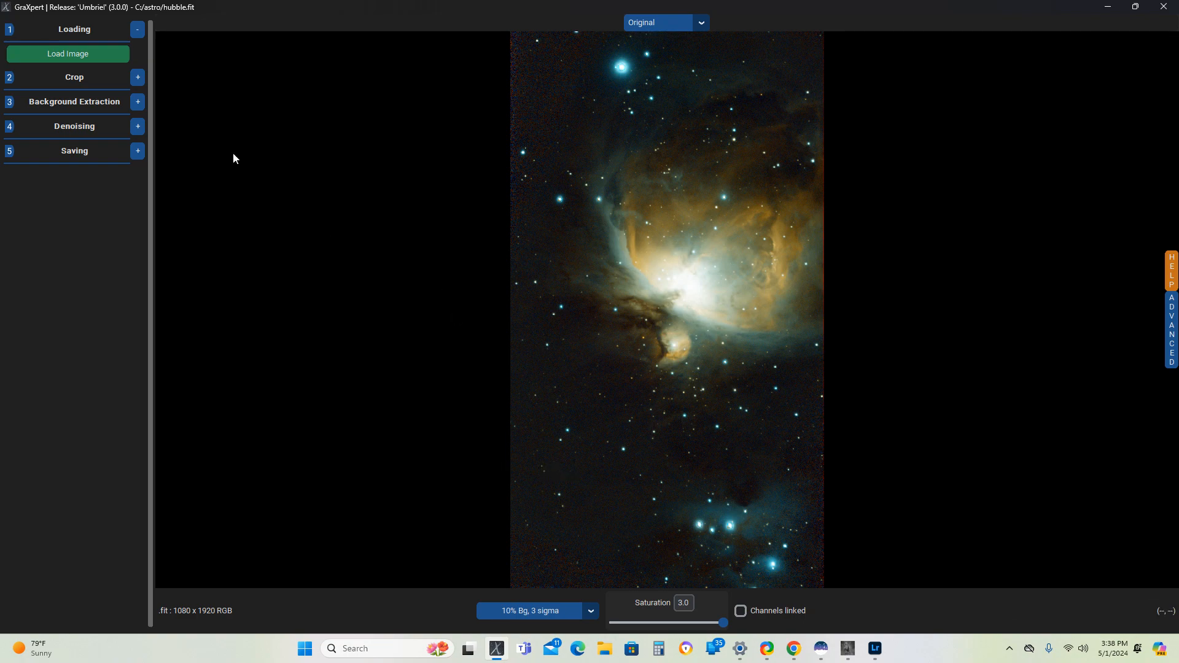
Step: Create a background extraction sample grid and remove the sample points lying on or close to the nebula
click(140, 105)
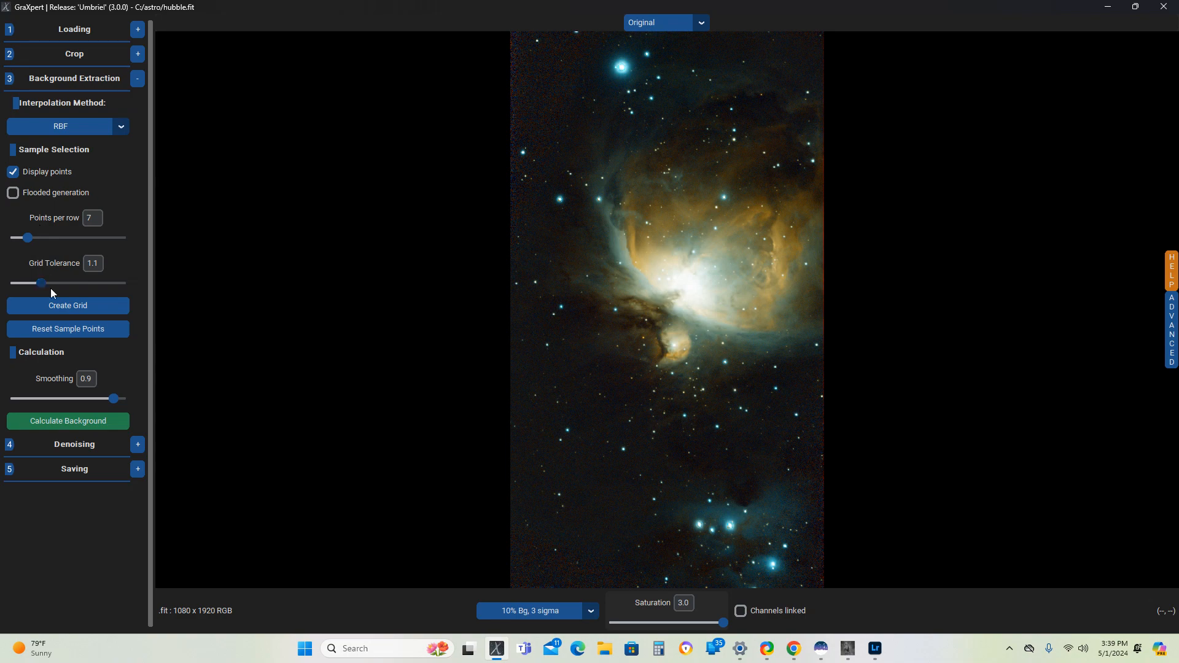
click(55, 307)
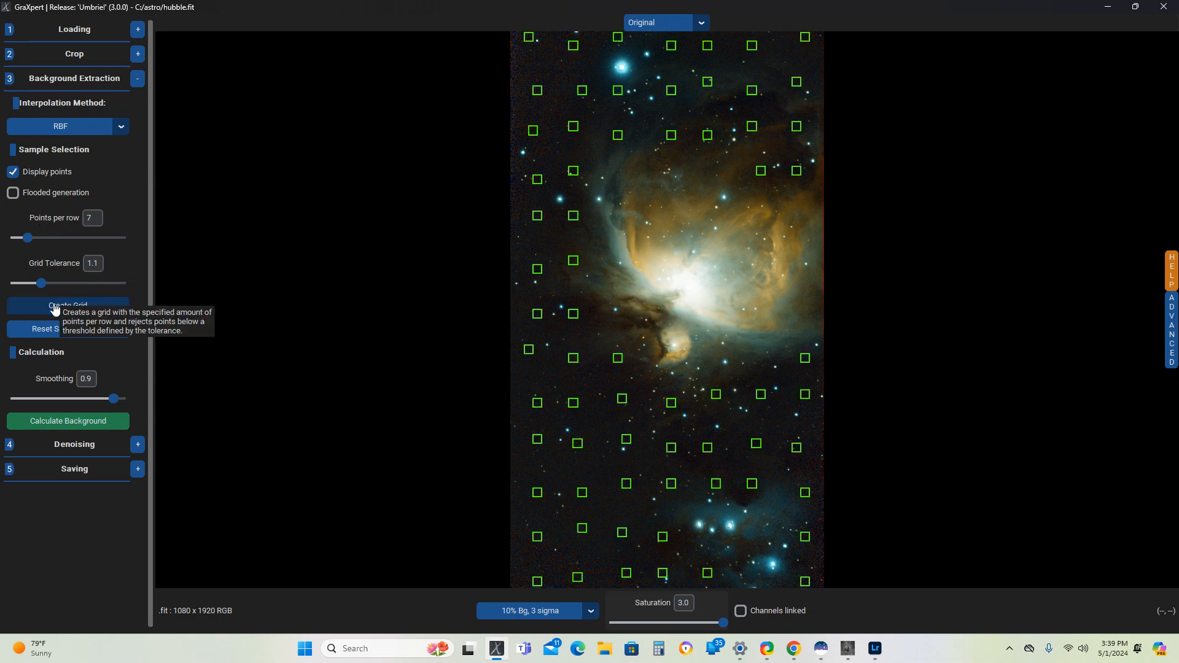
click(763, 174)
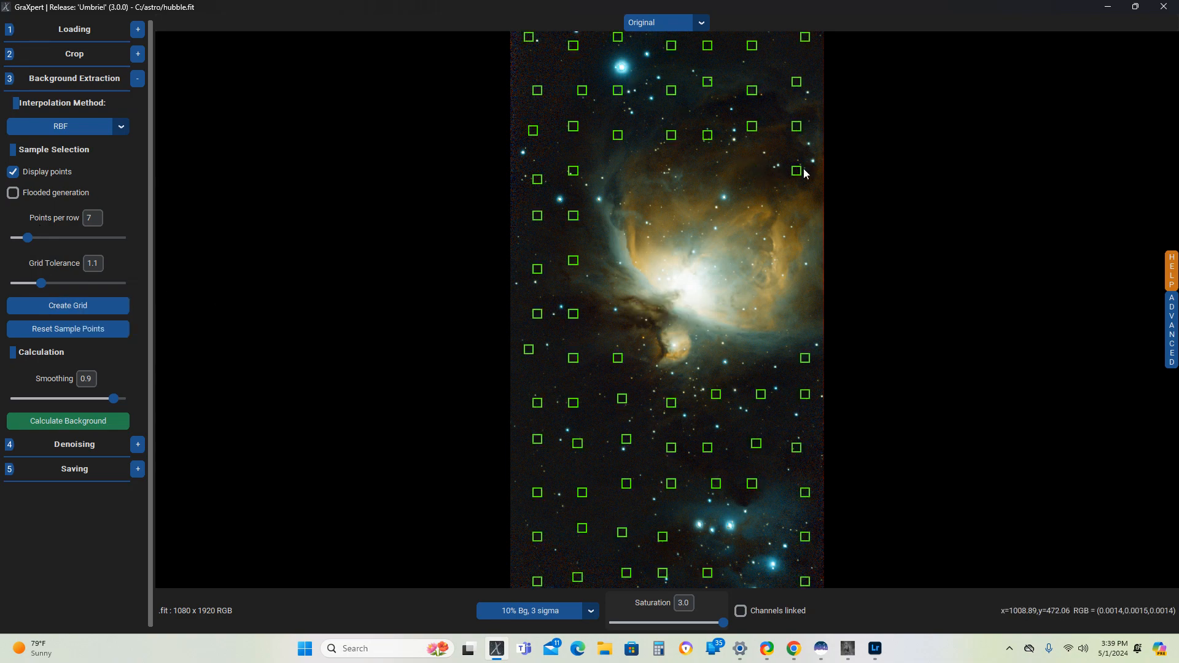
click(791, 128)
click(707, 83)
click(710, 135)
click(671, 136)
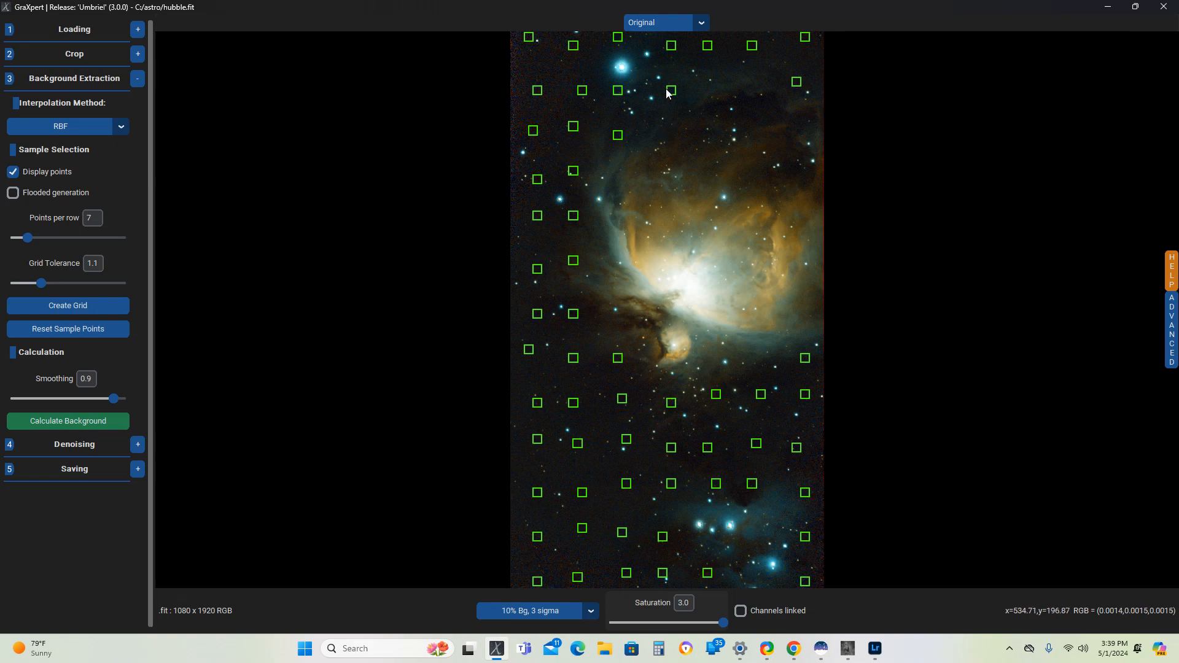
click(671, 90)
click(618, 90)
click(573, 174)
click(617, 357)
click(574, 314)
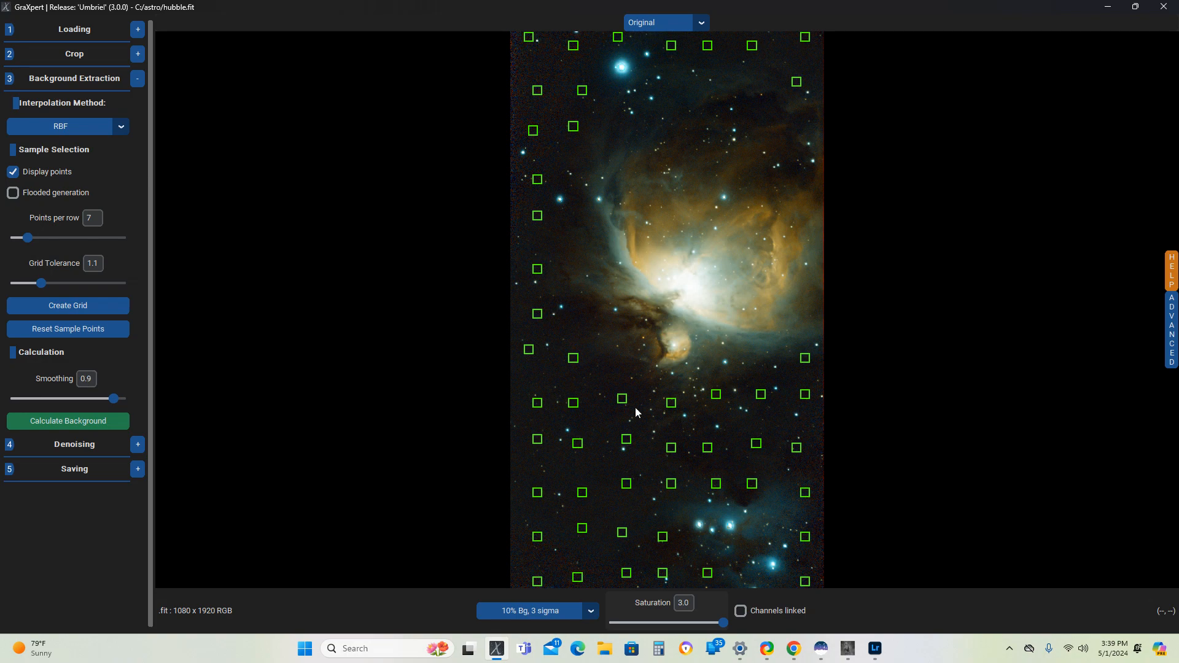
Step: Show the advanced settings, calculate the background from the remaining sample points, and reset the points
click(1163, 337)
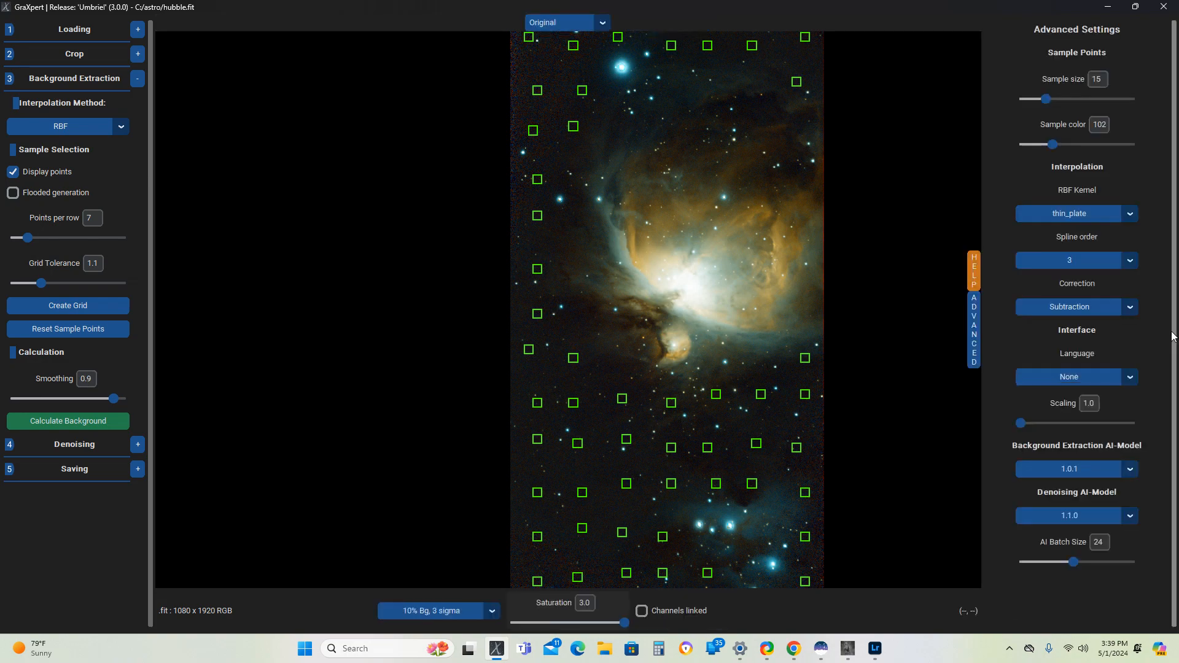
click(1116, 474)
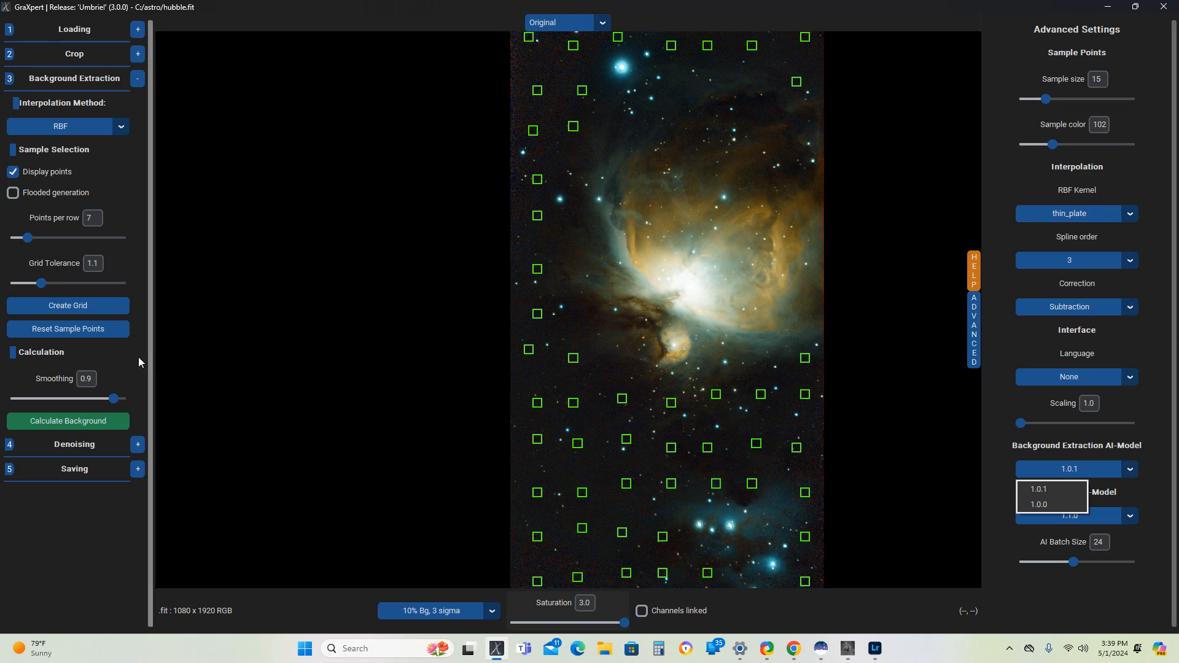
click(66, 423)
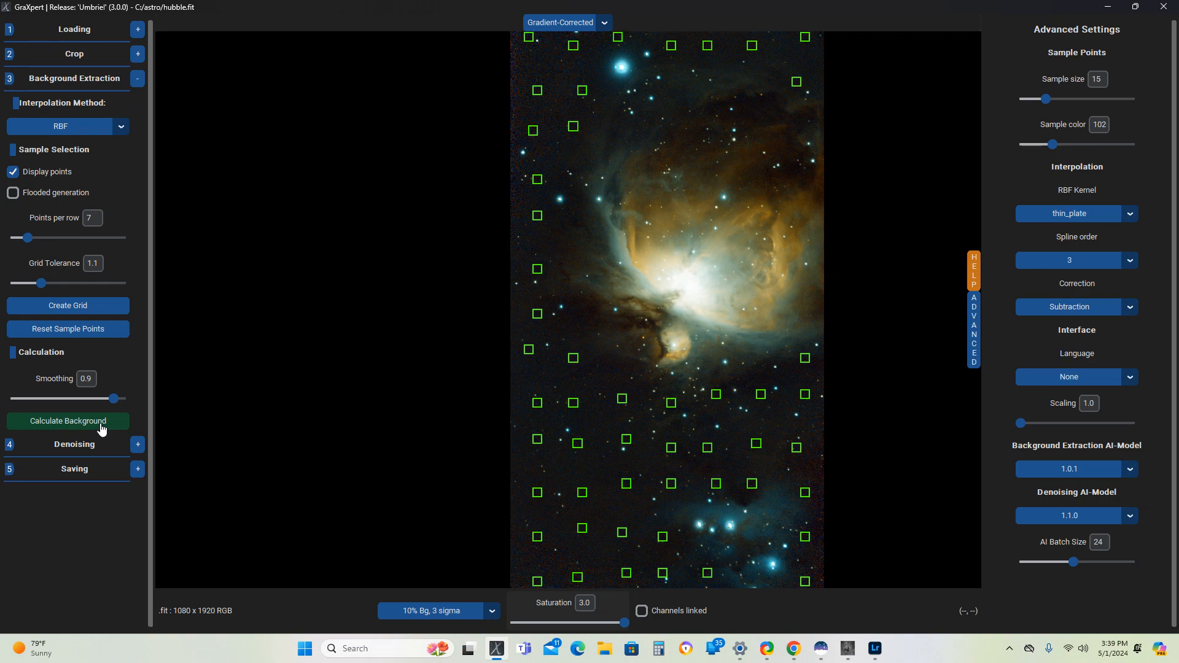
click(79, 332)
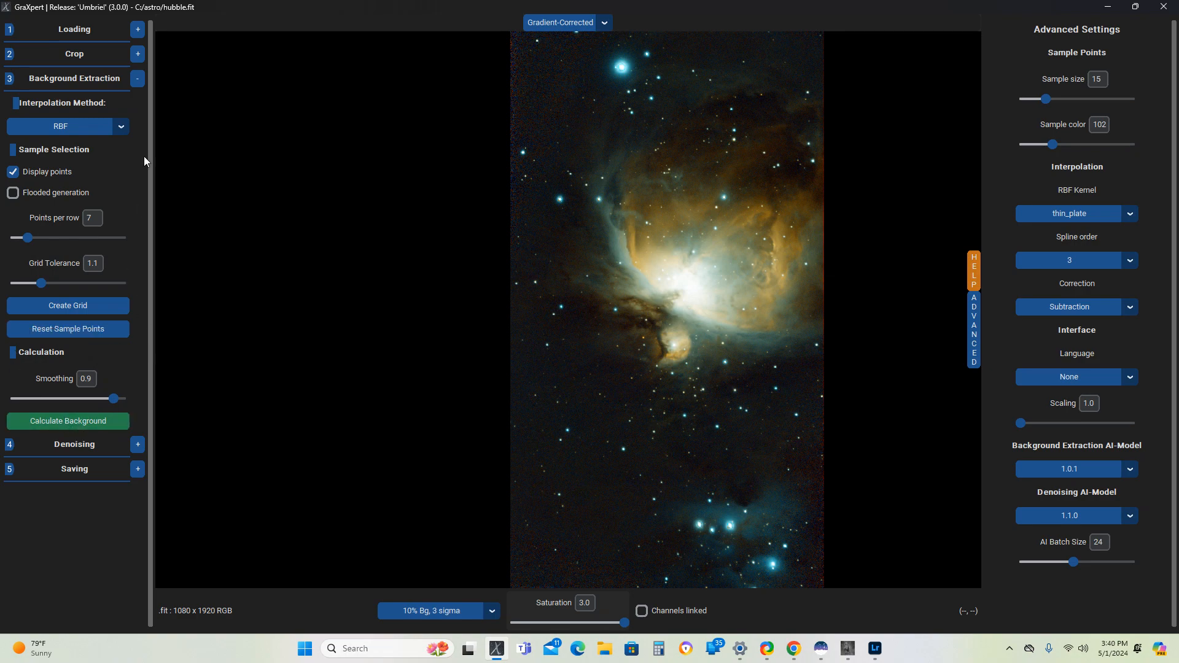
Step: Denoise the gradient-corrected image using denoising AI model 1.1.0
click(137, 79)
click(137, 103)
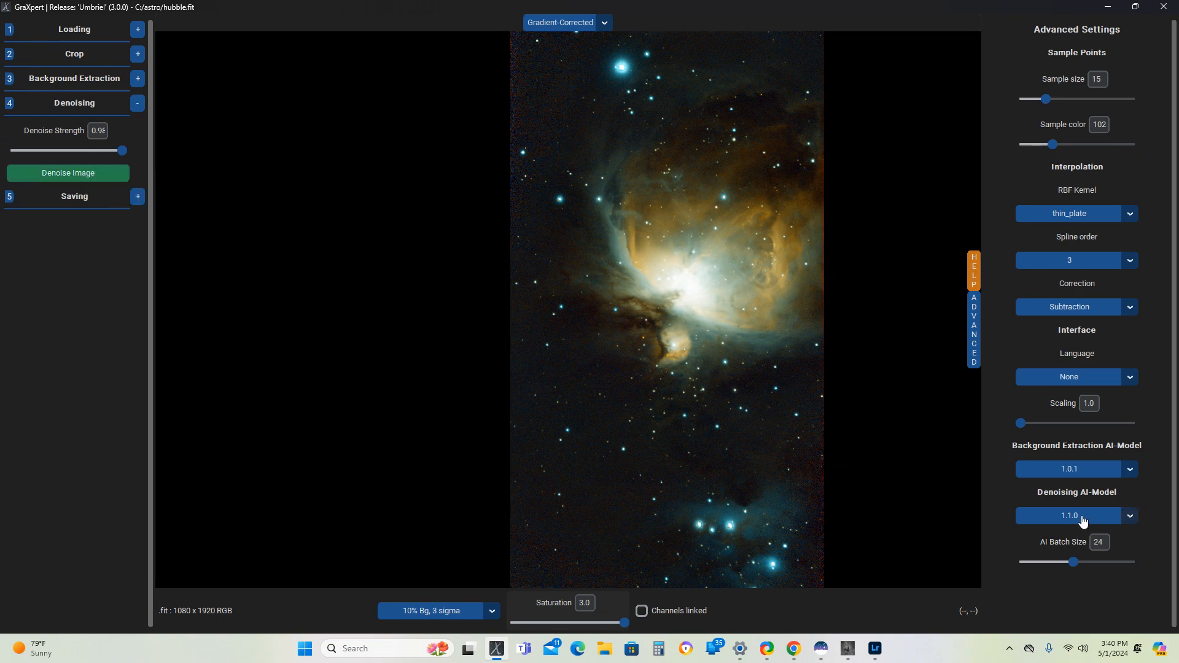
click(1127, 519)
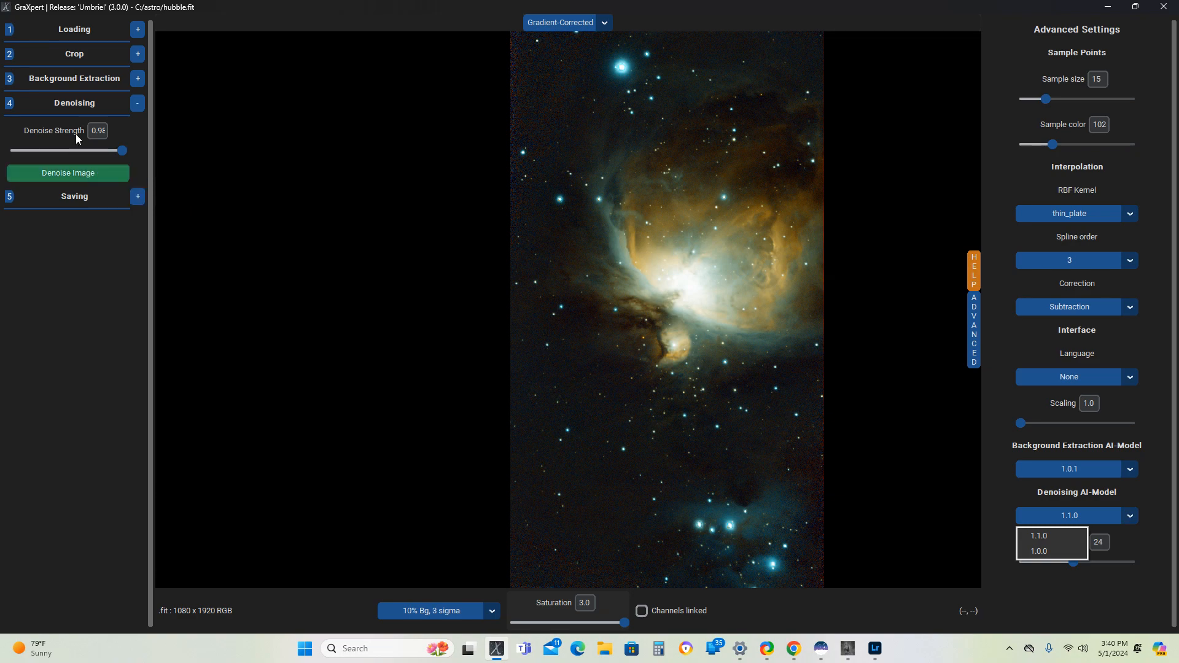
click(77, 178)
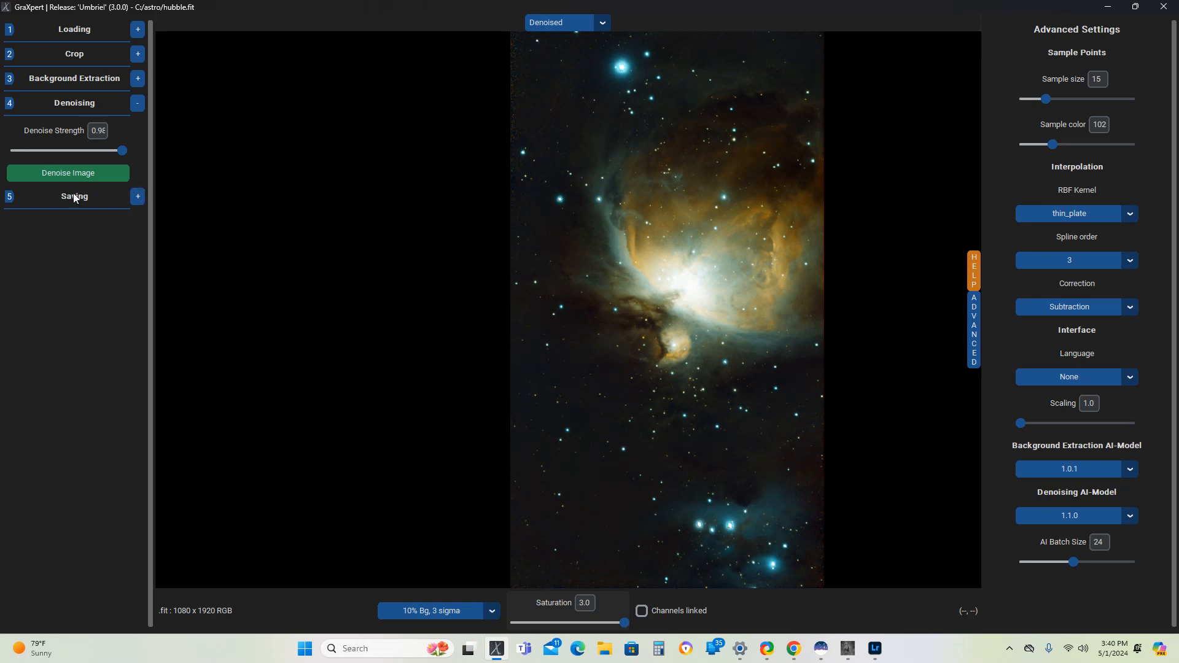
Step: Save the processed image as 32 bit Fits named hubble_GraXpert in the astro folder, and close GraXpert
click(138, 195)
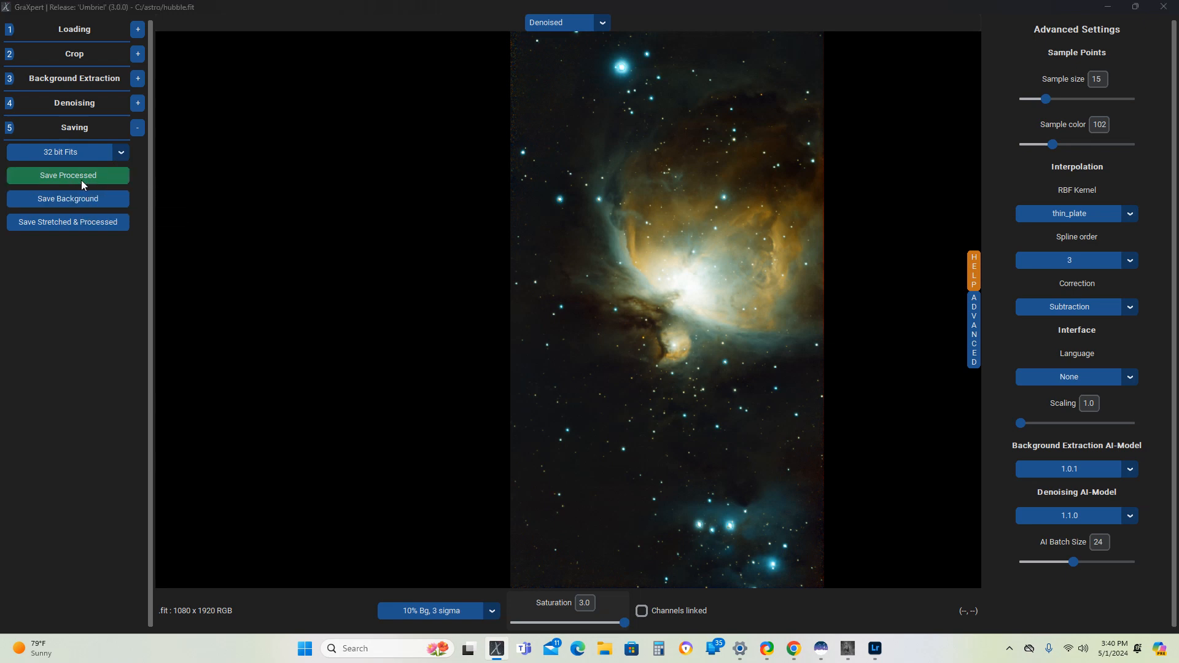
click(83, 179)
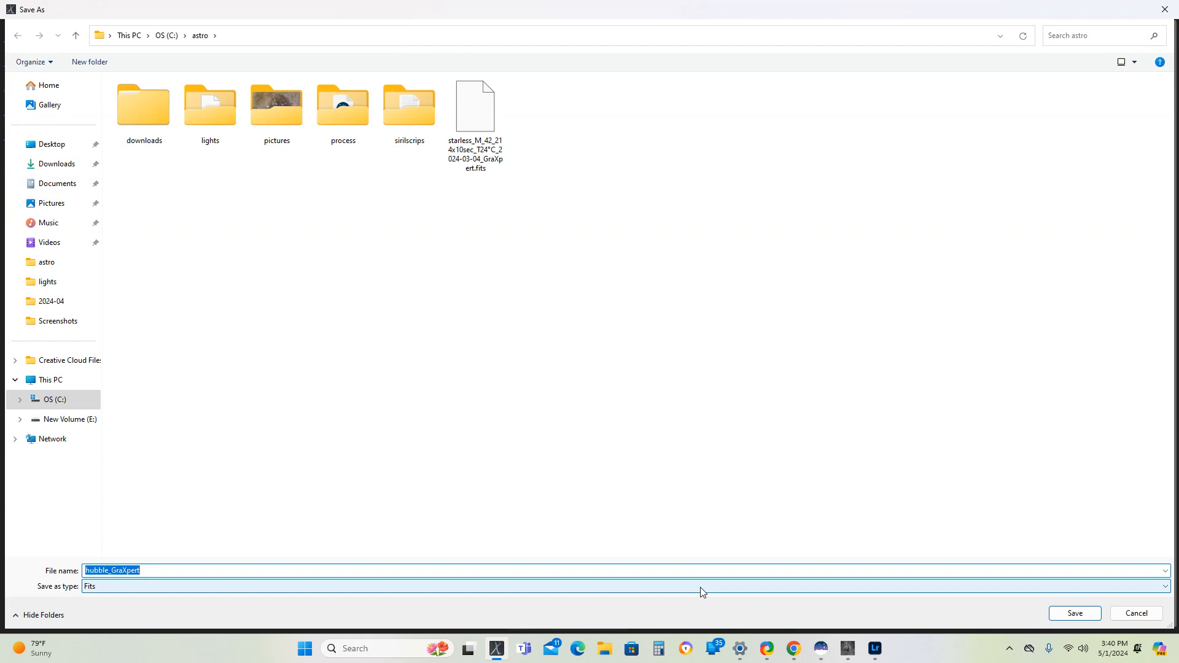
click(1073, 613)
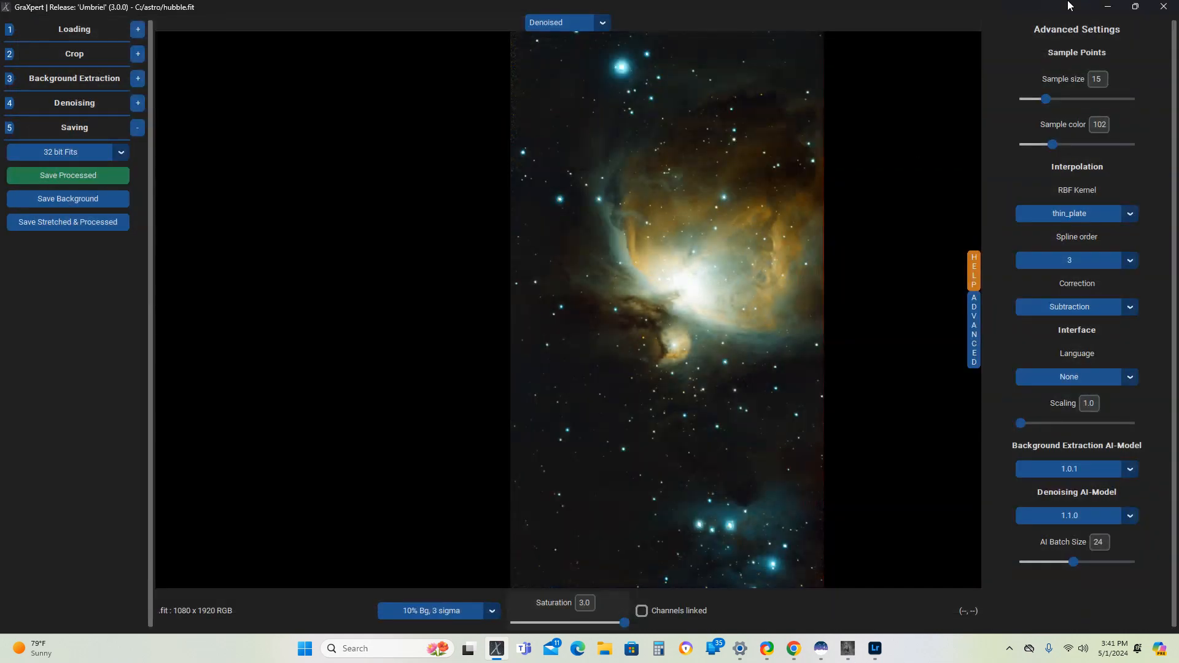
click(1165, 9)
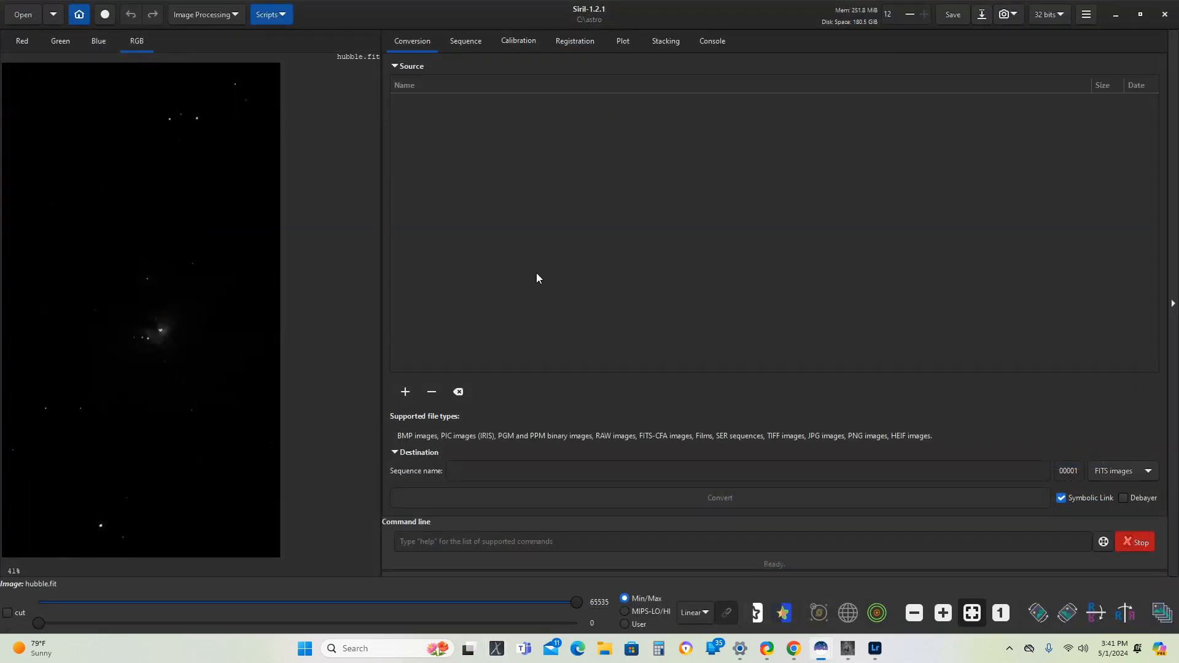
Step: Open hubble_GraXpert.fits in Siril and set its display mode to AutoStretch
click(27, 15)
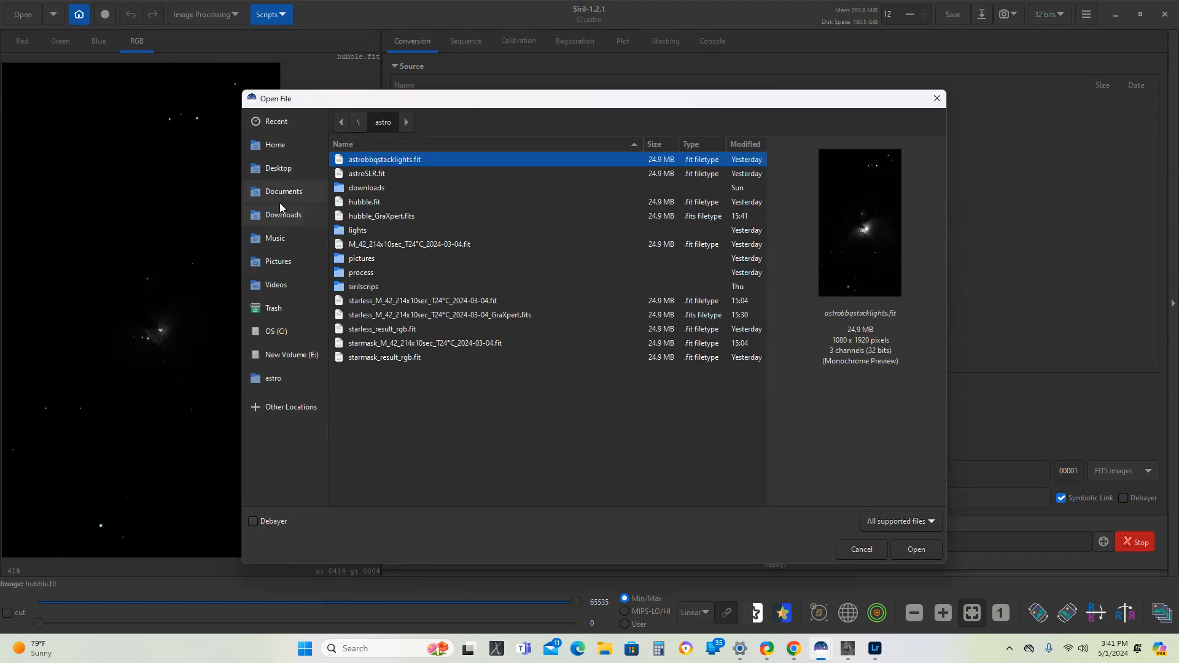
click(363, 218)
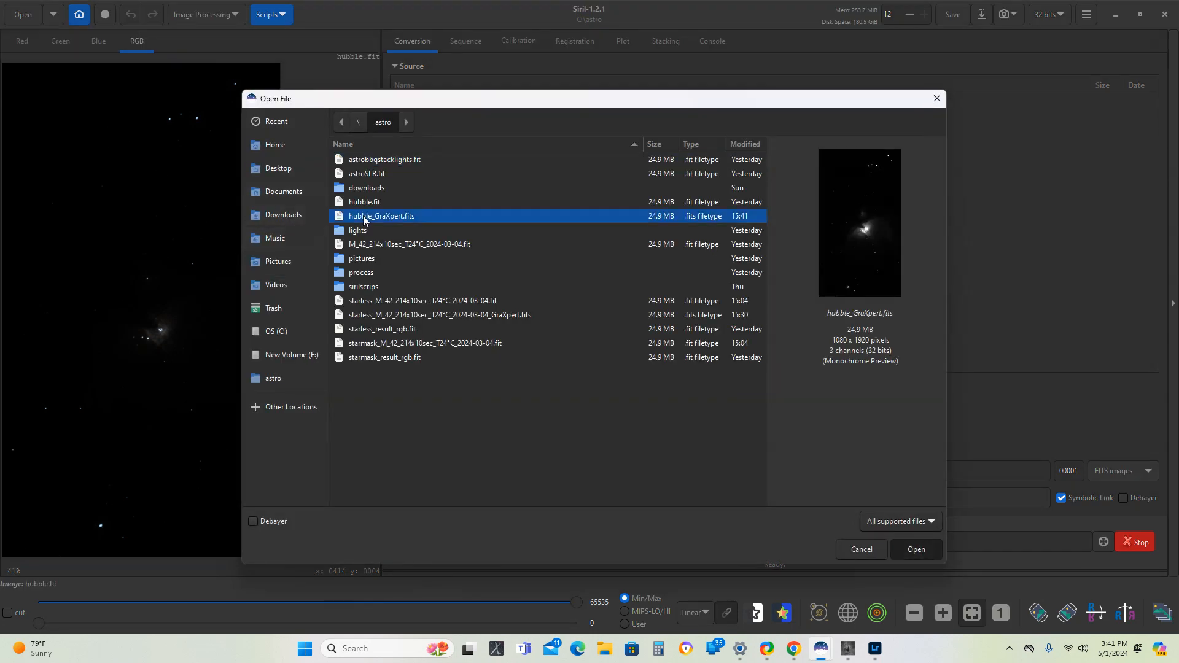
double_click(363, 217)
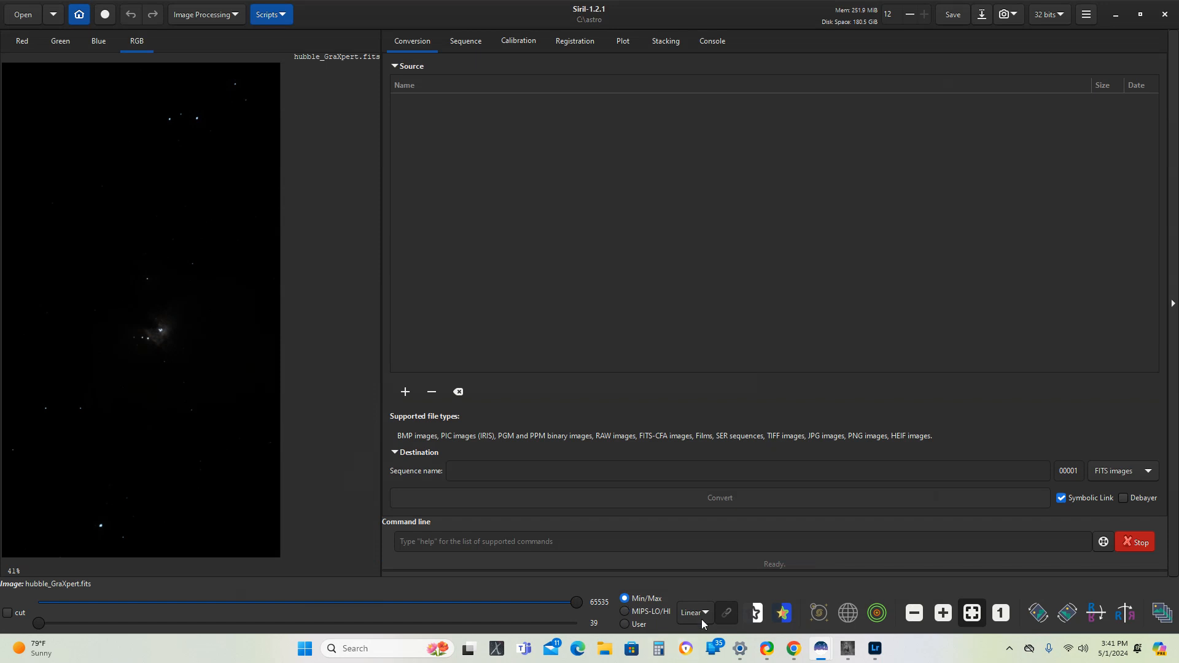
click(702, 624)
click(706, 565)
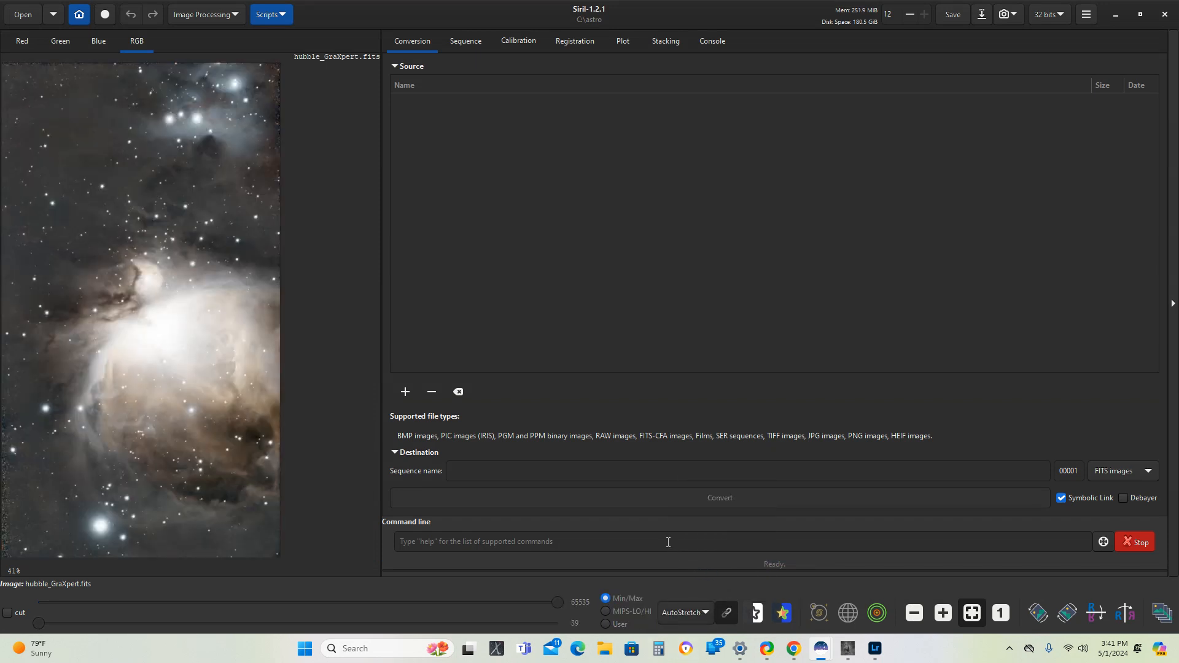
Step: Run Photometric Color Calibration on the image using the SIMBAD coordinates for m42, and close the dialog
click(221, 14)
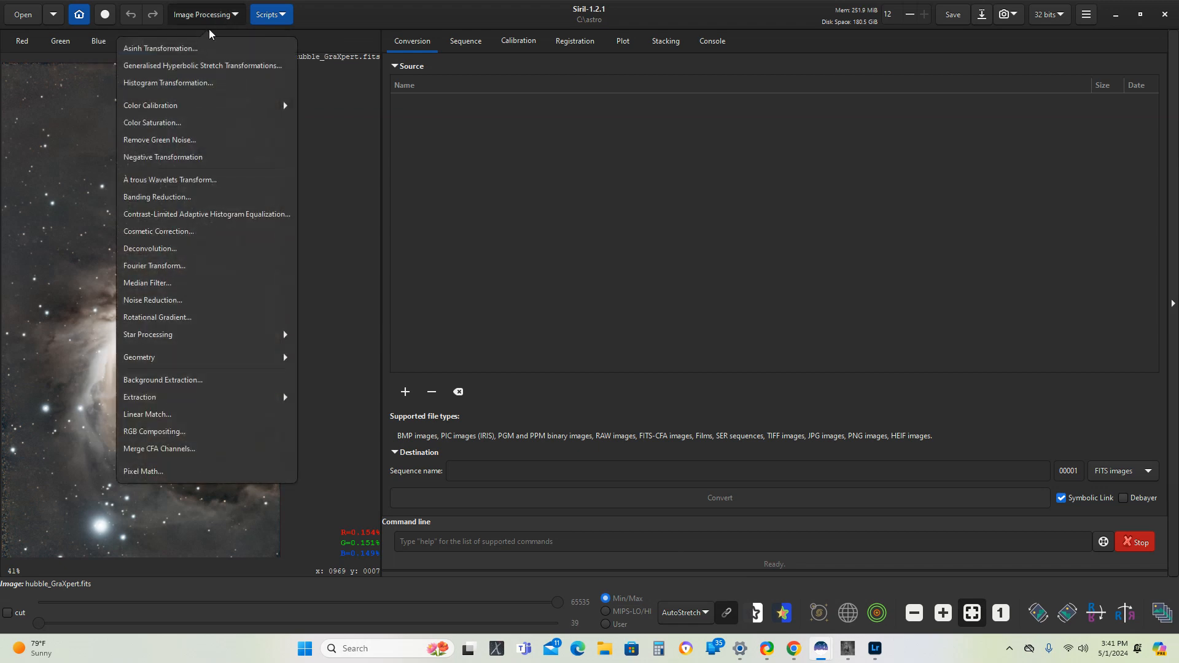
click(160, 106)
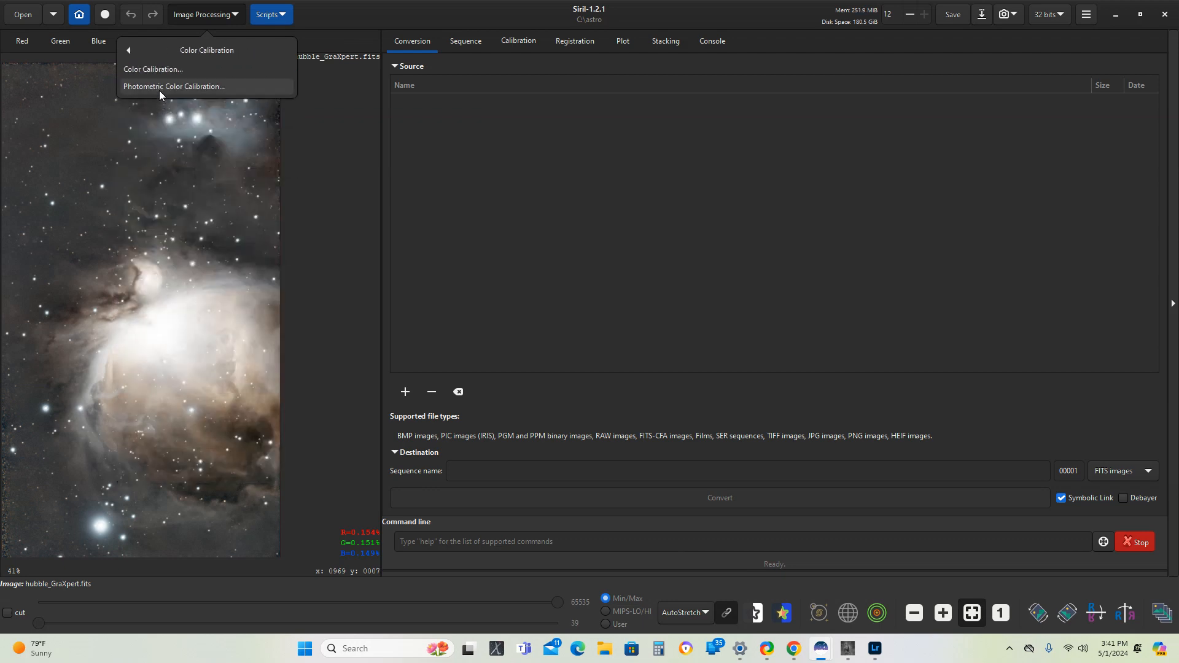
click(160, 89)
click(458, 150)
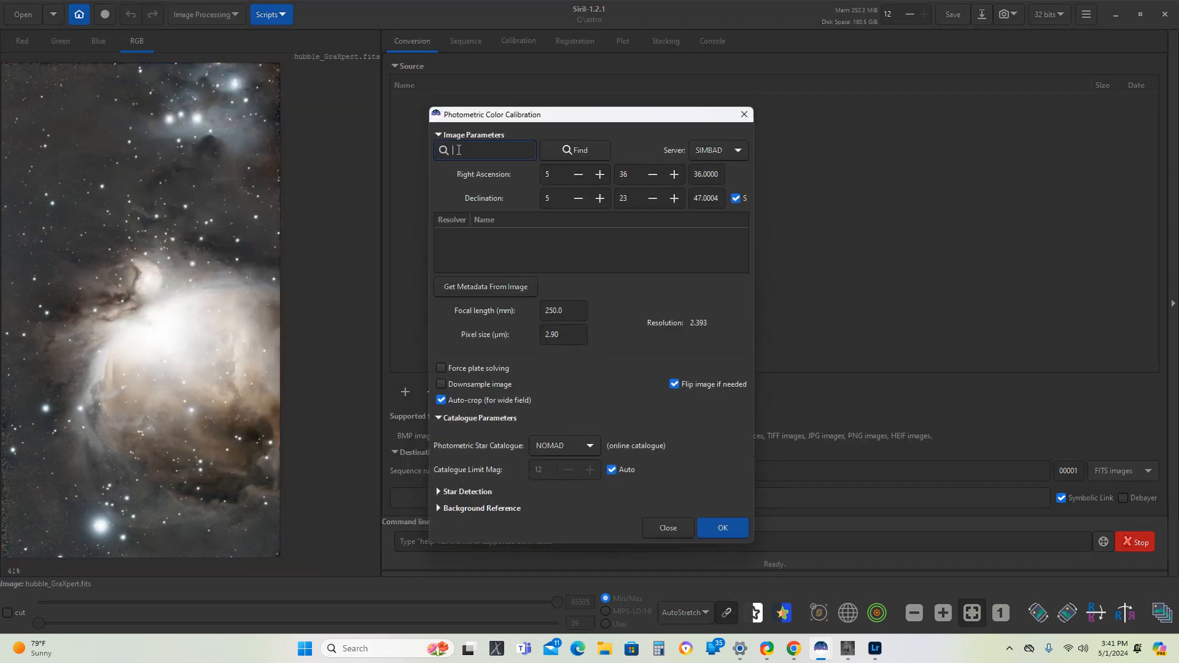
text(m42)
click(570, 152)
click(494, 232)
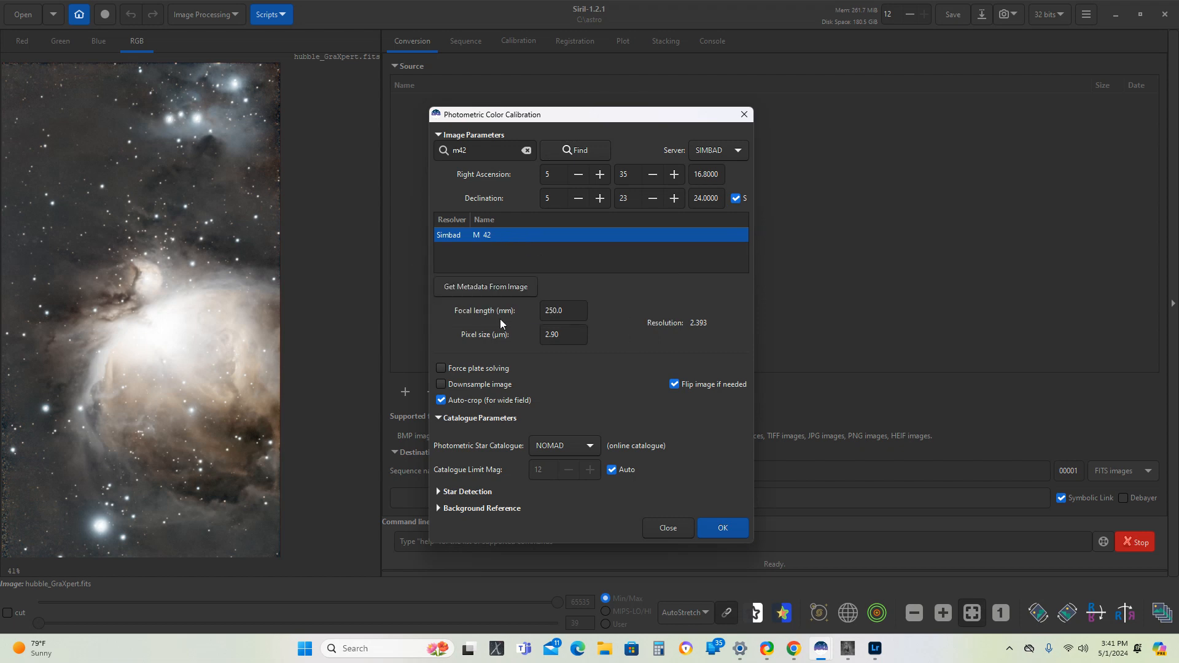
click(713, 528)
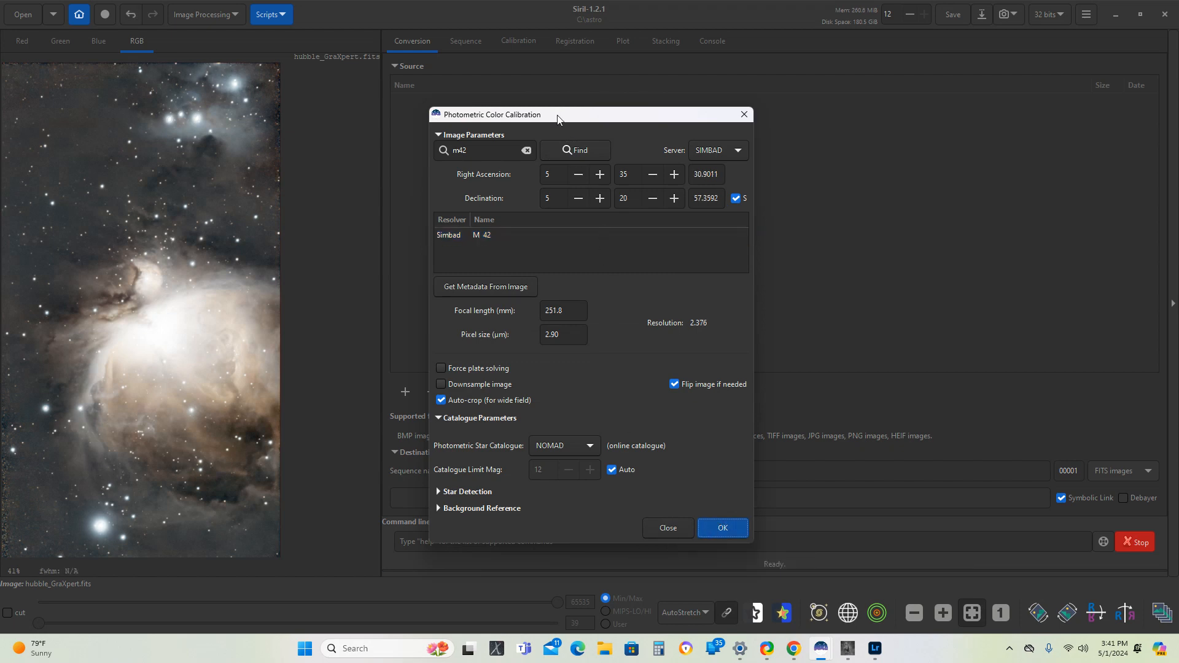
drag(557, 119, 652, 98)
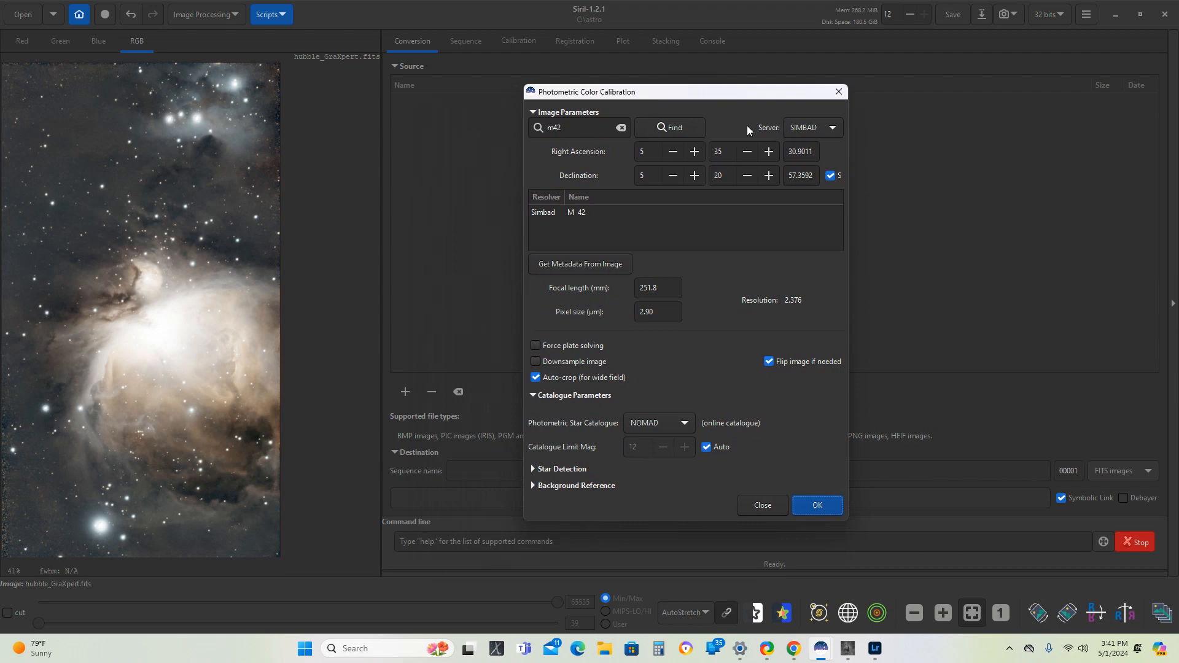
click(839, 94)
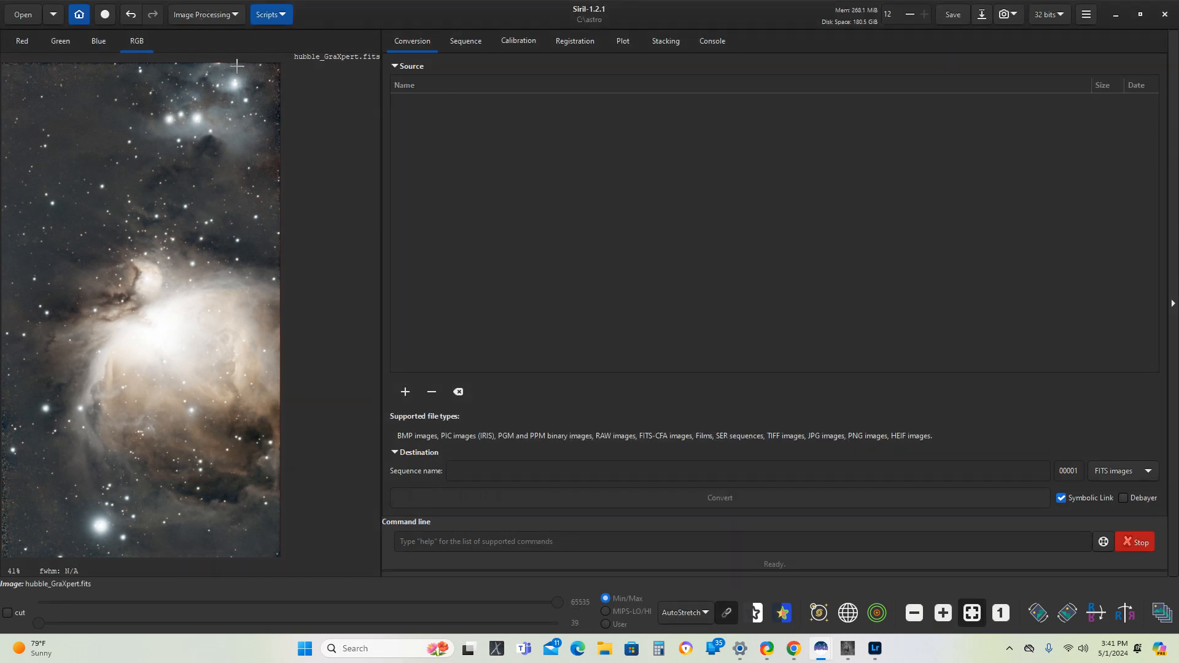
Step: Return the display mode to Linear and apply the autostretch algorithm to the image with Histogram Transformation
click(679, 609)
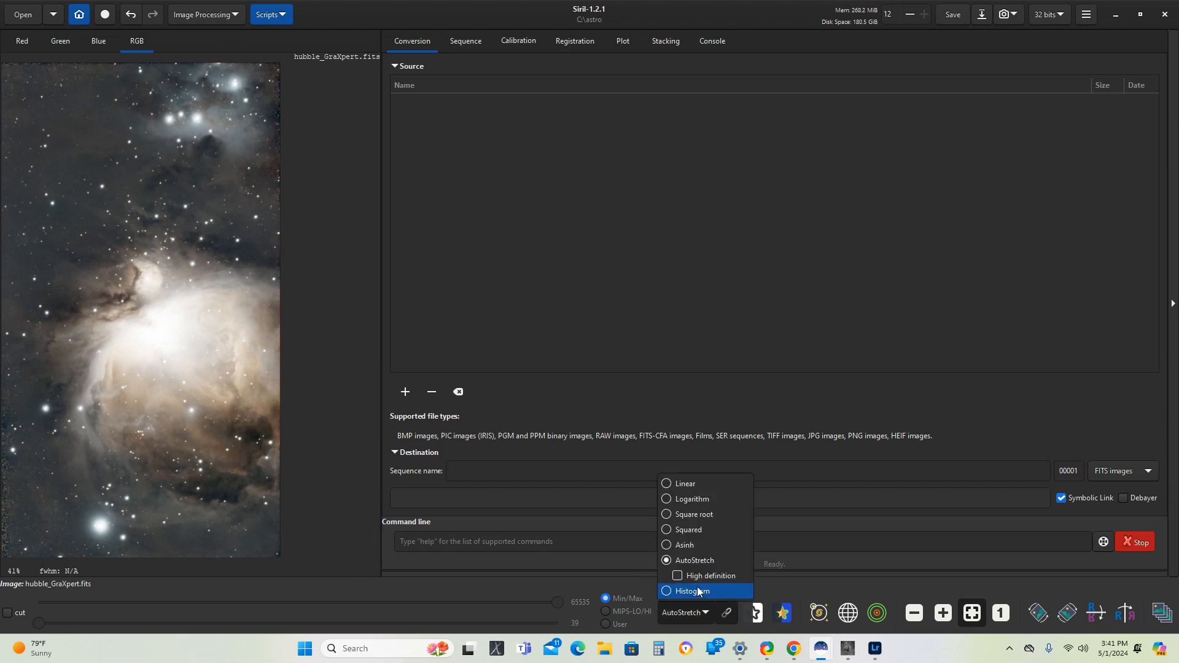
click(696, 486)
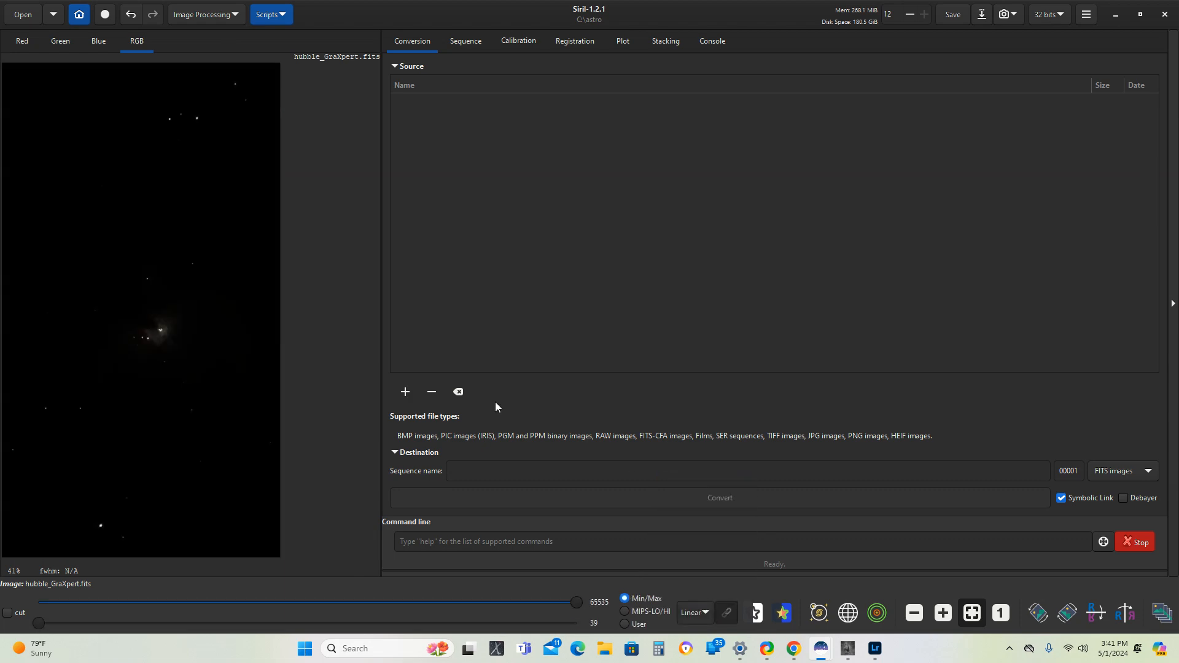
click(213, 20)
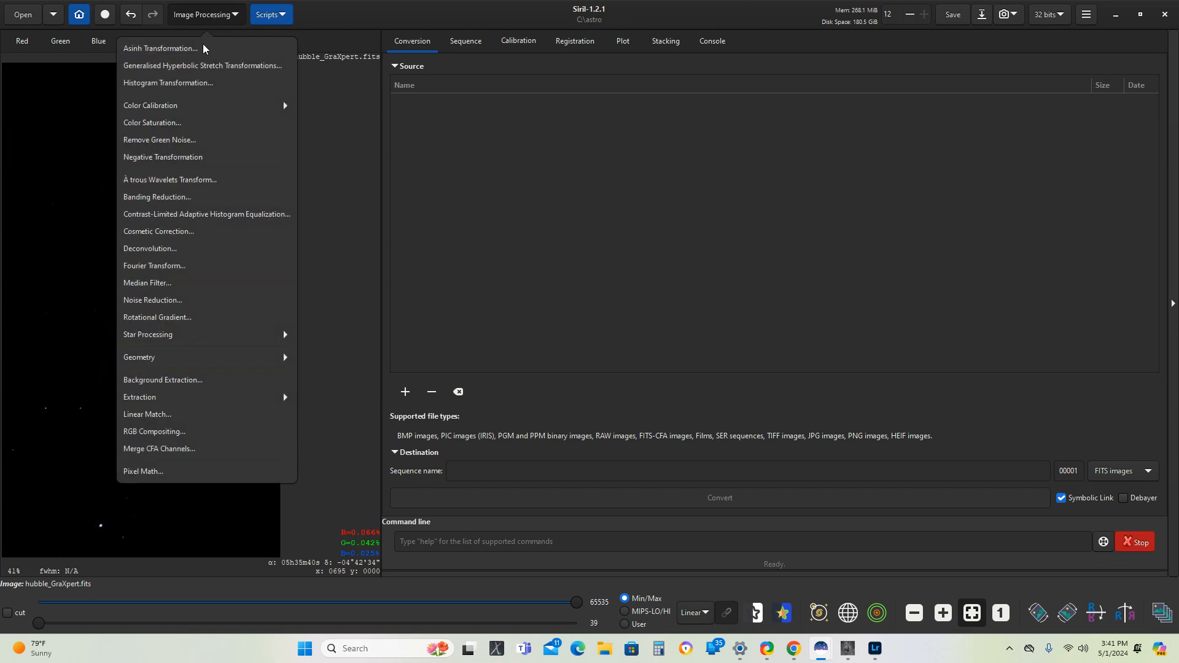
click(191, 84)
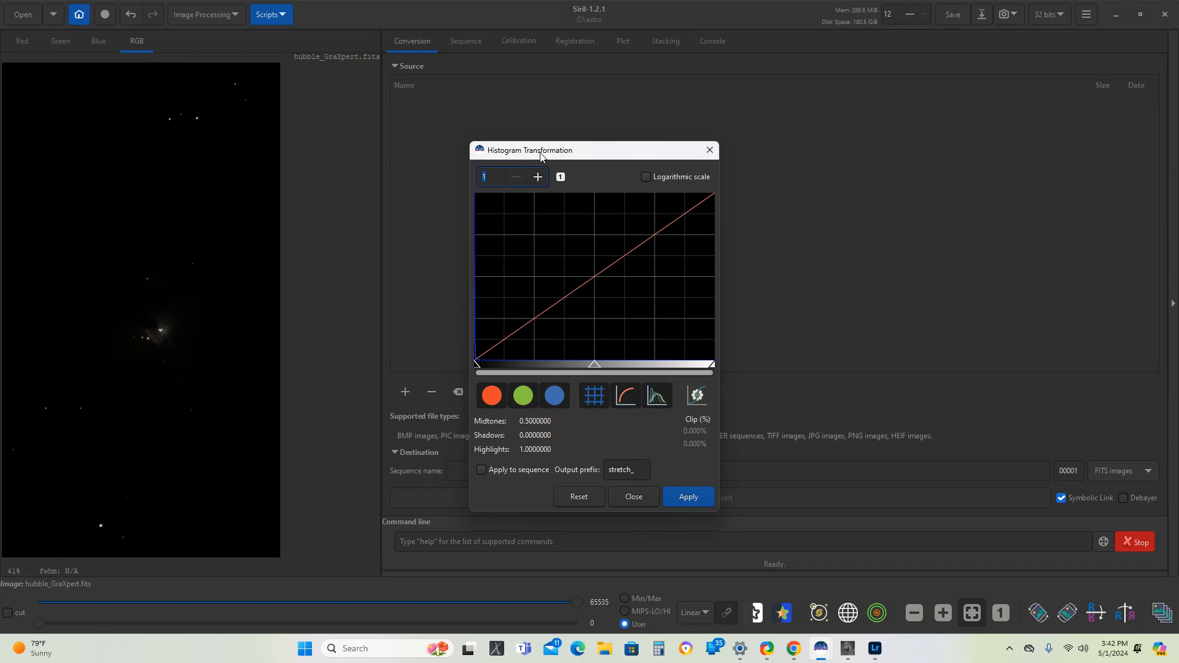
click(189, 18)
click(189, 18)
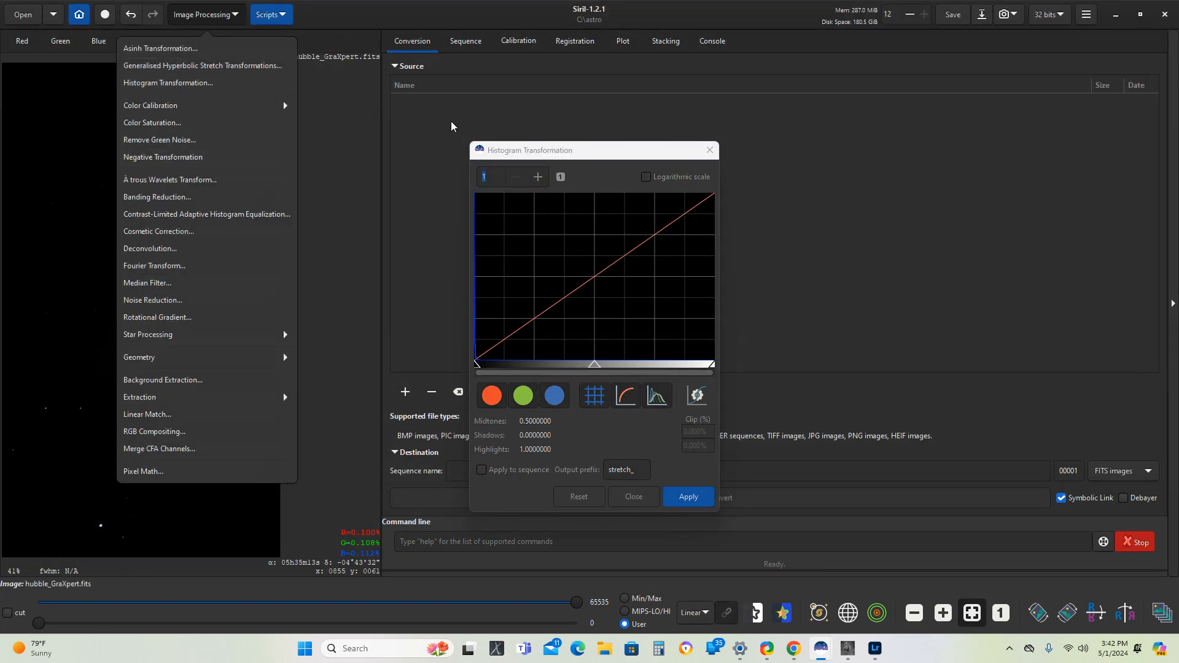
click(698, 399)
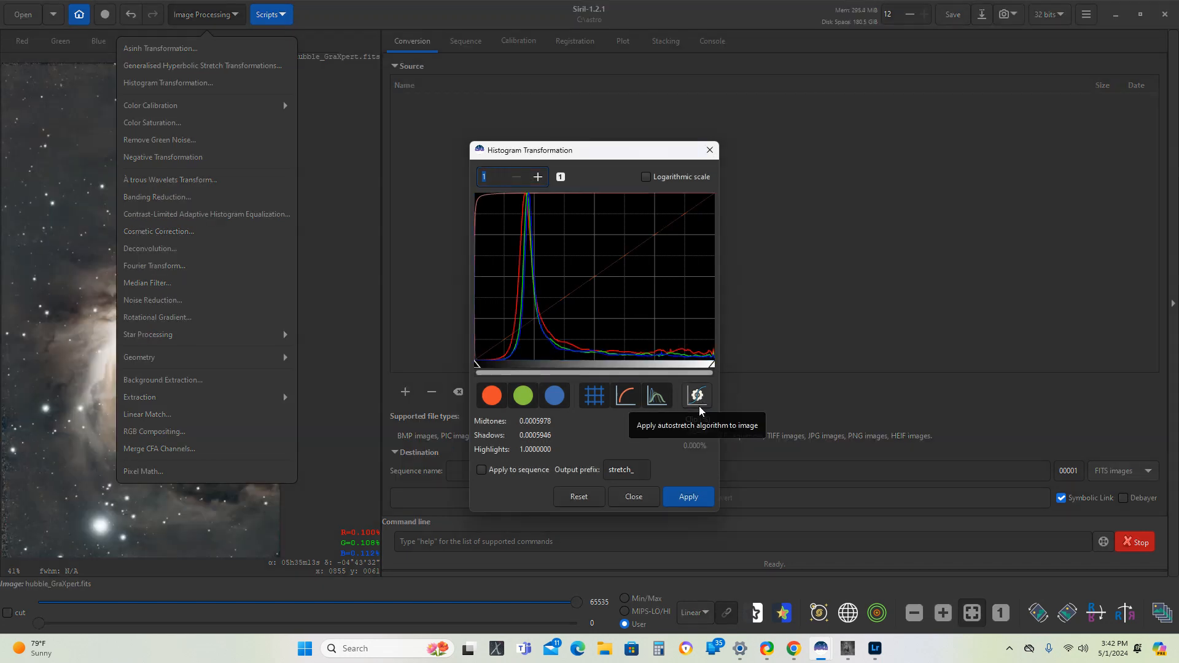
click(683, 498)
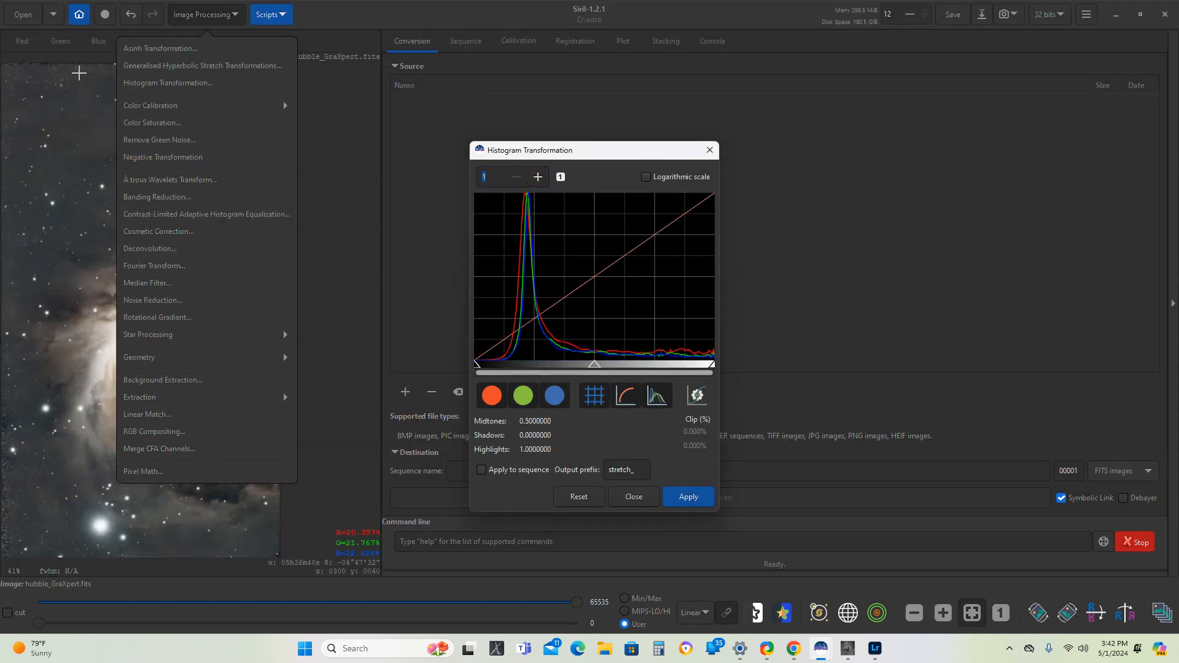
click(76, 78)
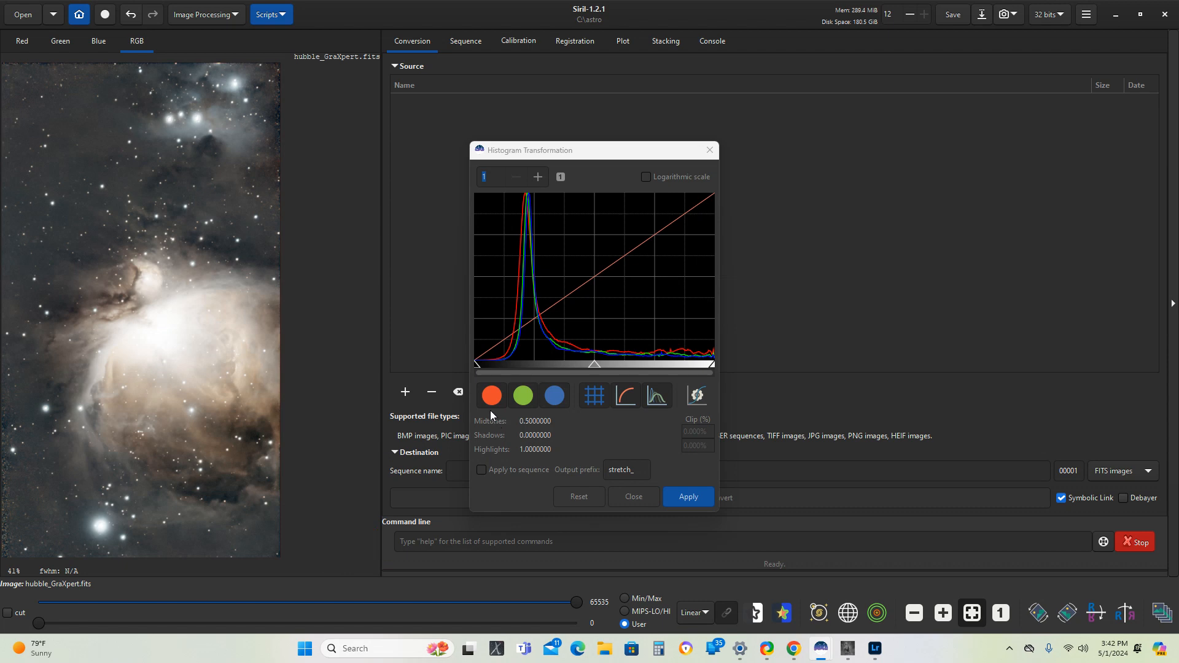
Step: Apply a second histogram stretch with shadows about 0.064 and midtones about 0.428, and close the dialog
drag(477, 363, 490, 364)
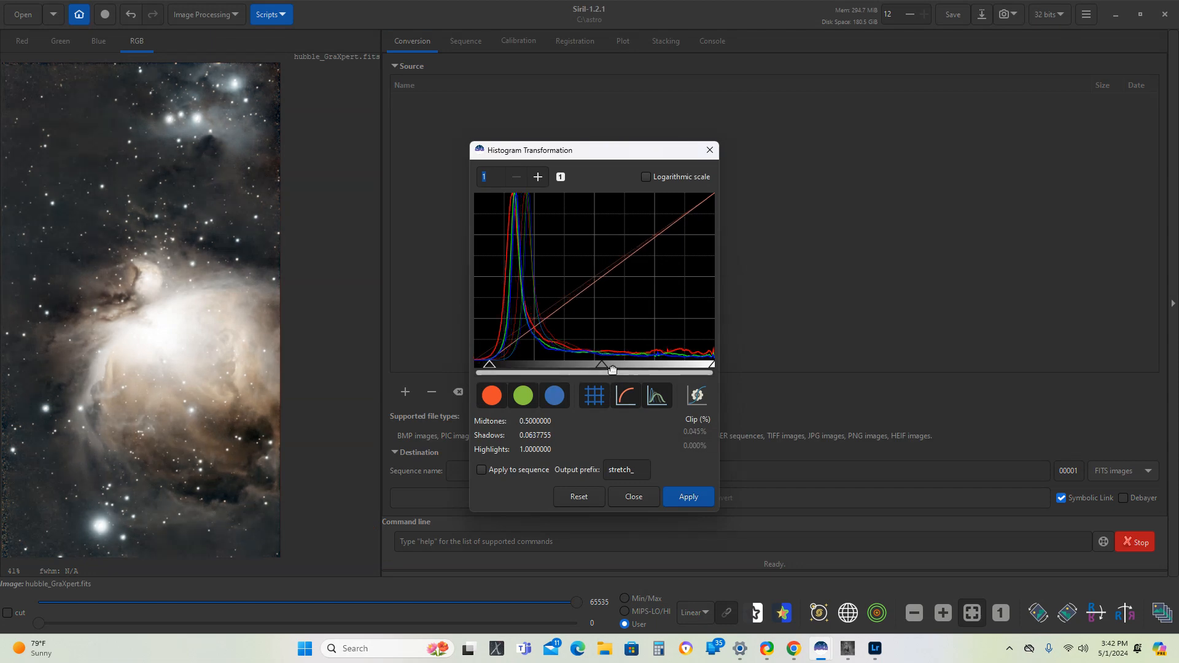
drag(602, 364, 586, 366)
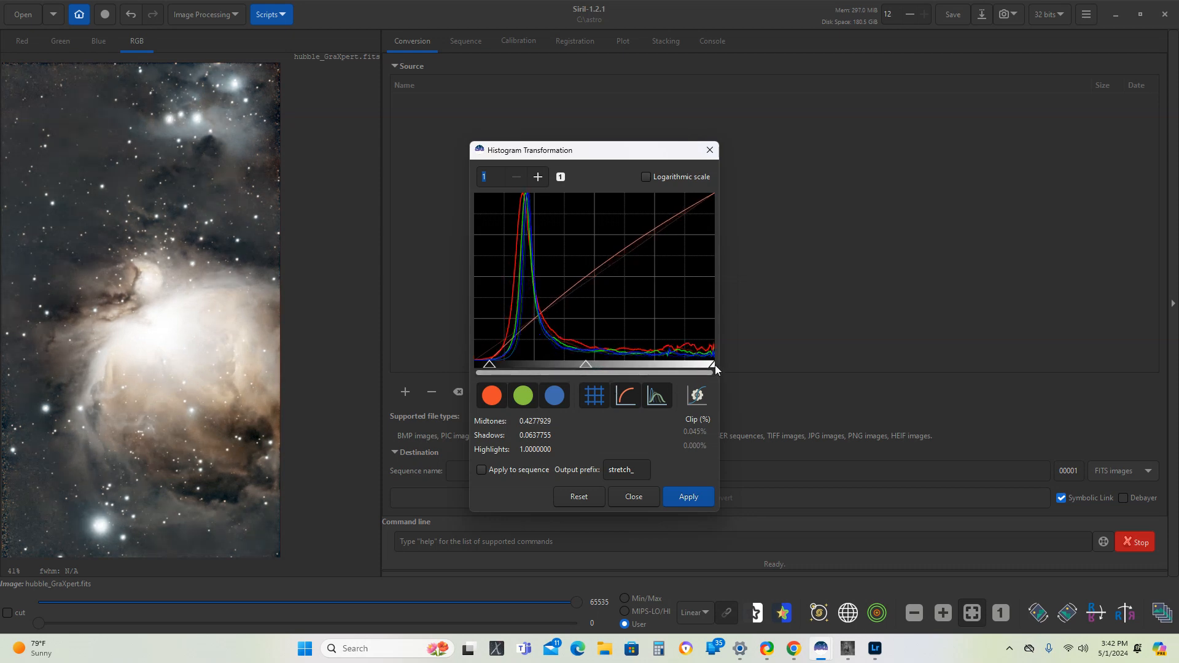
mouse_move(717, 366)
mouse_down()
mouse_move(673, 368)
mouse_move(713, 367)
mouse_up()
drag(714, 366, 713, 364)
click(678, 501)
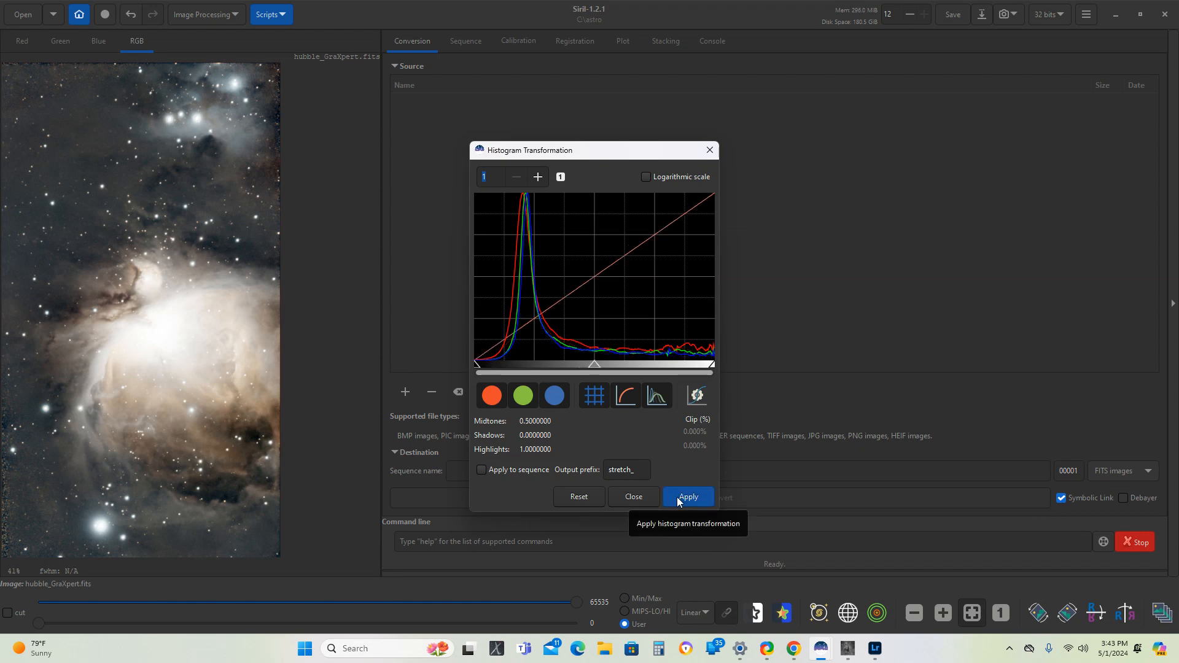
click(635, 496)
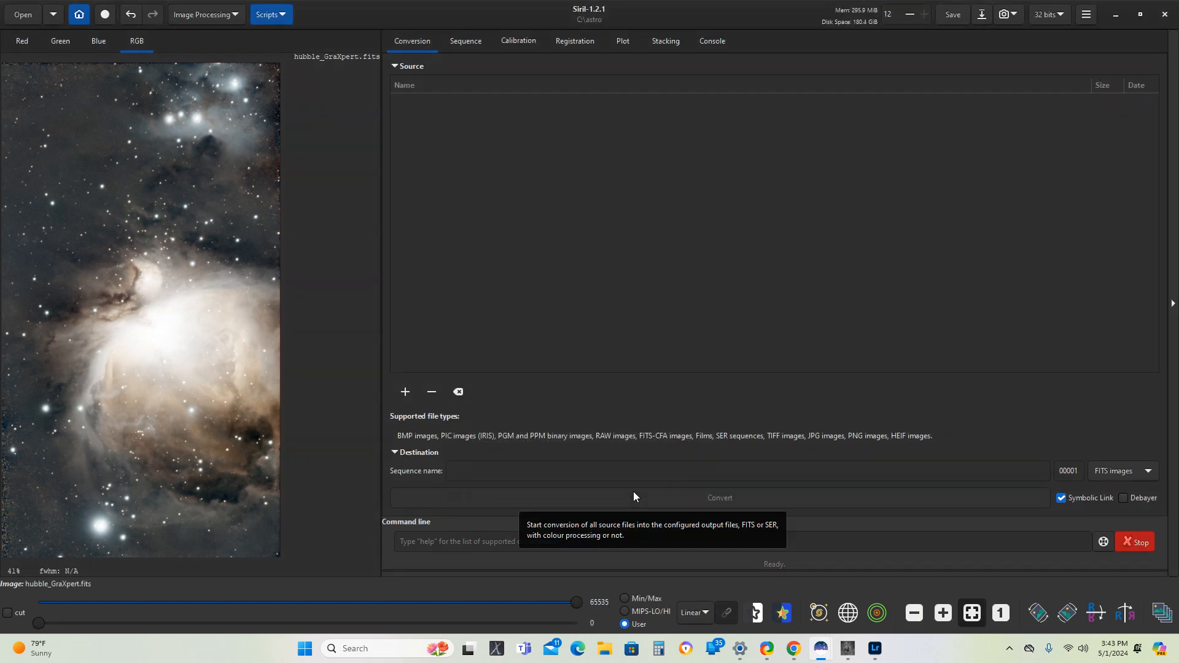
Step: Compare the image before and after the last histogram stretch by undoing and redoing it twice
click(130, 14)
click(150, 15)
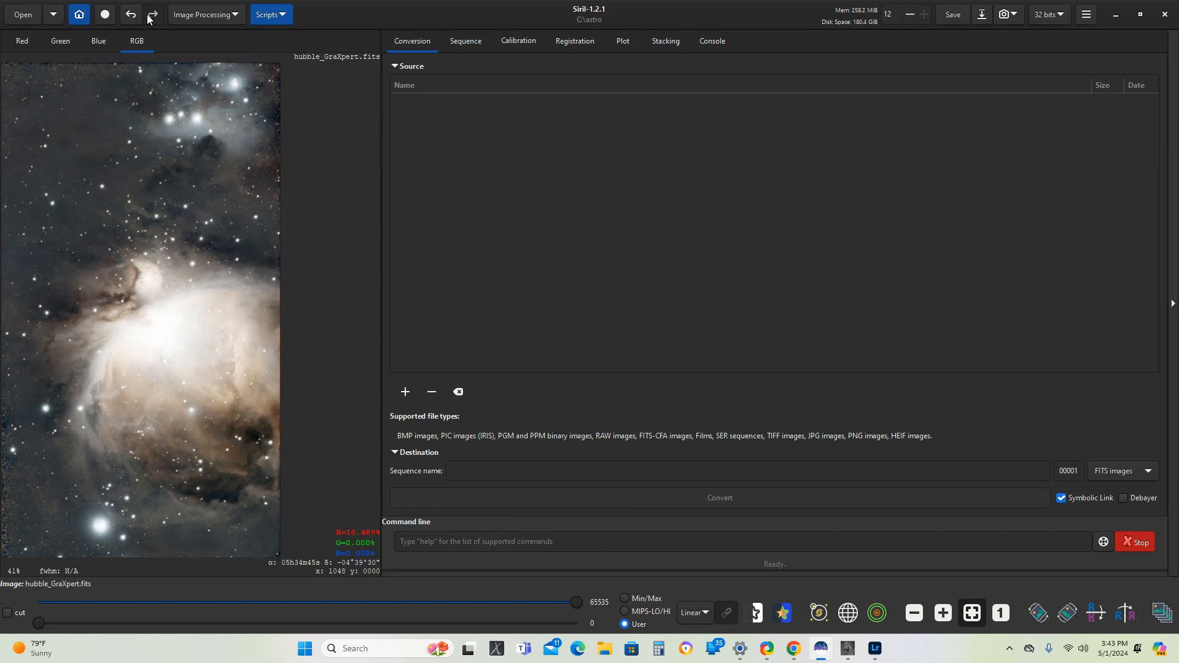
click(131, 17)
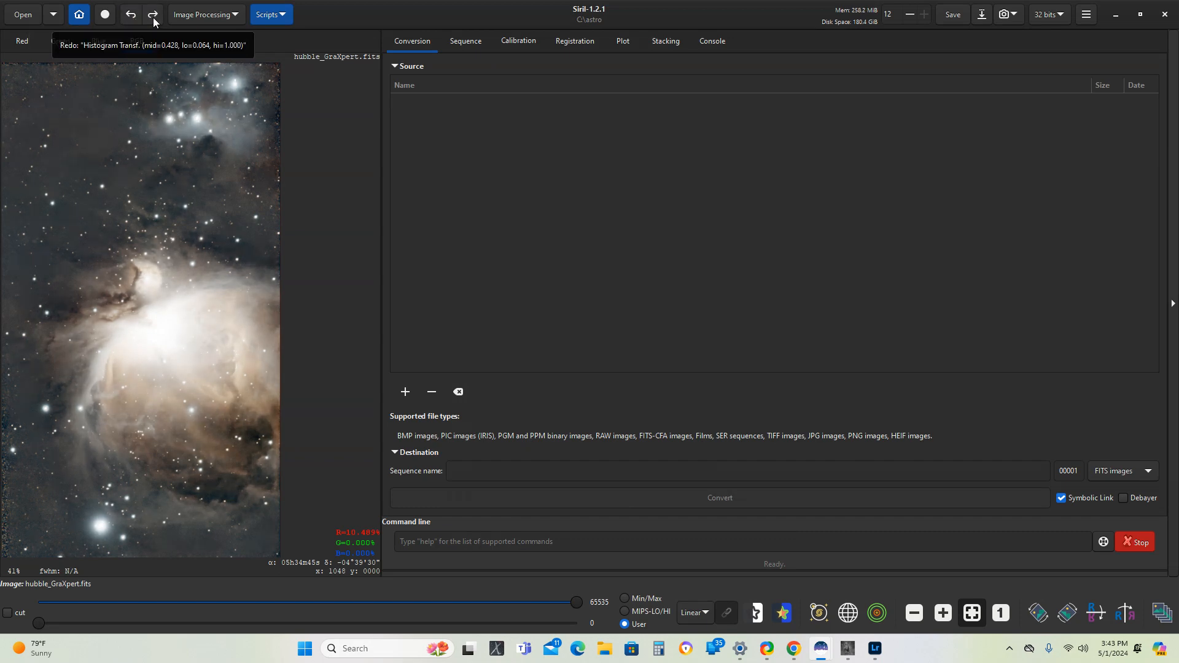
click(153, 15)
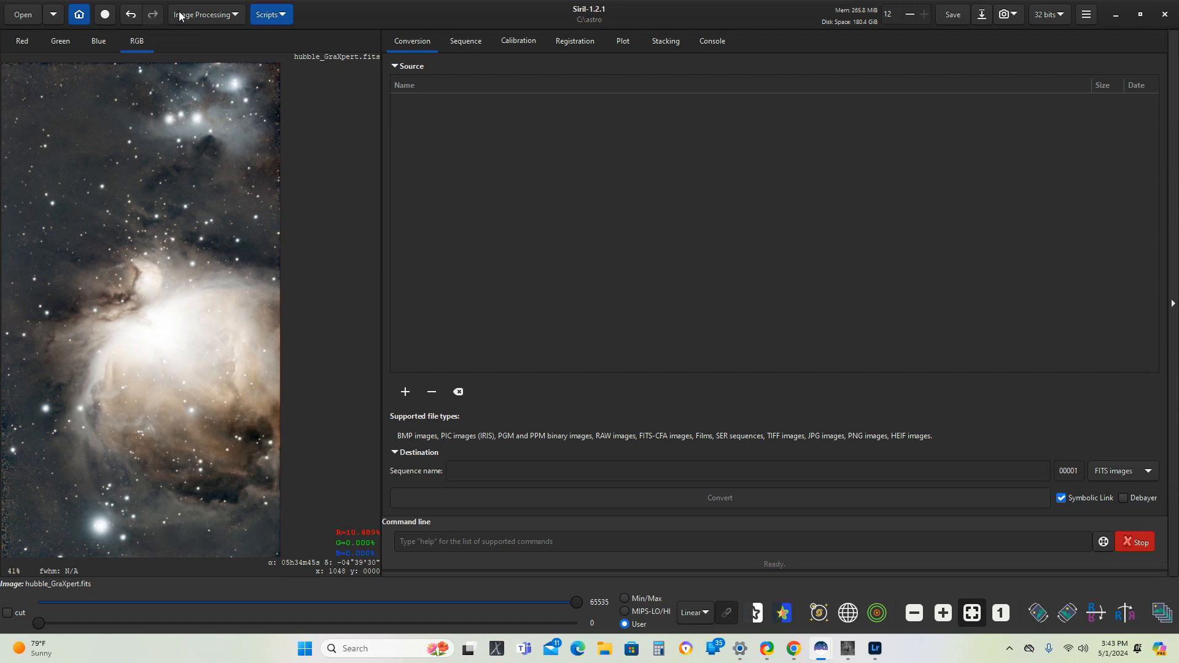
Step: Apply Remove Green Noise twice with Average Neutral protection and preserved lightness, close the dialog, and show the console log
click(204, 16)
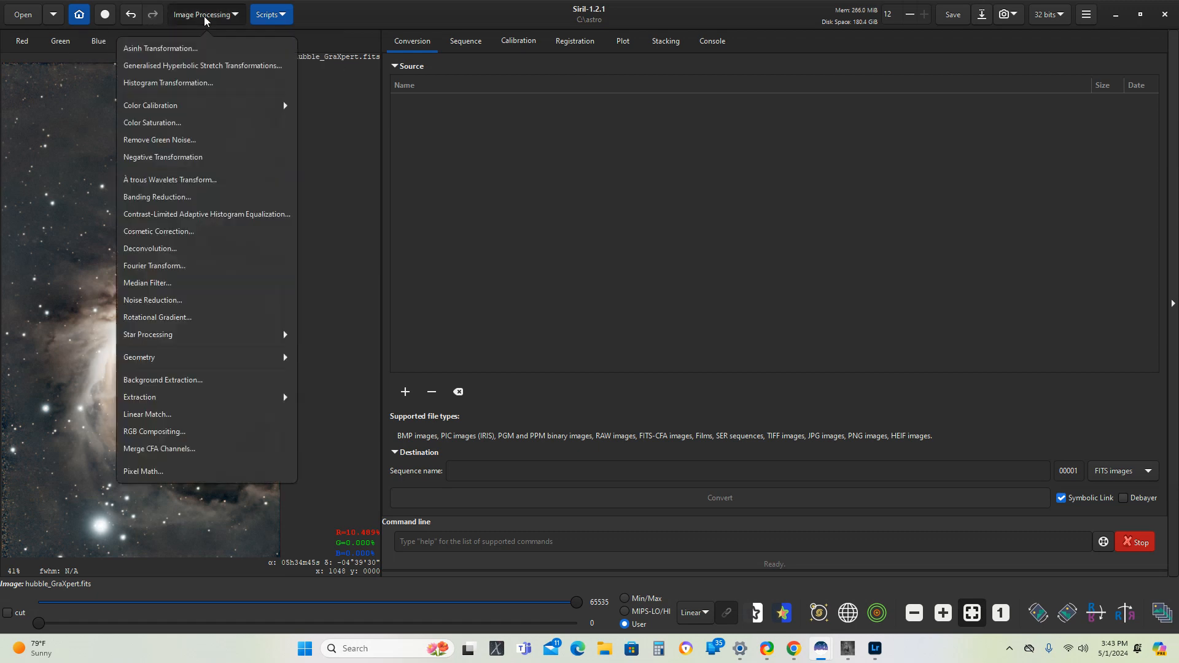
click(176, 140)
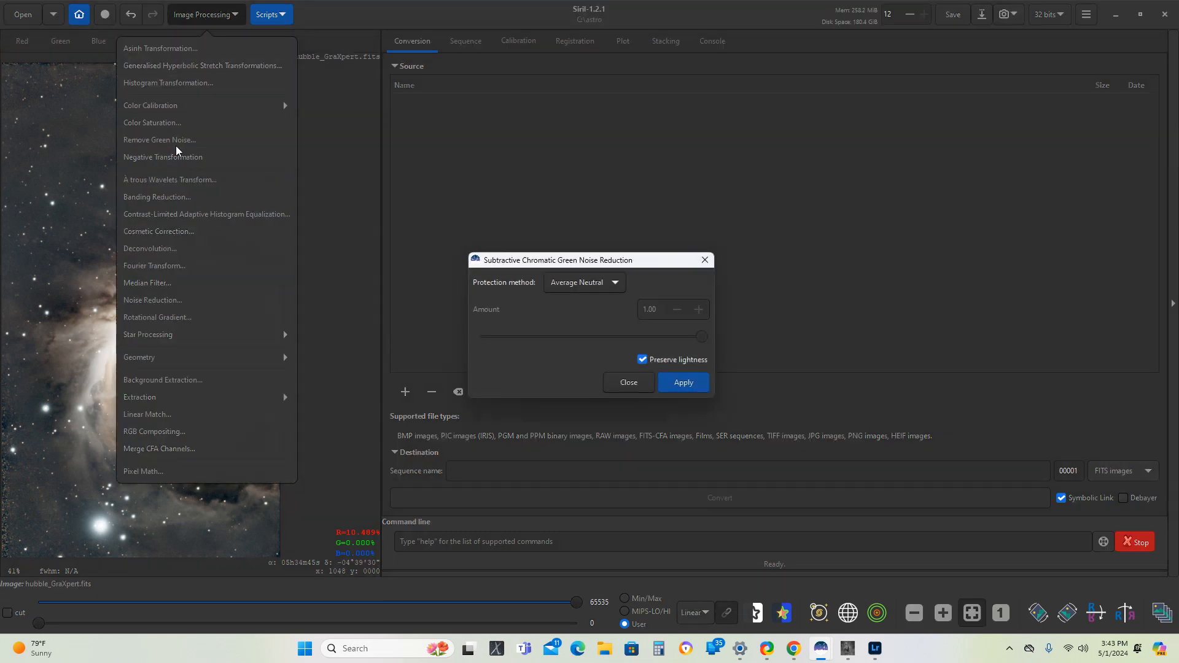
click(698, 386)
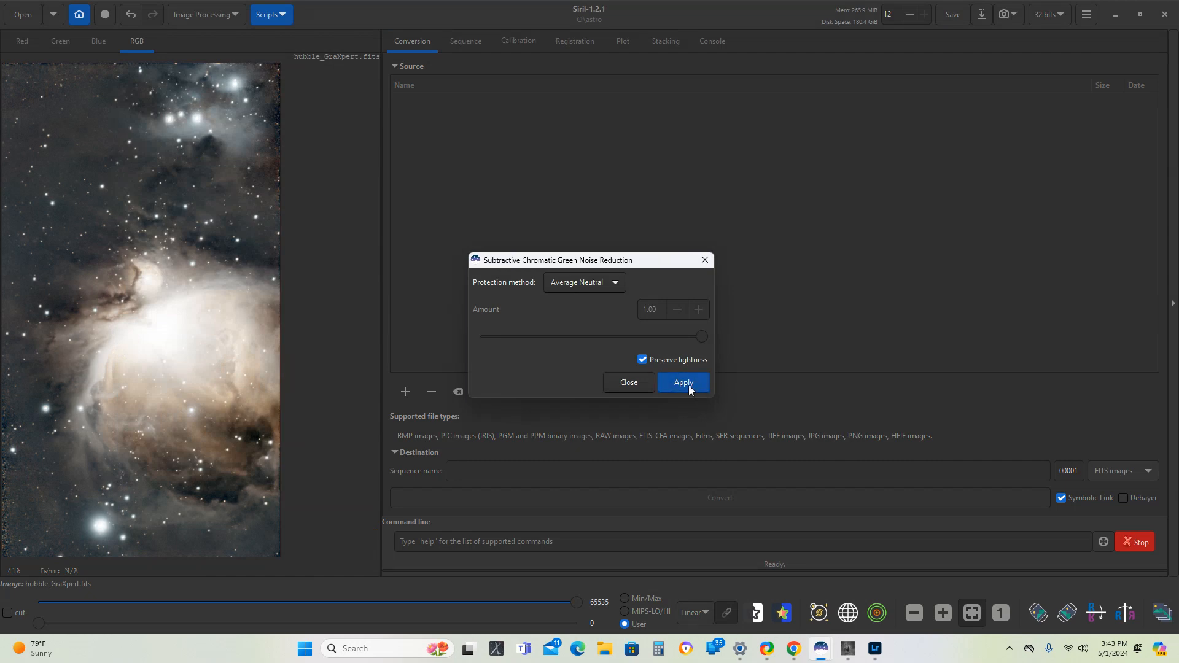
click(681, 389)
click(703, 264)
click(704, 42)
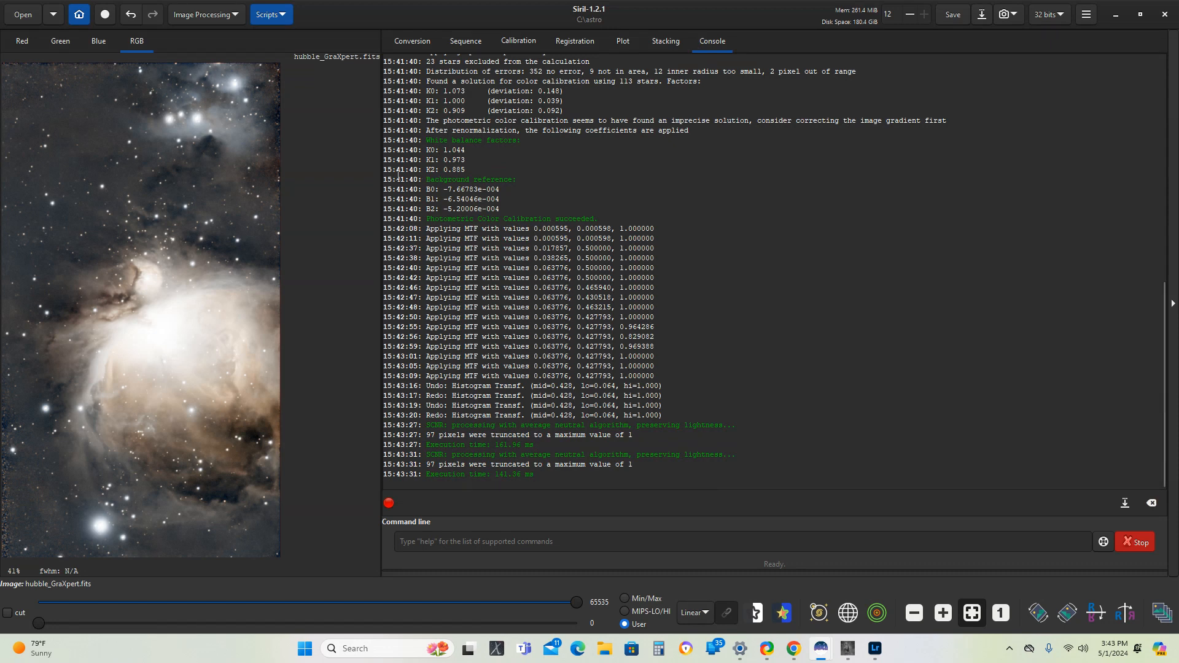
Step: Raise the Orange-Brown / Yellow color saturation to an amount of 0.80, adjust the background factor, and apply it
click(227, 17)
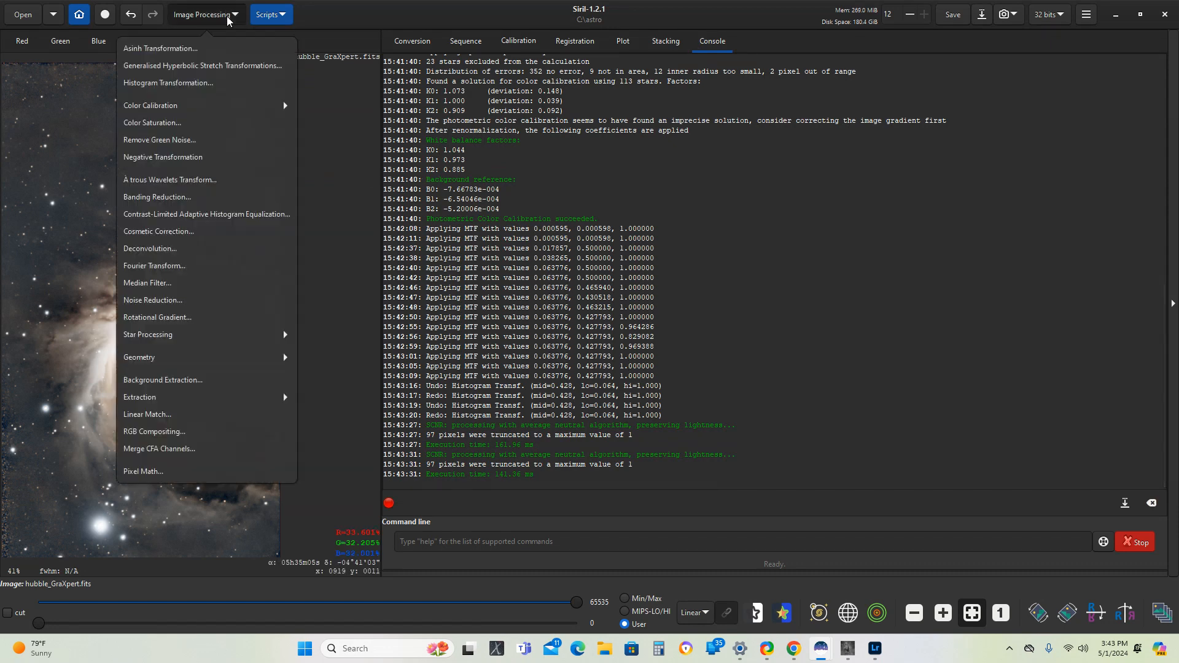
click(199, 122)
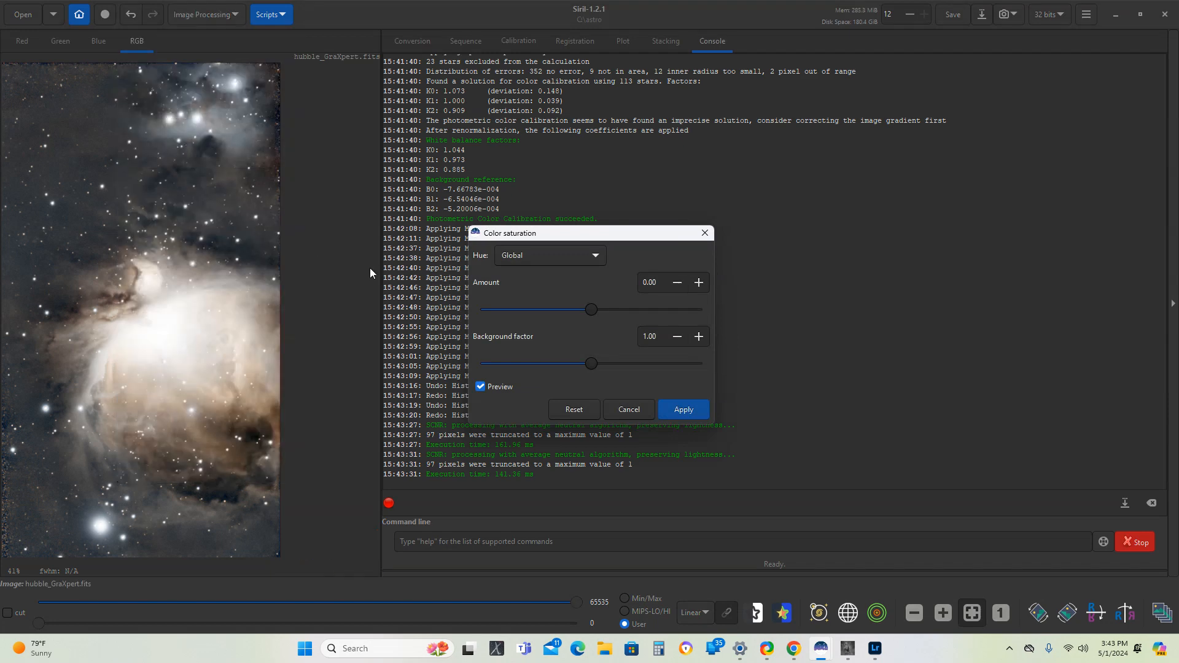
click(516, 259)
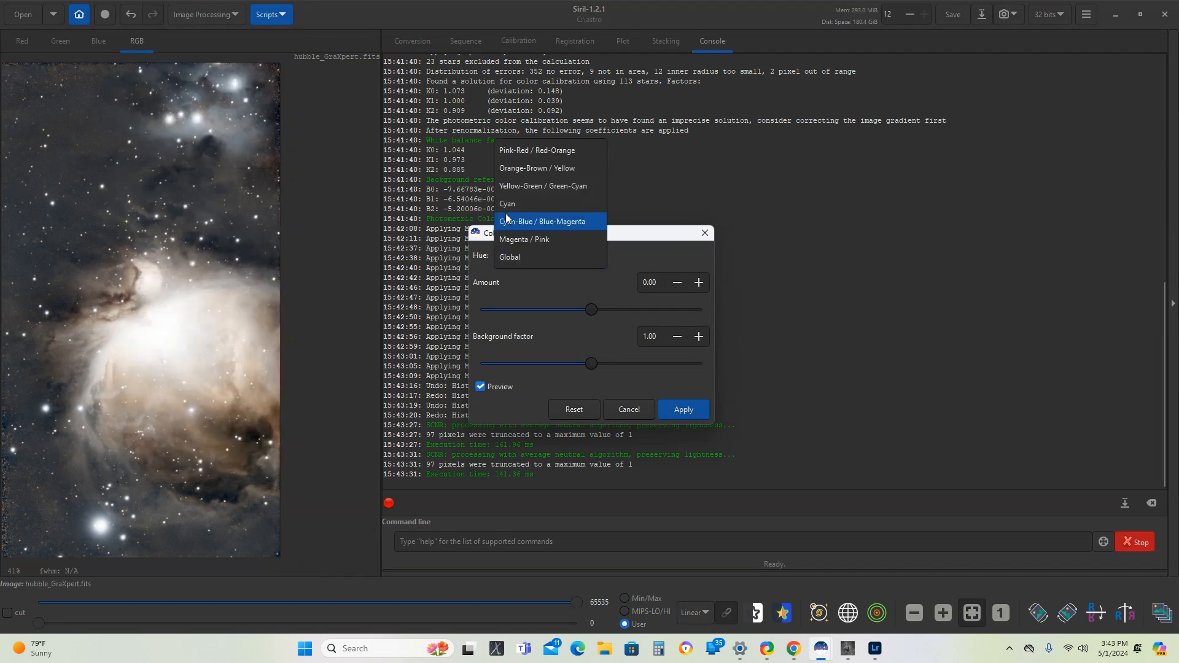
click(517, 168)
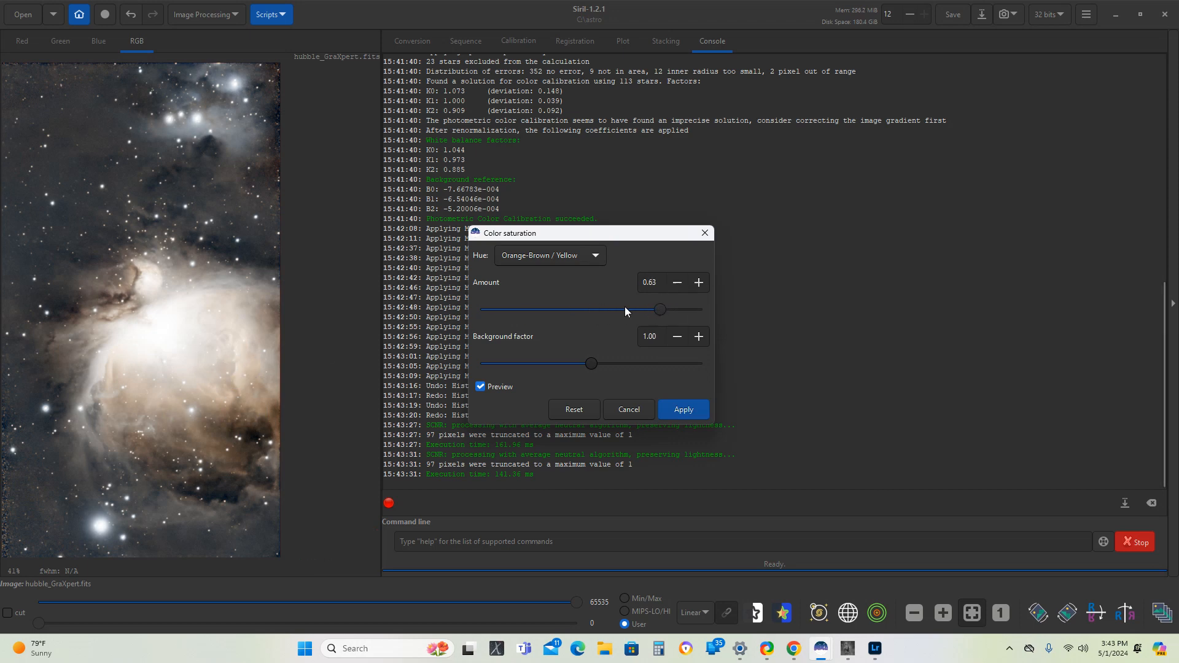
drag(626, 309, 552, 321)
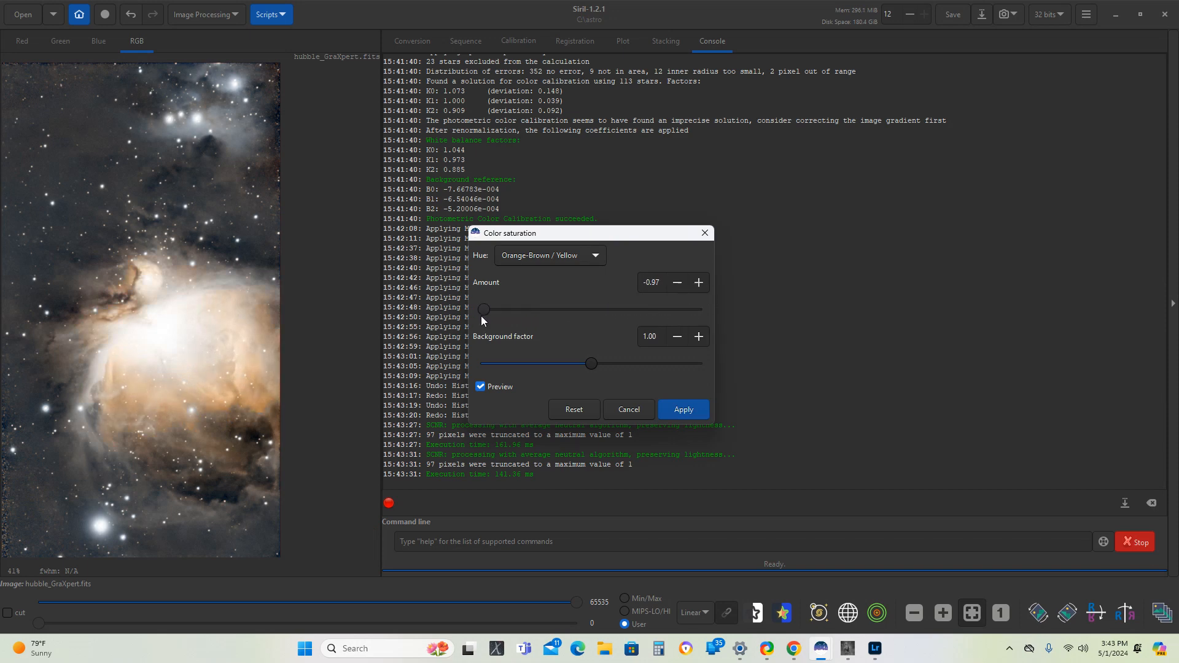
drag(481, 316, 699, 310)
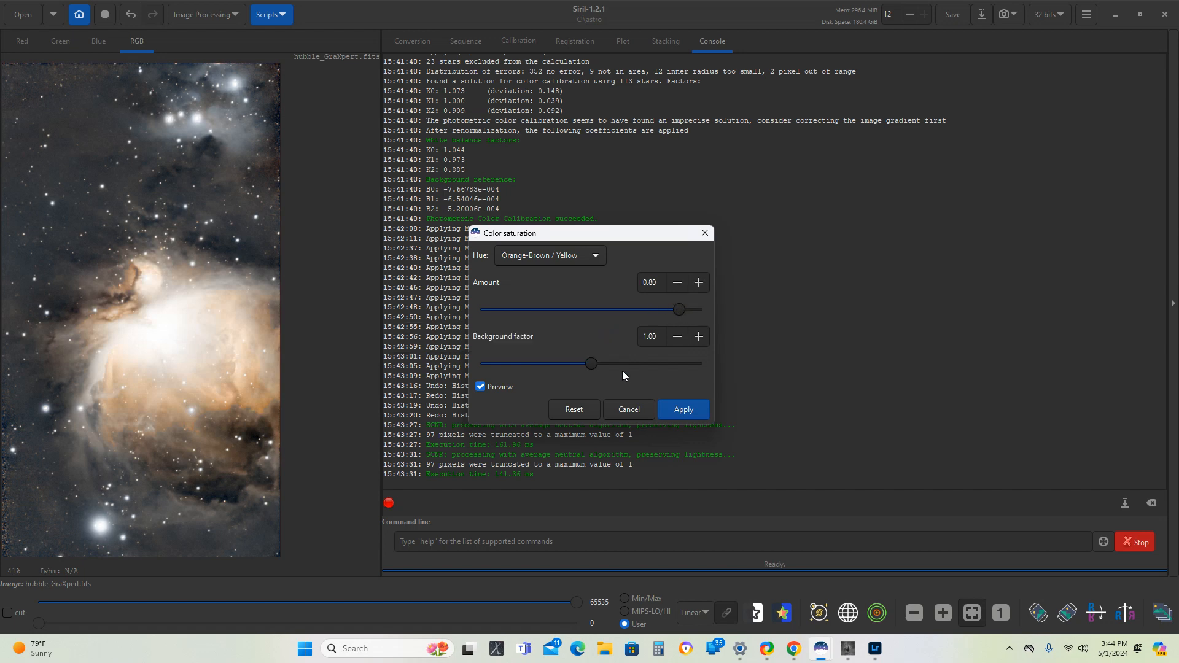
drag(566, 365, 507, 378)
click(680, 408)
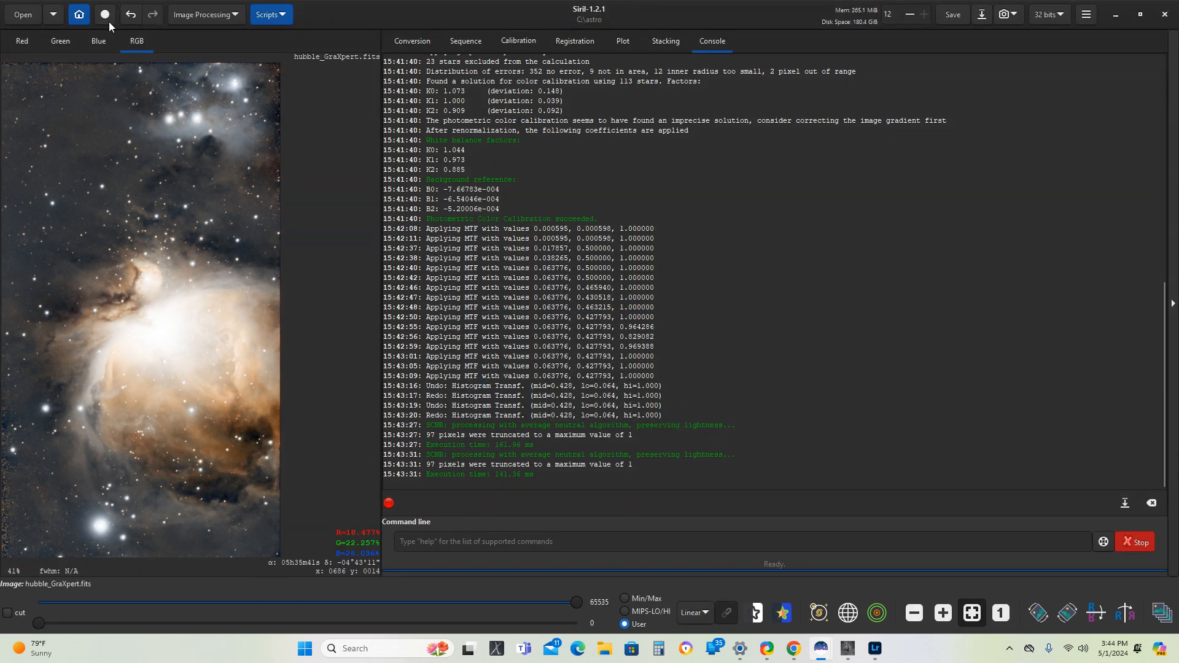
Step: Compare the image before and after the saturation enhancement by undoing and redoing it twice
click(131, 19)
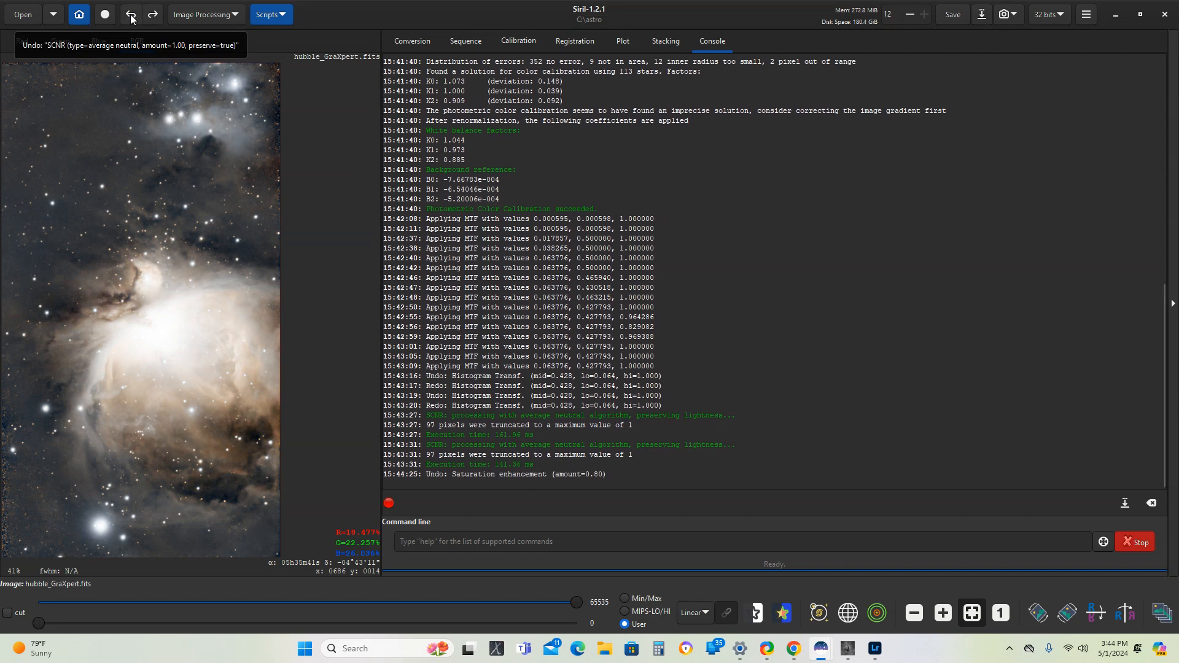
click(149, 17)
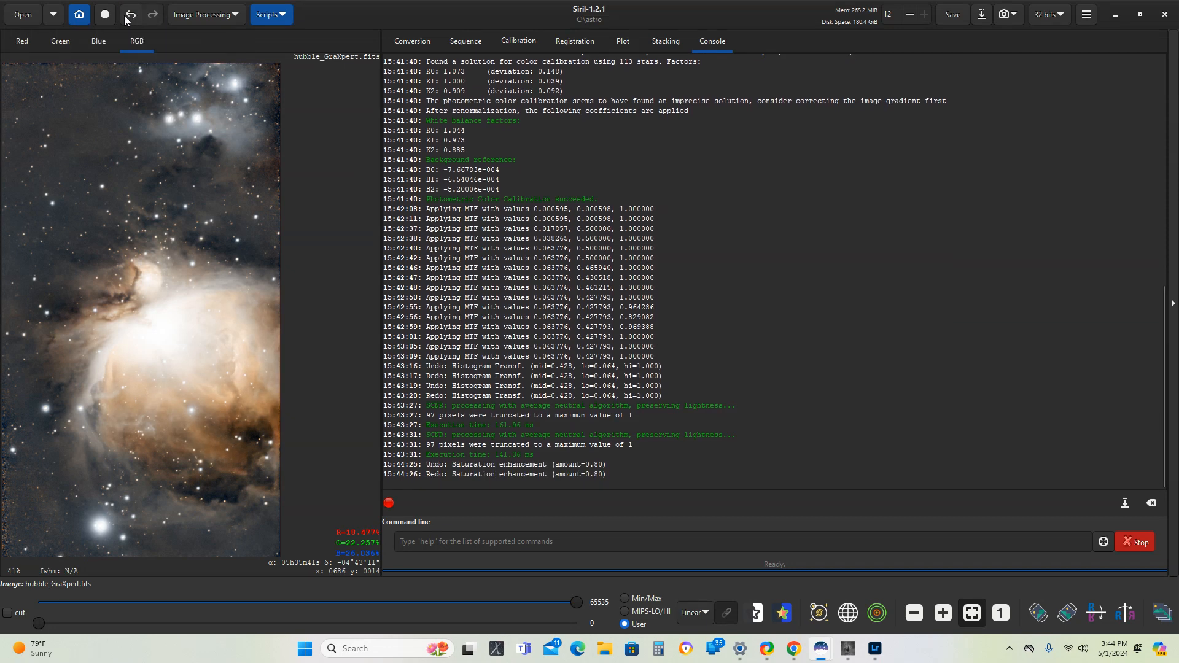
click(131, 16)
click(153, 19)
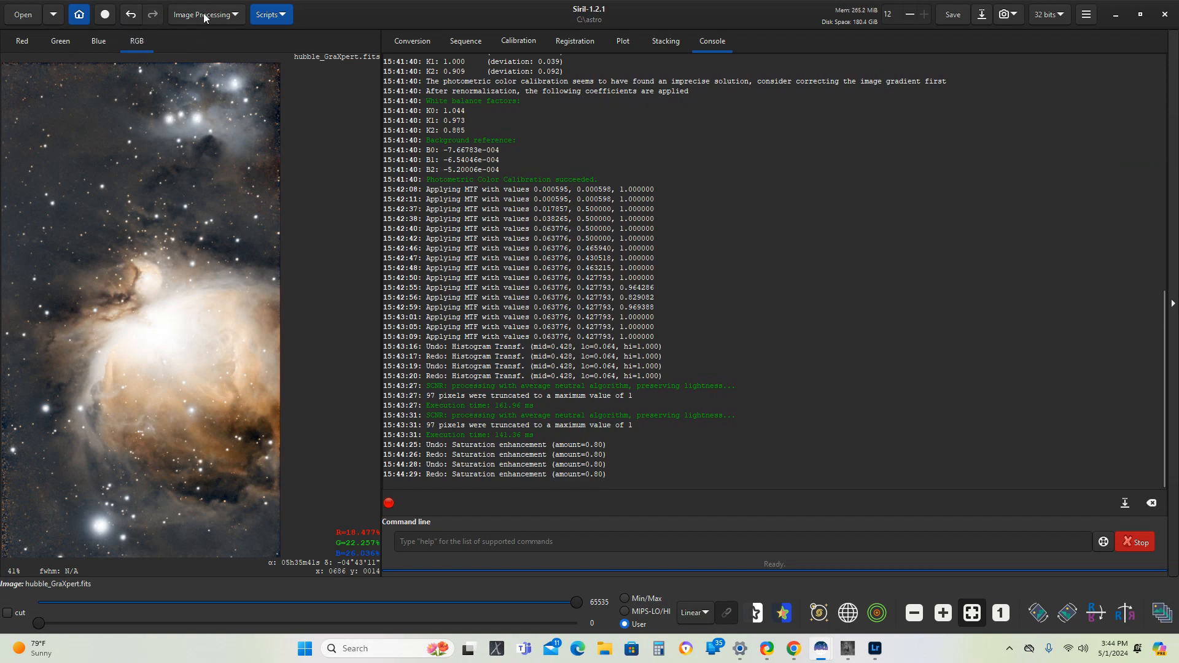
Step: Apply an Asinh Transformation with stretch factor 0.0 and a black point of about 0.133 to darken the background
click(203, 14)
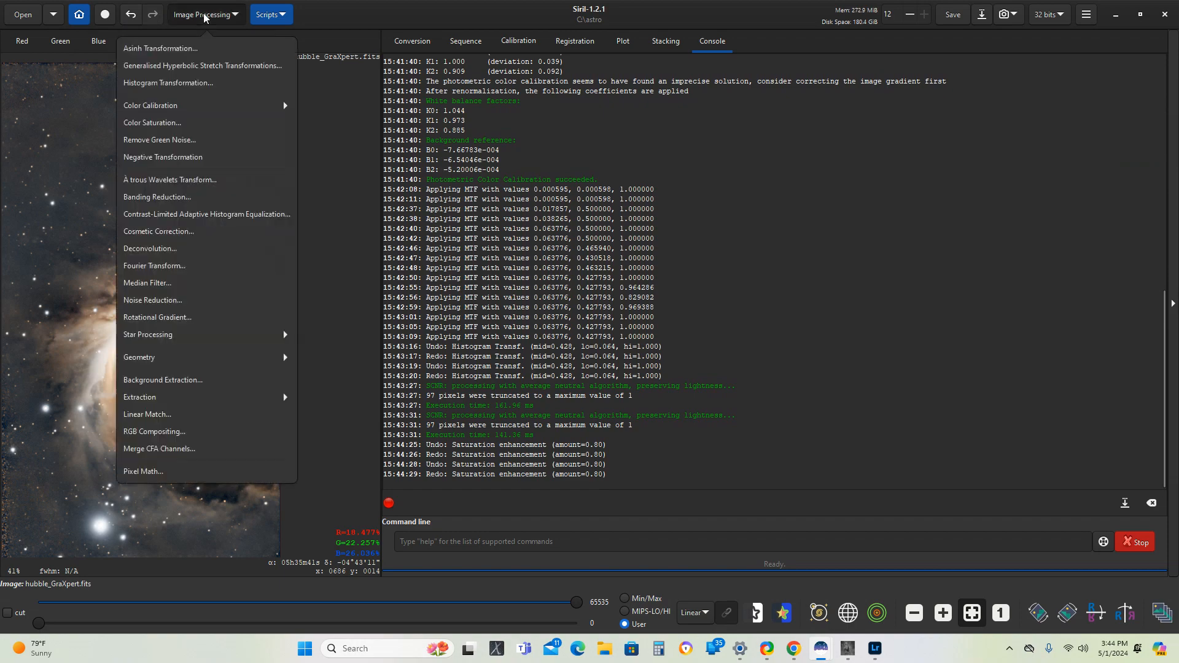
click(168, 51)
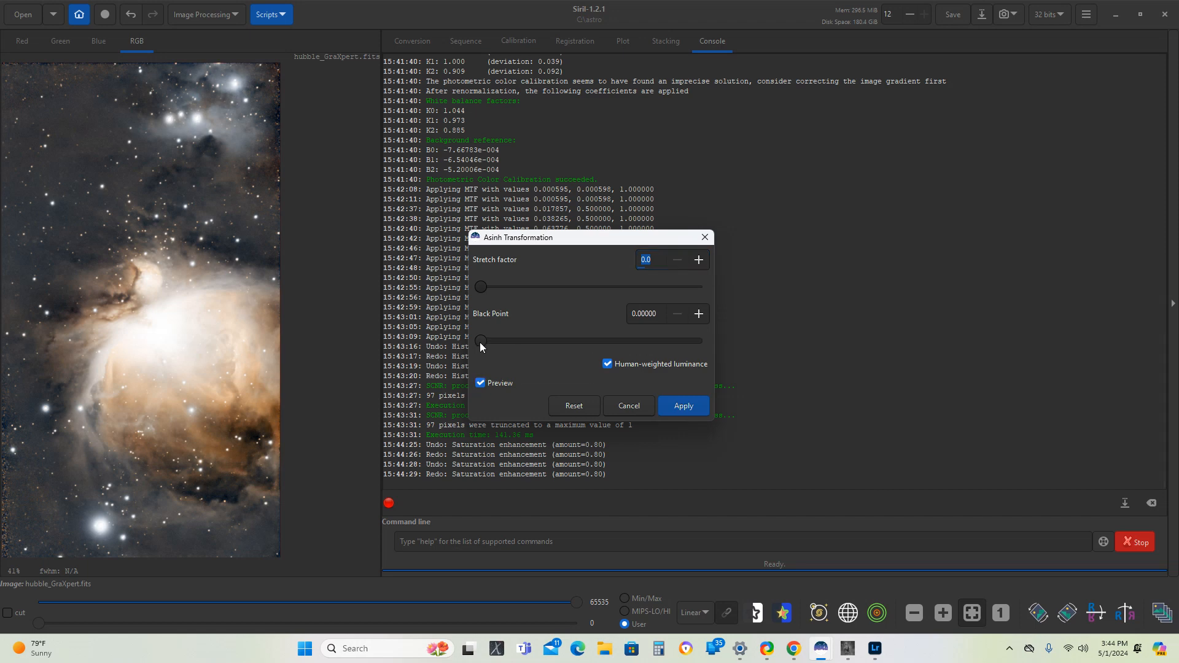
drag(490, 343, 628, 343)
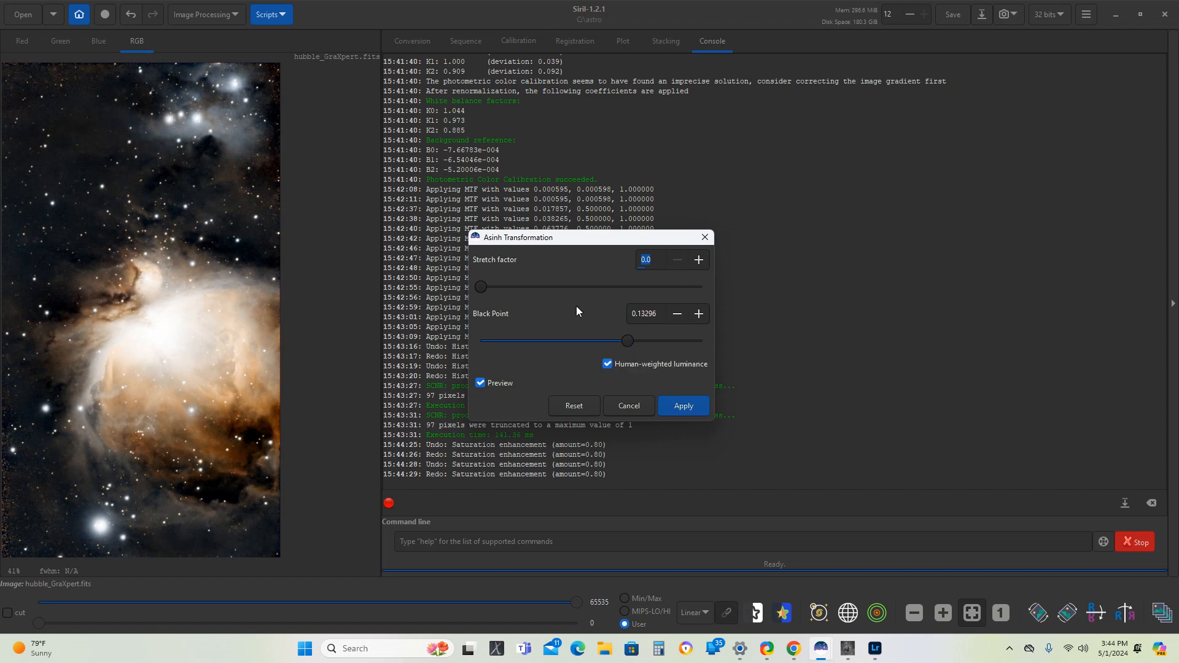
mouse_move(480, 288)
mouse_down()
mouse_move(500, 292)
mouse_move(472, 295)
mouse_up()
click(674, 408)
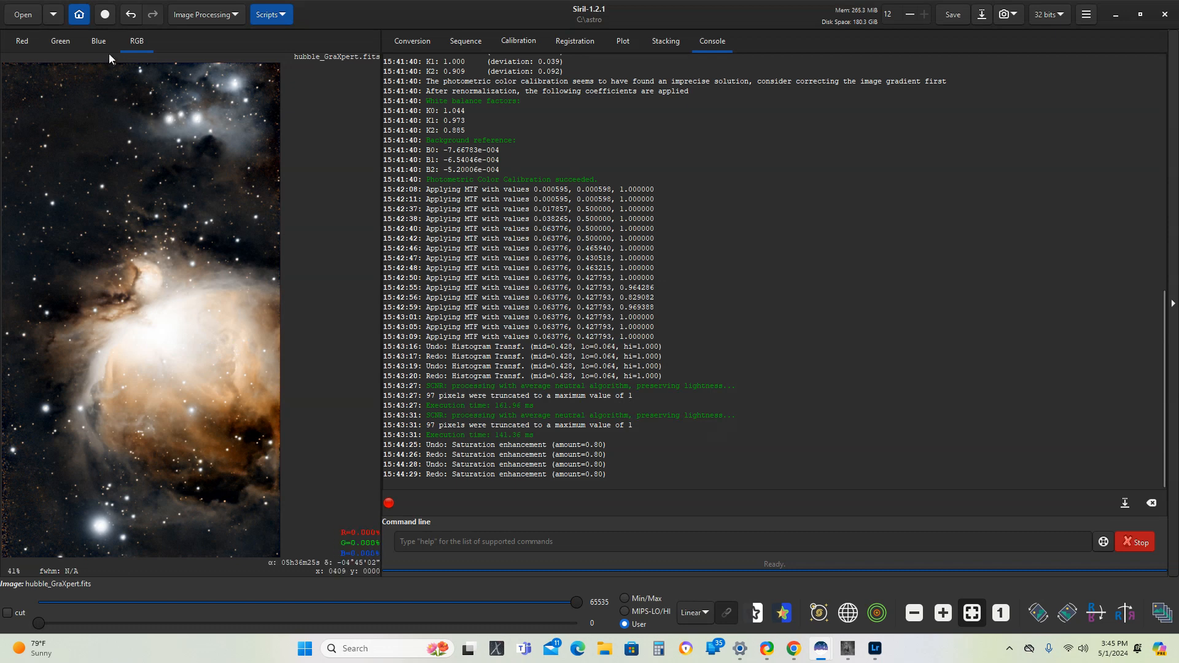
Step: Compare the image before and after the Asinh Transformation by undoing and redoing it three times
click(131, 19)
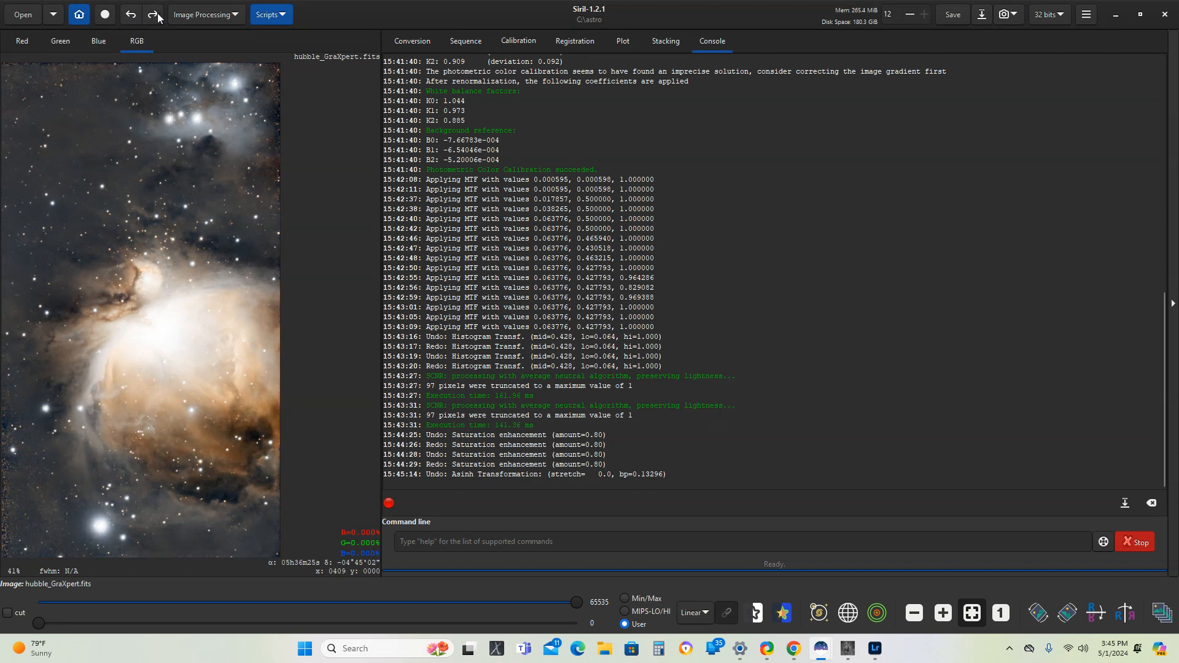
click(151, 17)
click(131, 17)
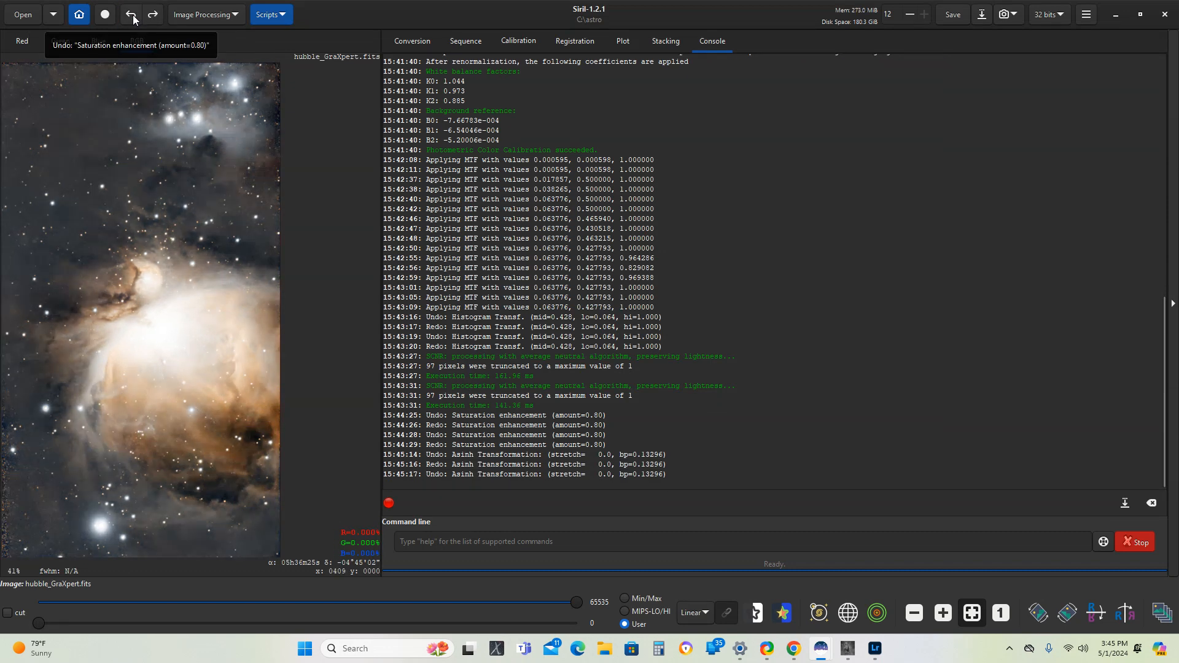
click(152, 18)
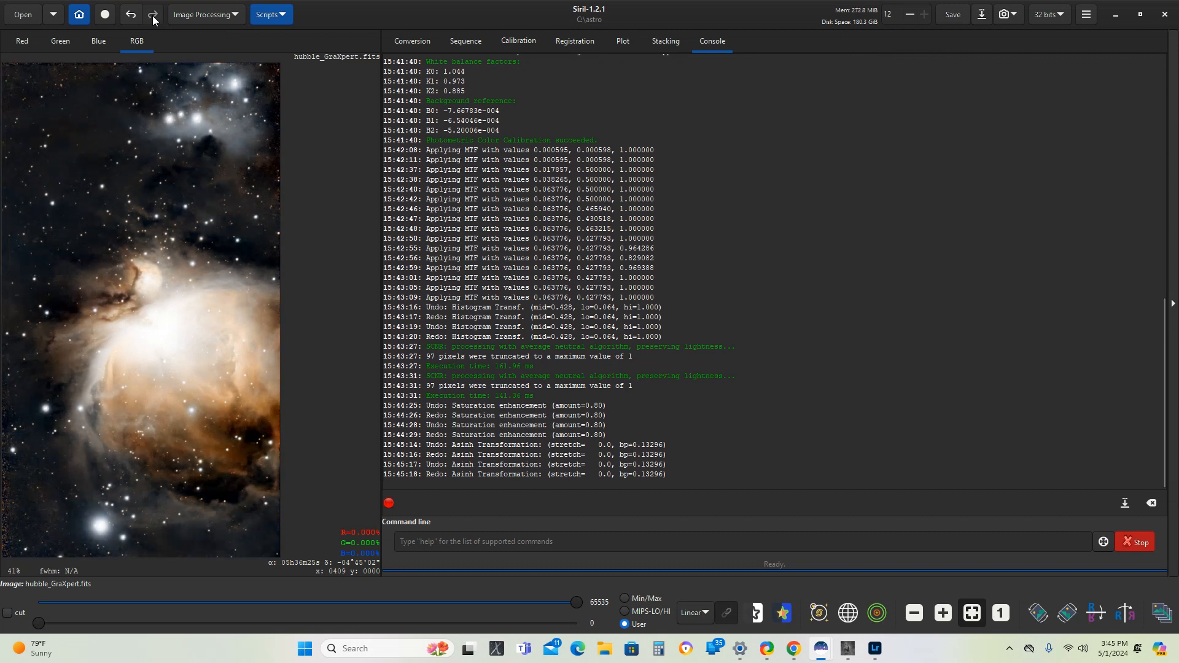
click(132, 18)
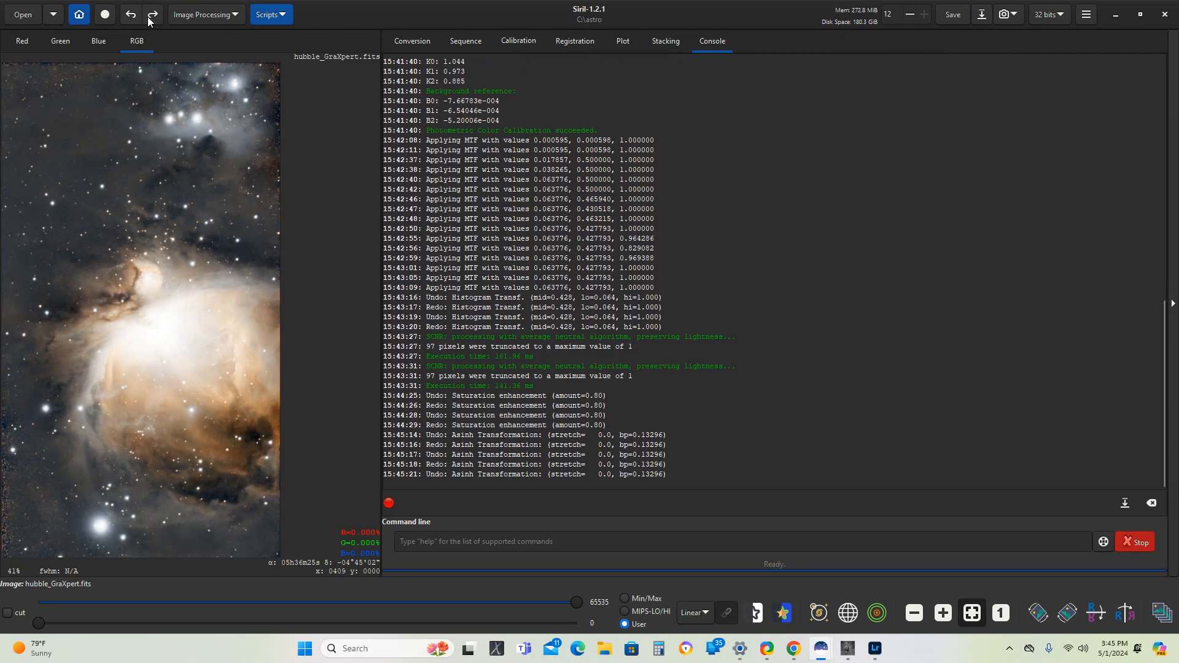
click(153, 18)
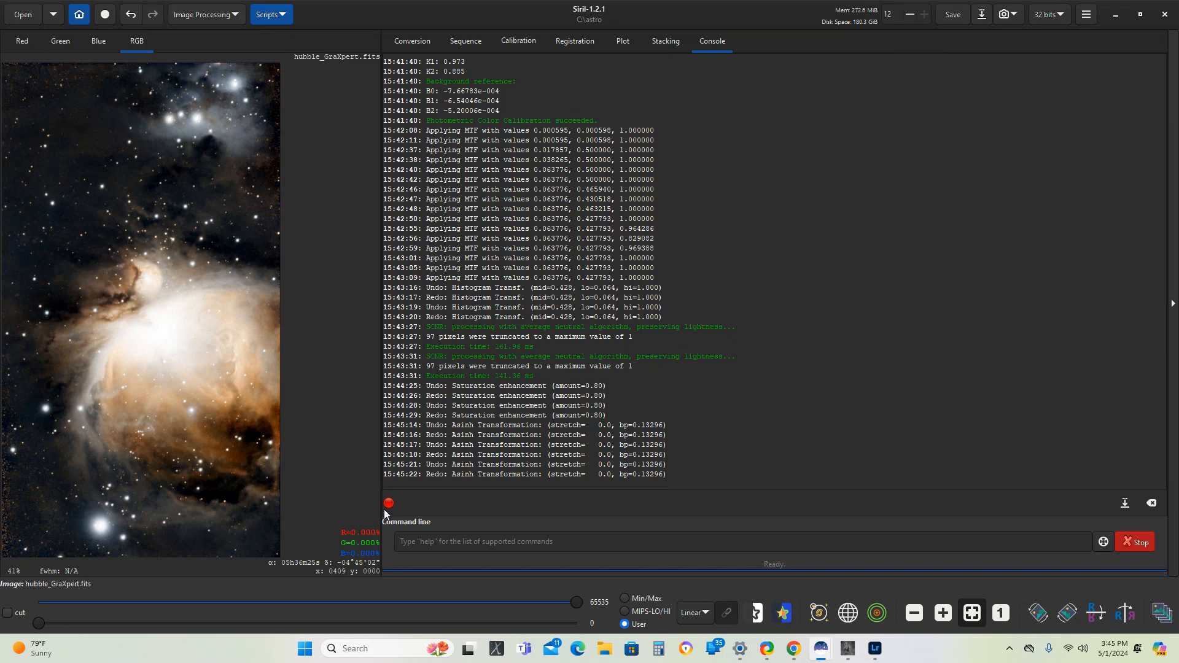
Step: Save the image in the astro folder as hubble_GraXpert.tif, a 32-bit floating point TIFF without compression
mouse_move(848, 658)
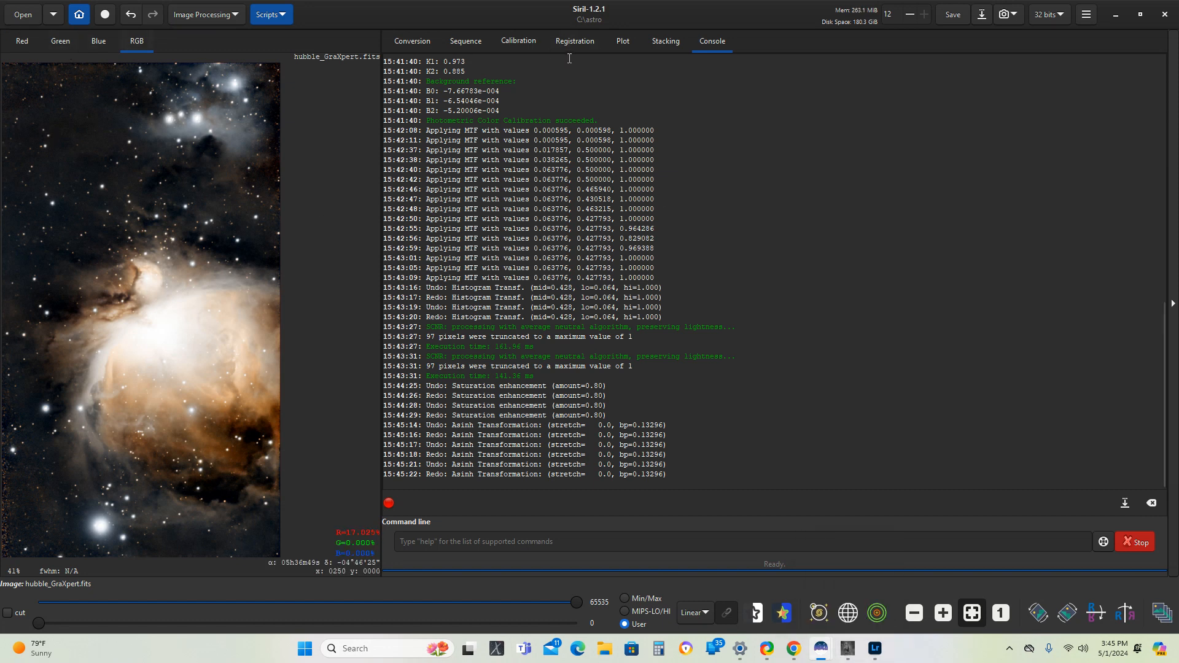
click(983, 18)
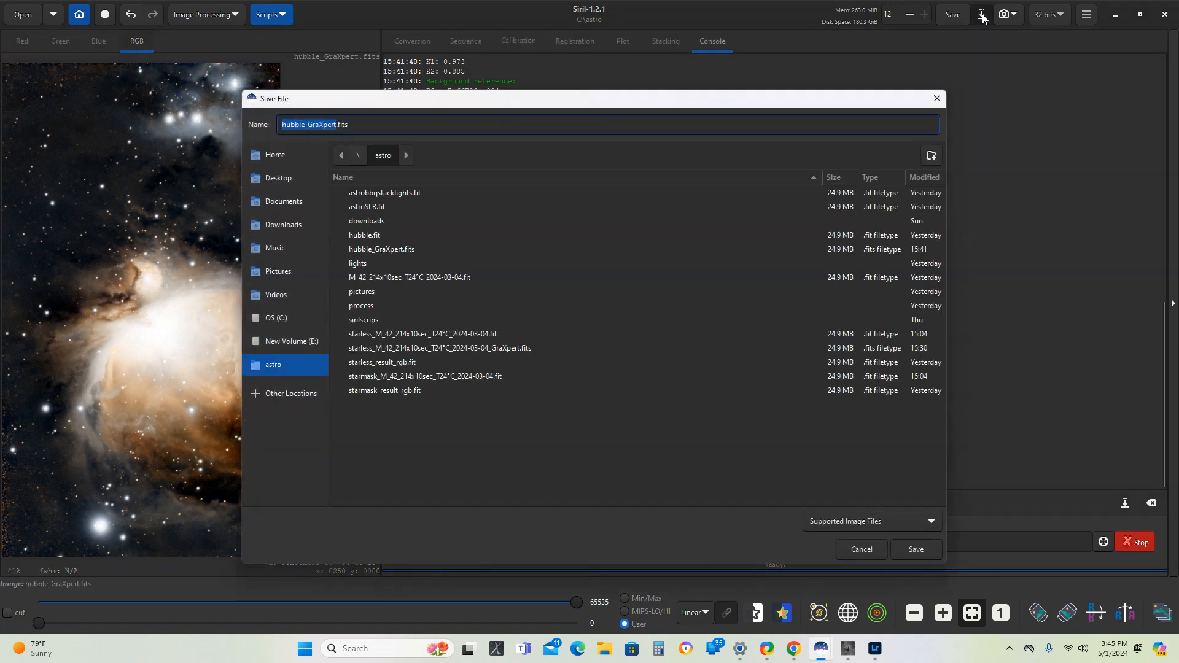
click(899, 532)
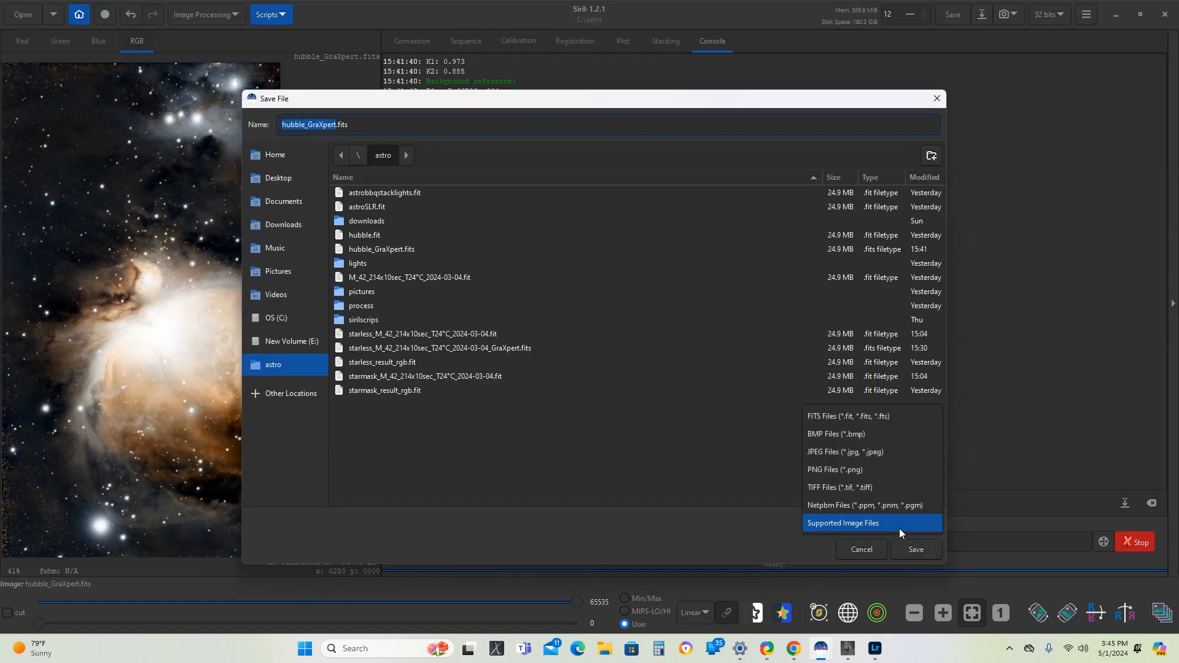
click(864, 488)
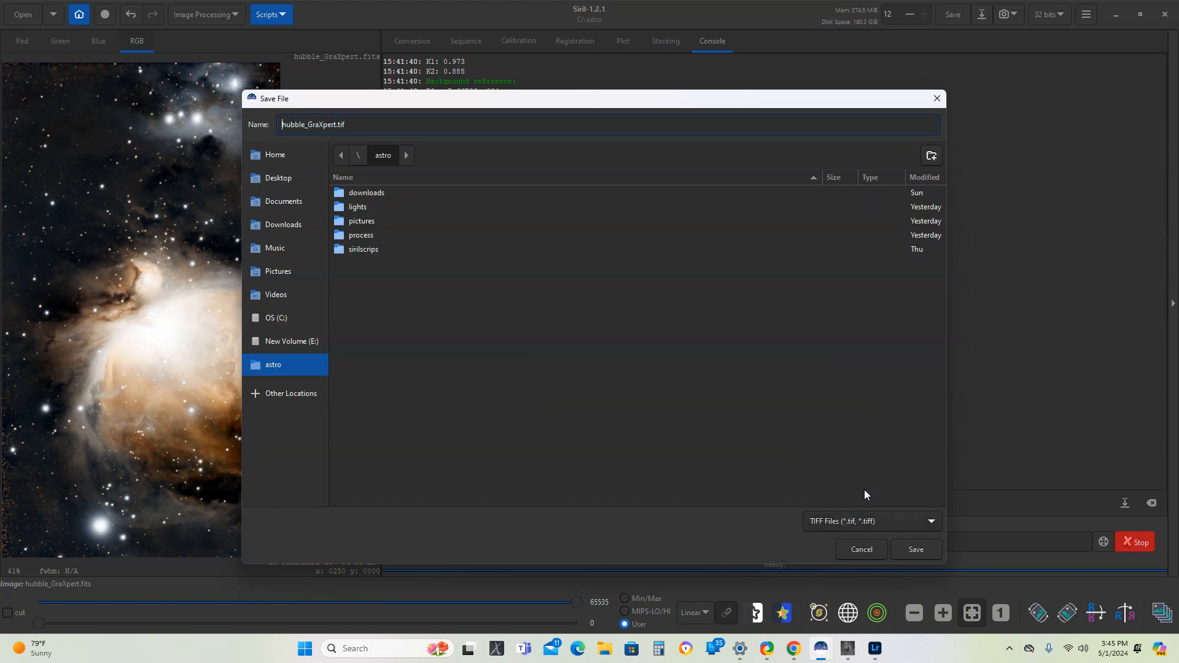
click(912, 550)
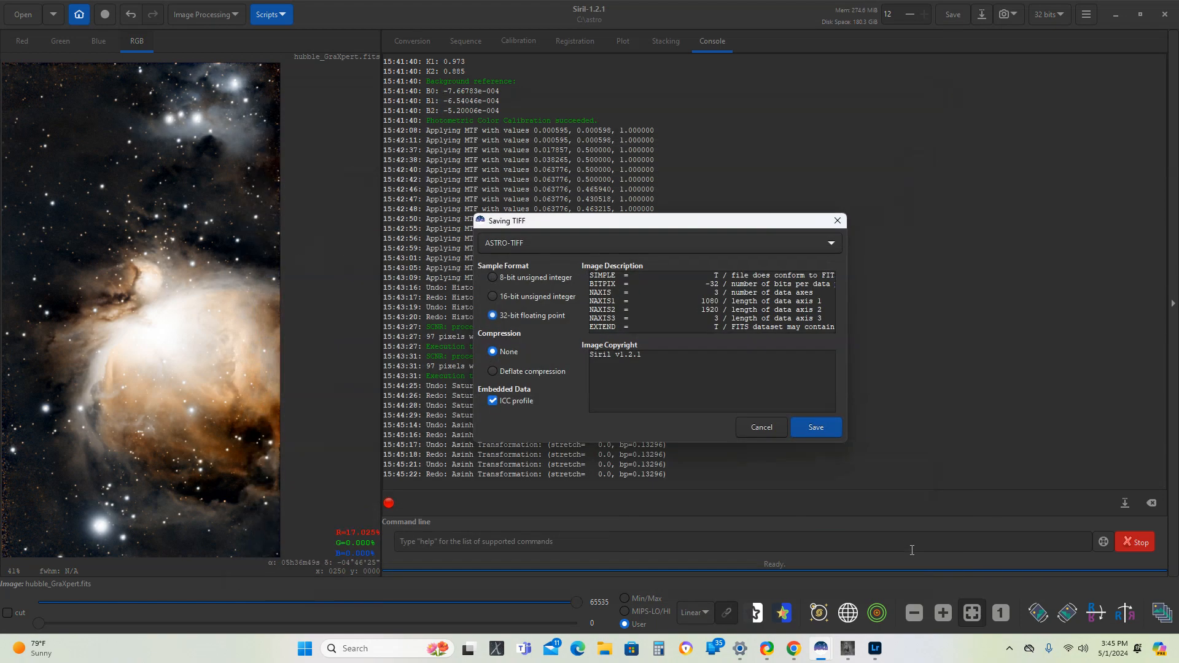
click(826, 428)
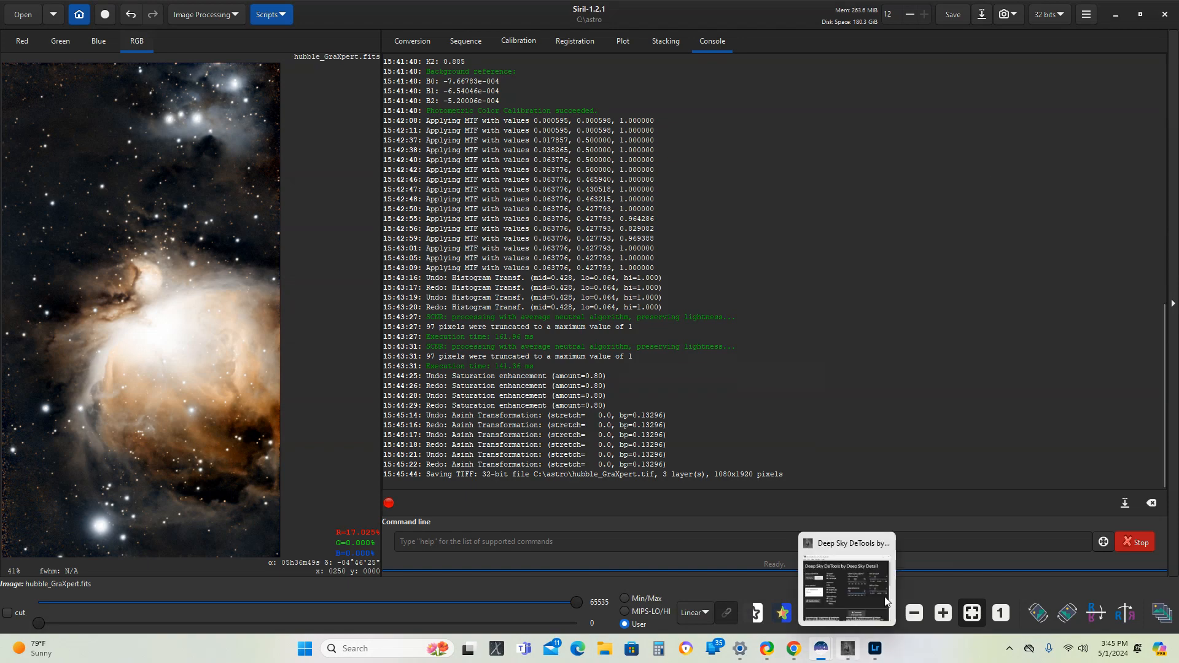
Step: Switch to Deep Sky DeTools in a maximized window, load hubble_GraXpert.tif, and set processing to Full Image
click(1117, 17)
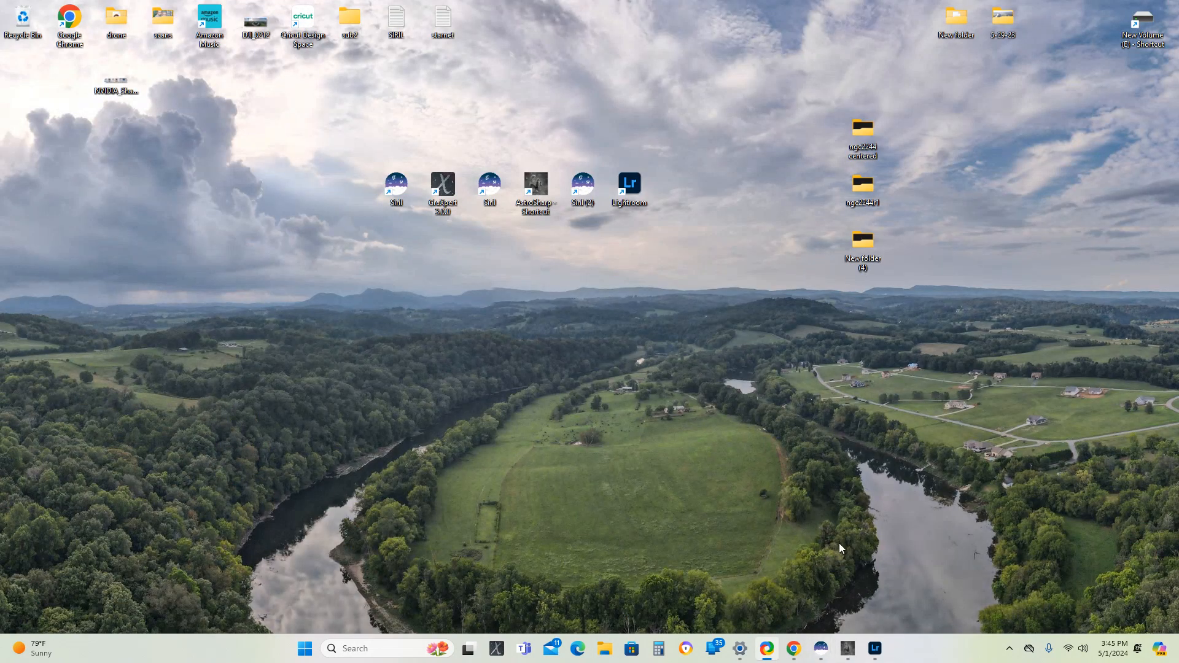
click(848, 649)
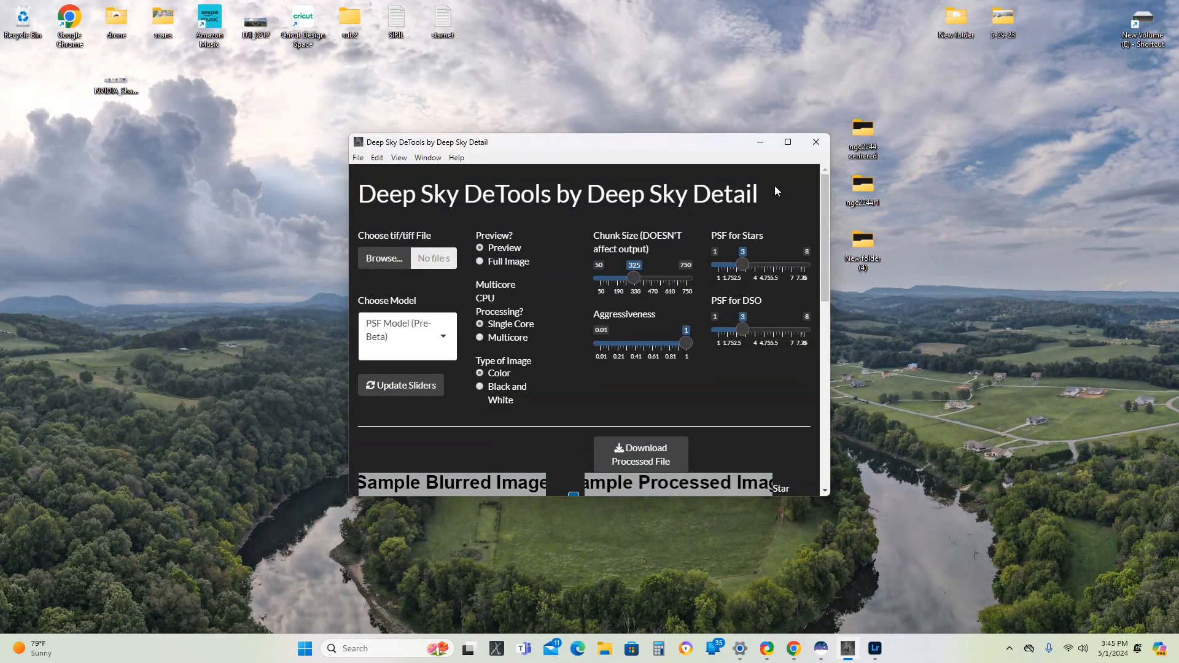
click(785, 148)
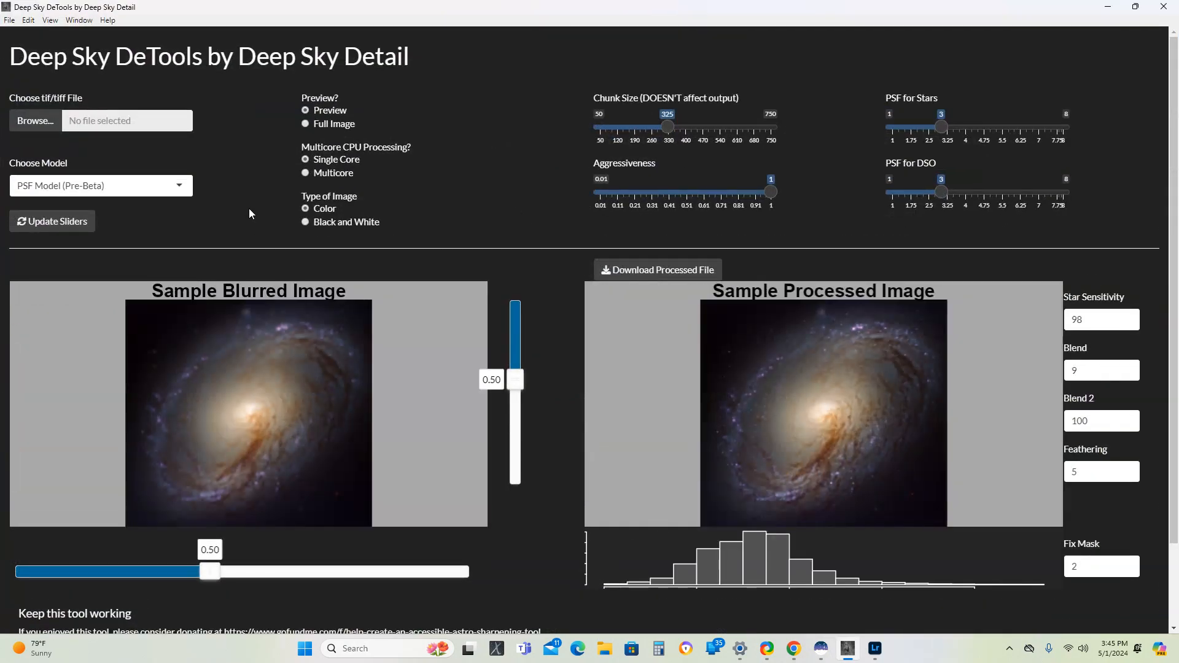
click(40, 123)
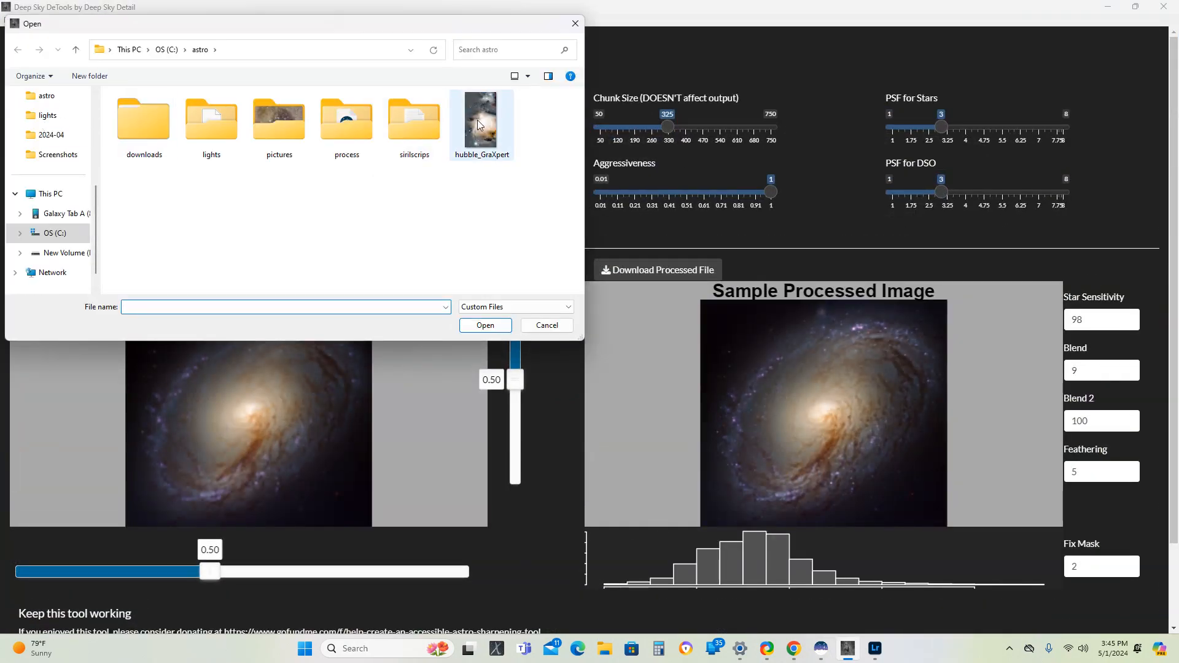
double_click(477, 120)
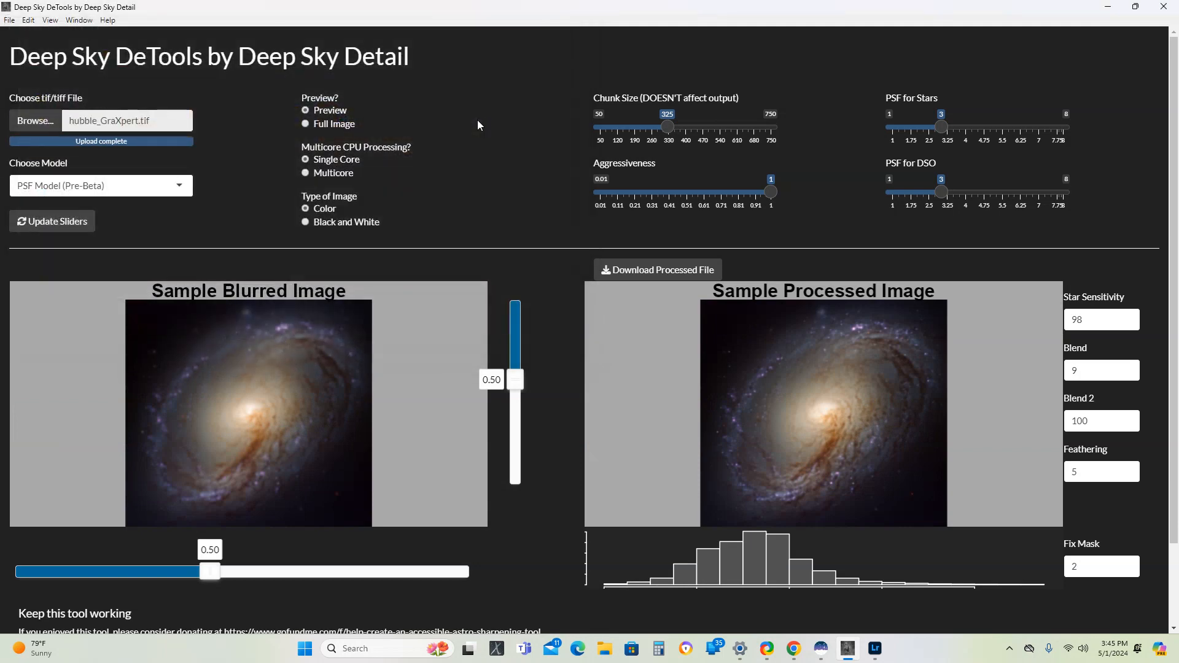
click(305, 123)
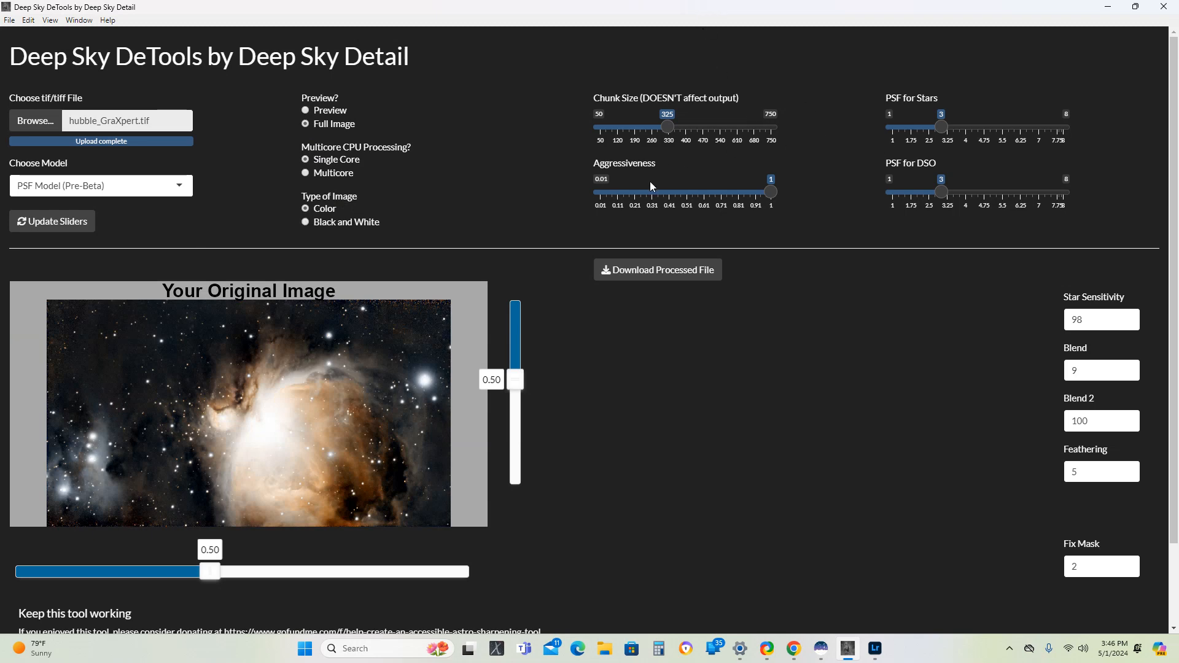
Step: Process the full image with the current PSF Model settings and save it in the astro folder as Processed_2024-05-01
click(71, 222)
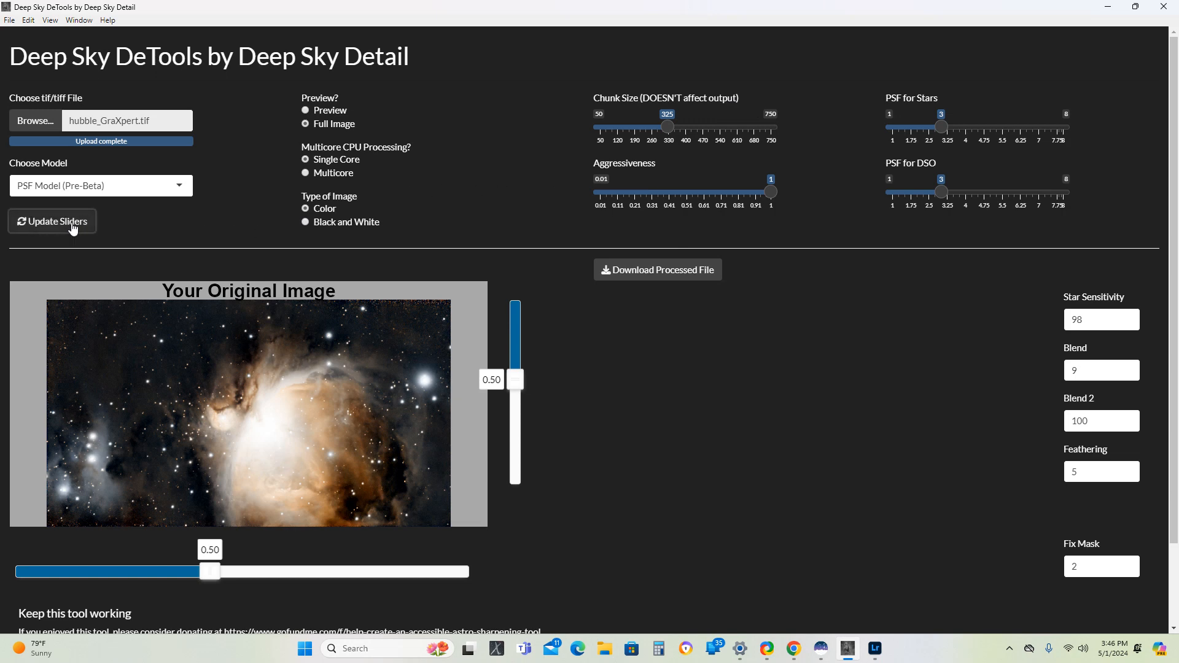
click(661, 276)
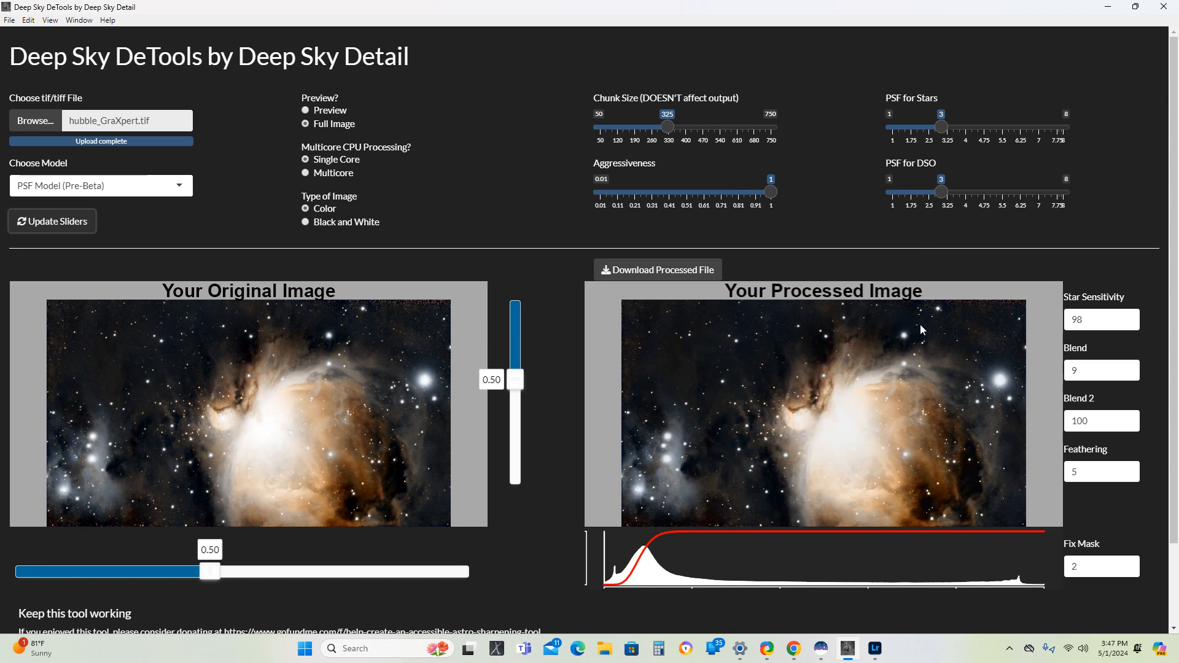
click(664, 274)
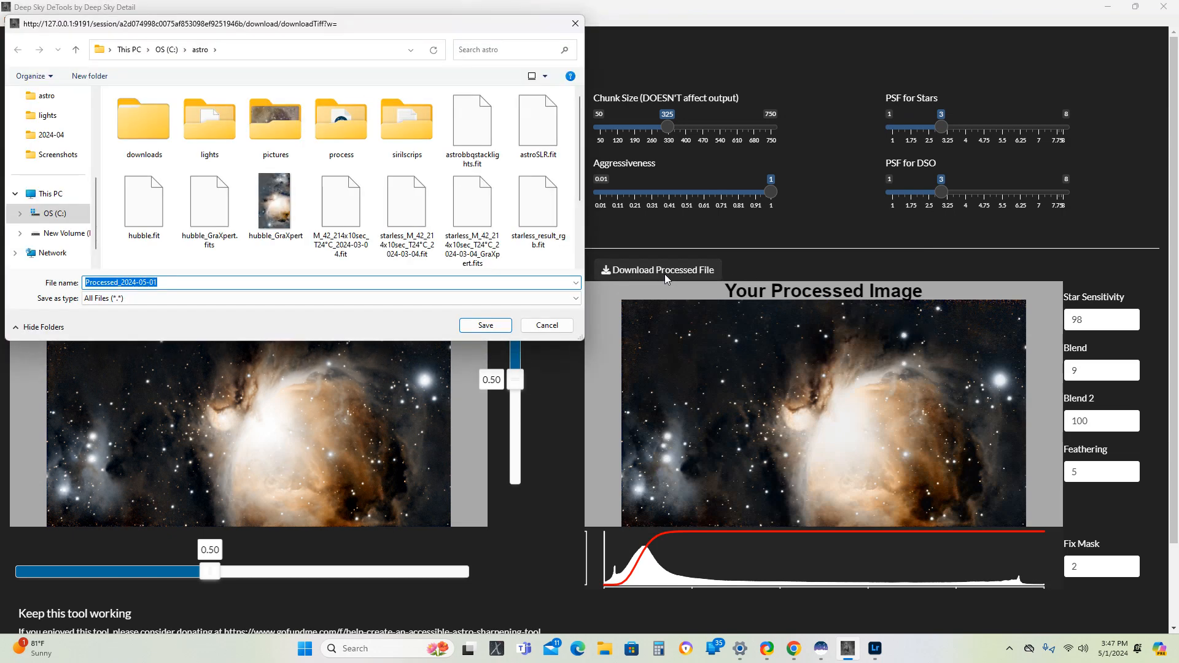
click(476, 324)
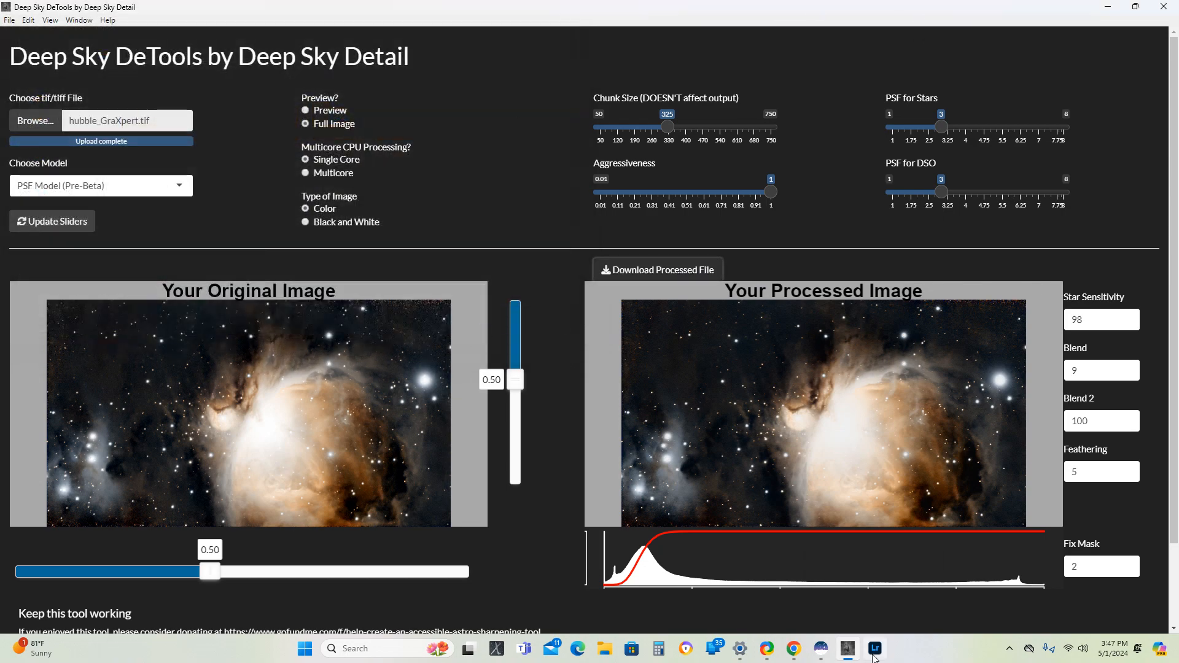
Step: Switch to Siril and open Processed_2024-05-01.tif from the astro folder
mouse_move(819, 651)
click(846, 608)
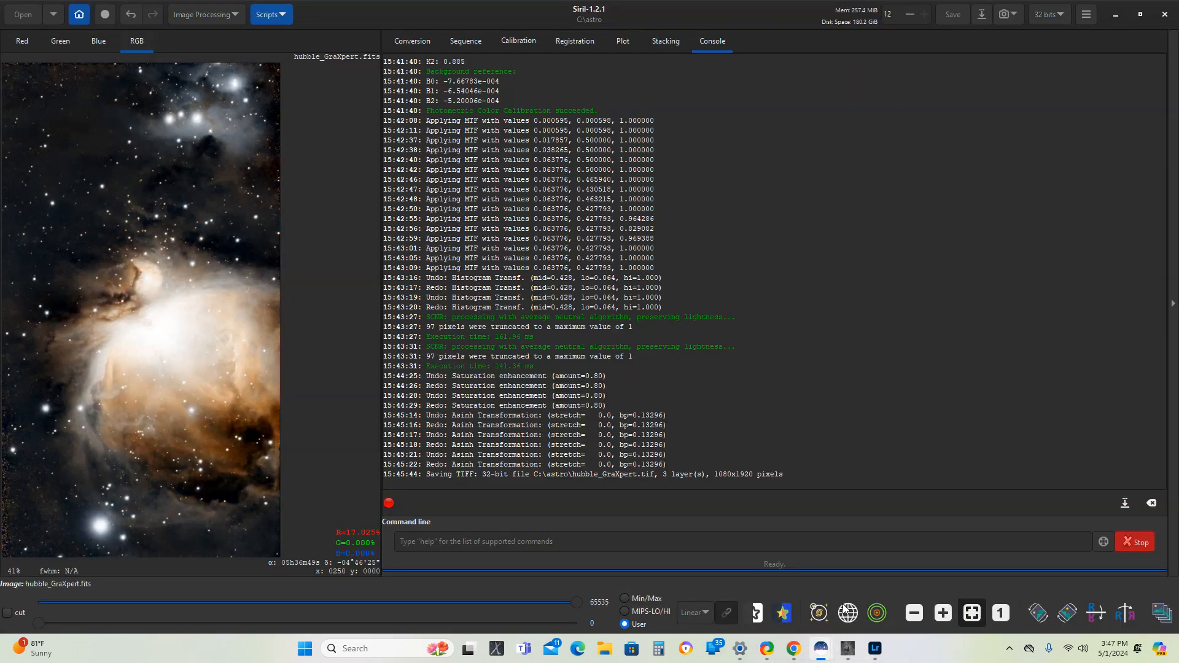
click(26, 16)
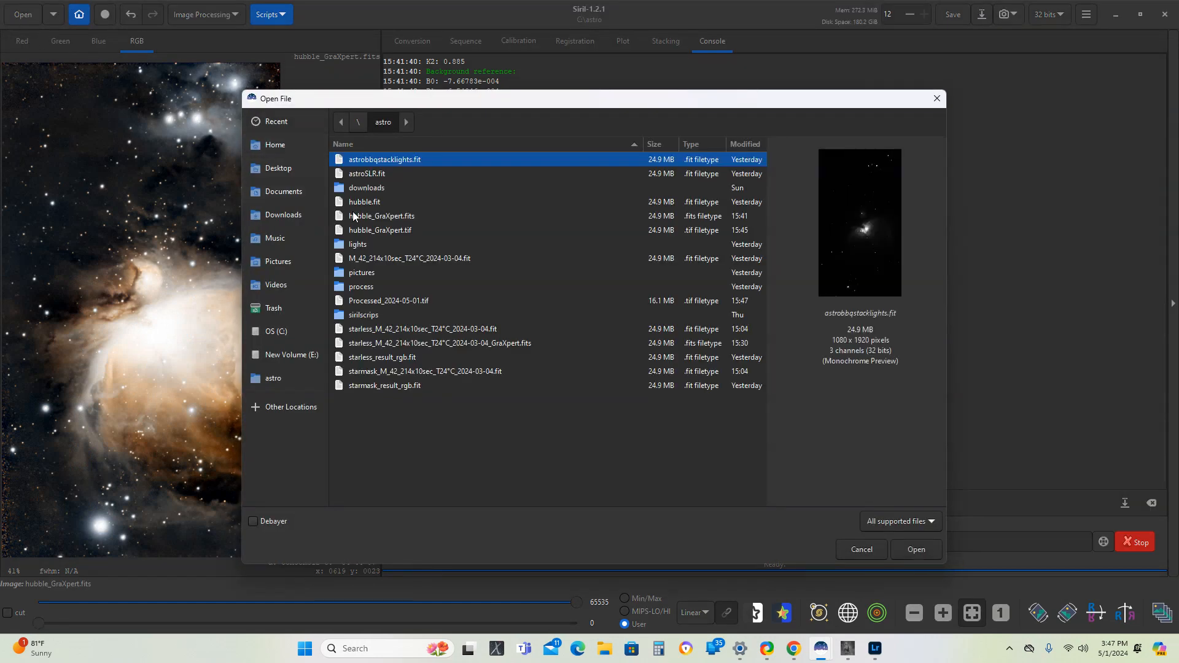
double_click(373, 300)
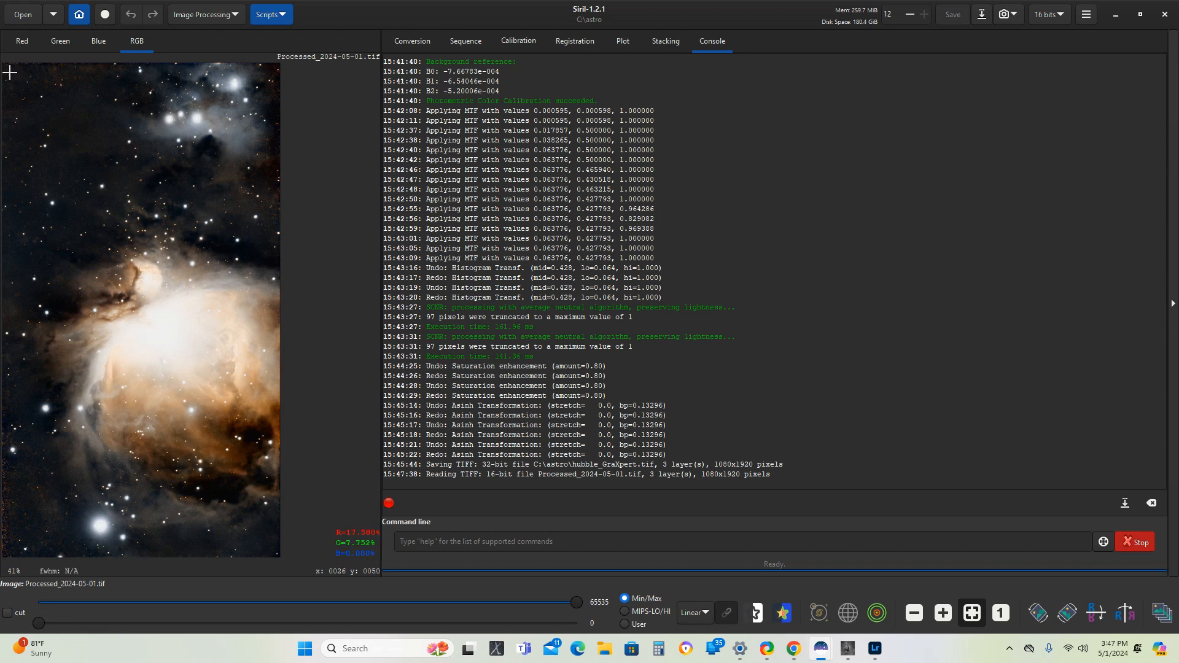
Step: Crop the image to about 1041 by 1877 pixels, trimming its upper and left edges
drag(11, 72, 279, 557)
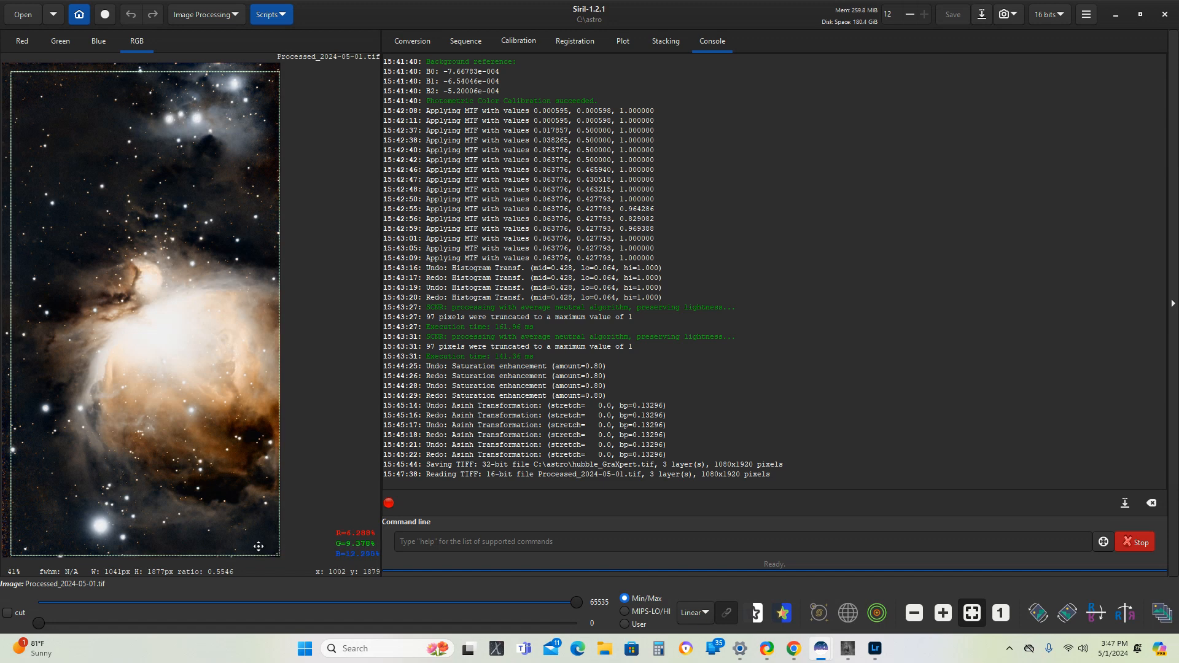
right_click(153, 195)
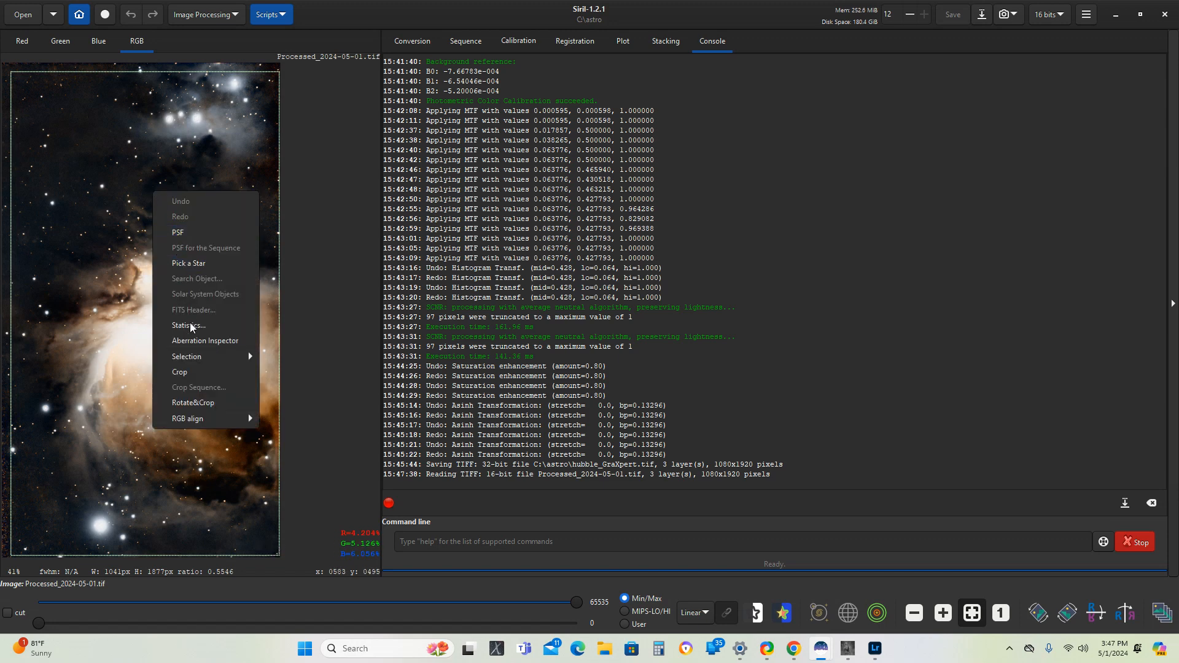
click(193, 373)
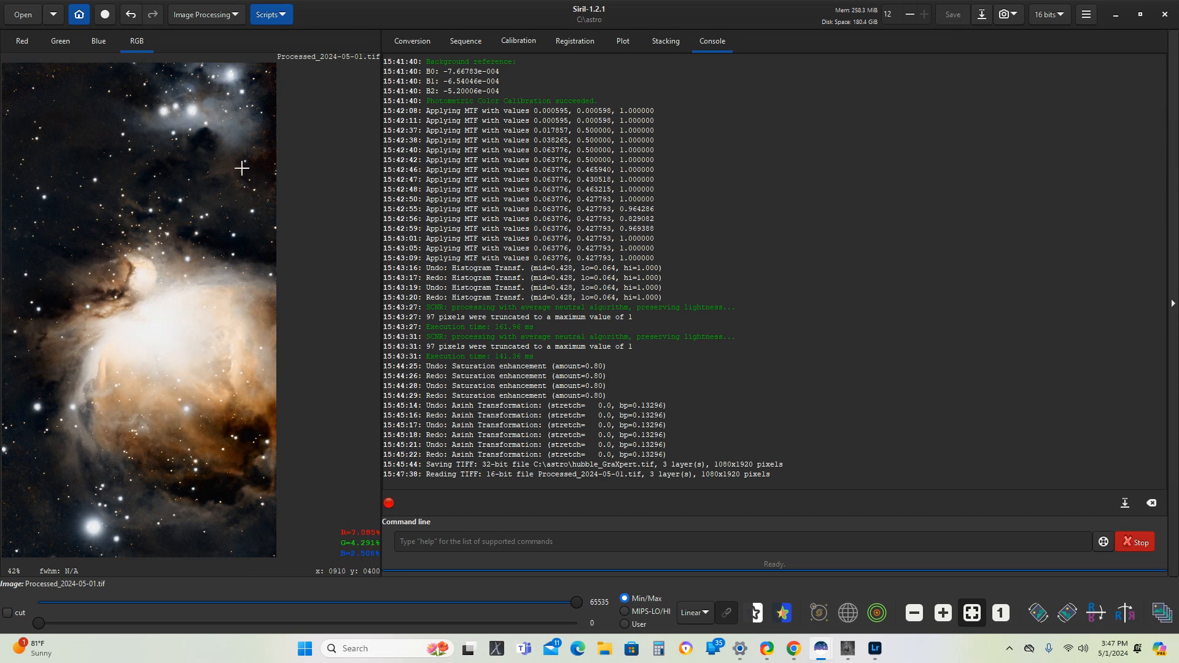
Step: Apply a Histogram Transformation with midtones of about 0.768, and compare the image before and after by undoing and redoing it
click(200, 16)
click(192, 84)
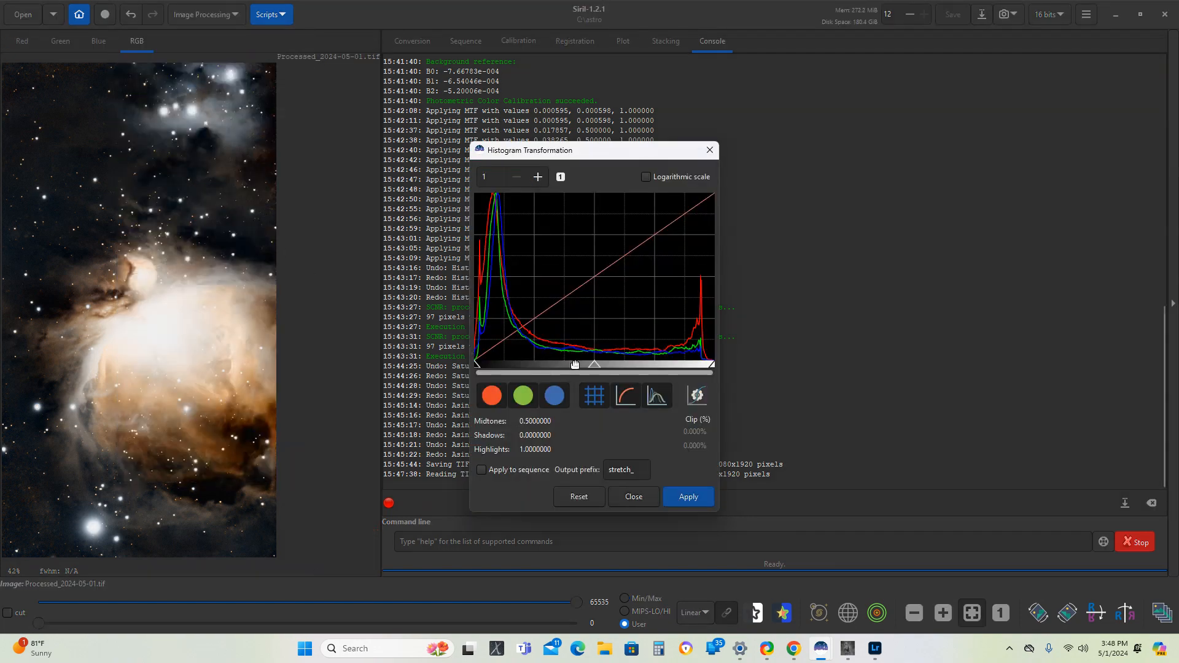
drag(597, 368, 659, 366)
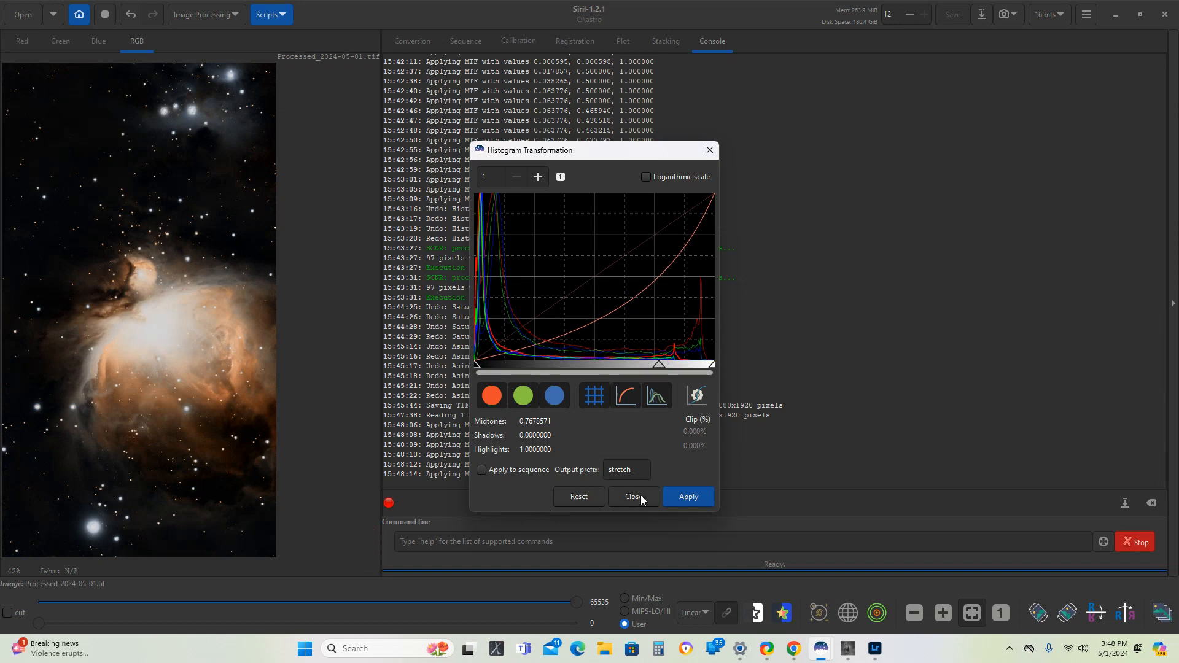
click(682, 498)
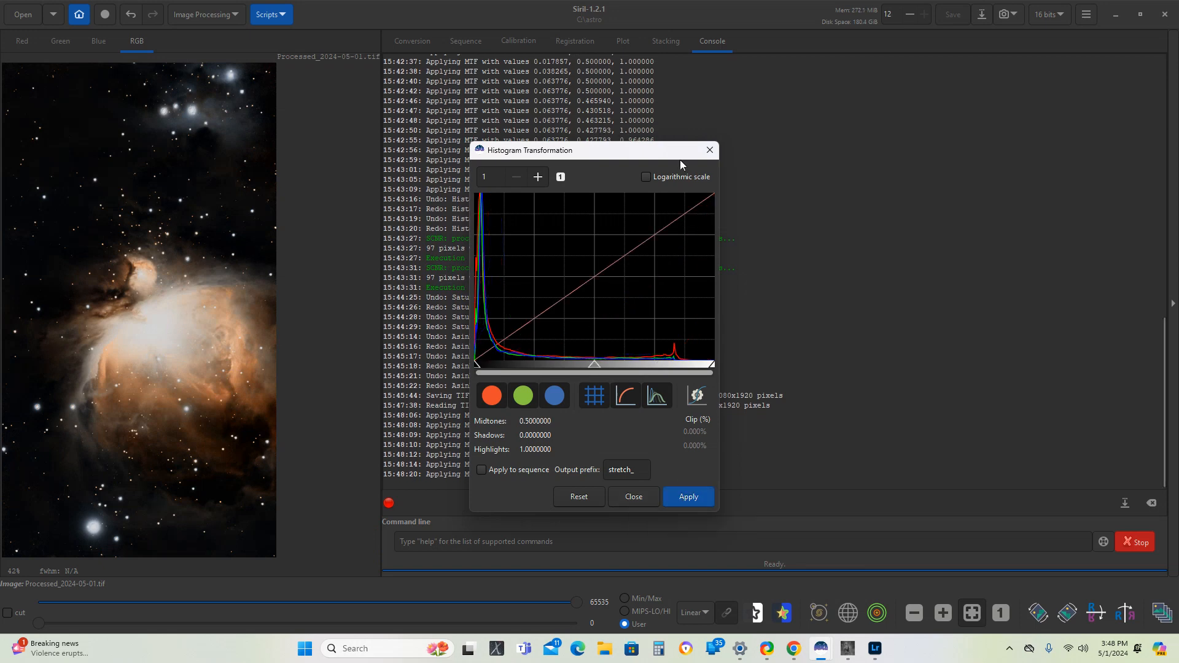
click(632, 497)
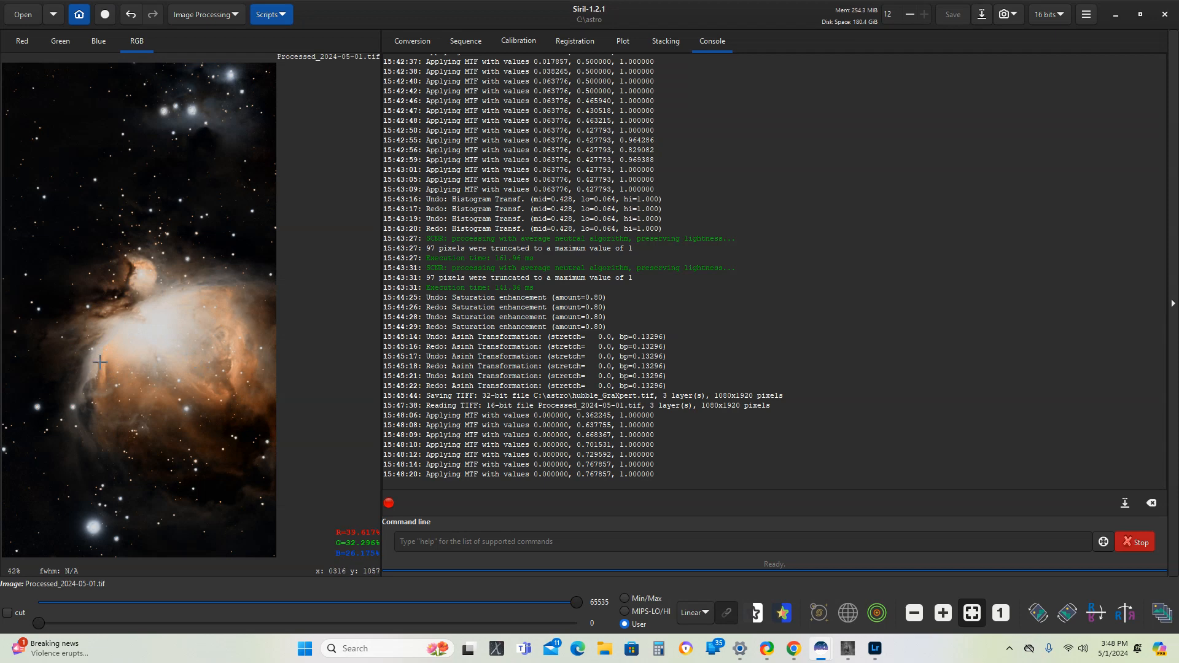
click(131, 15)
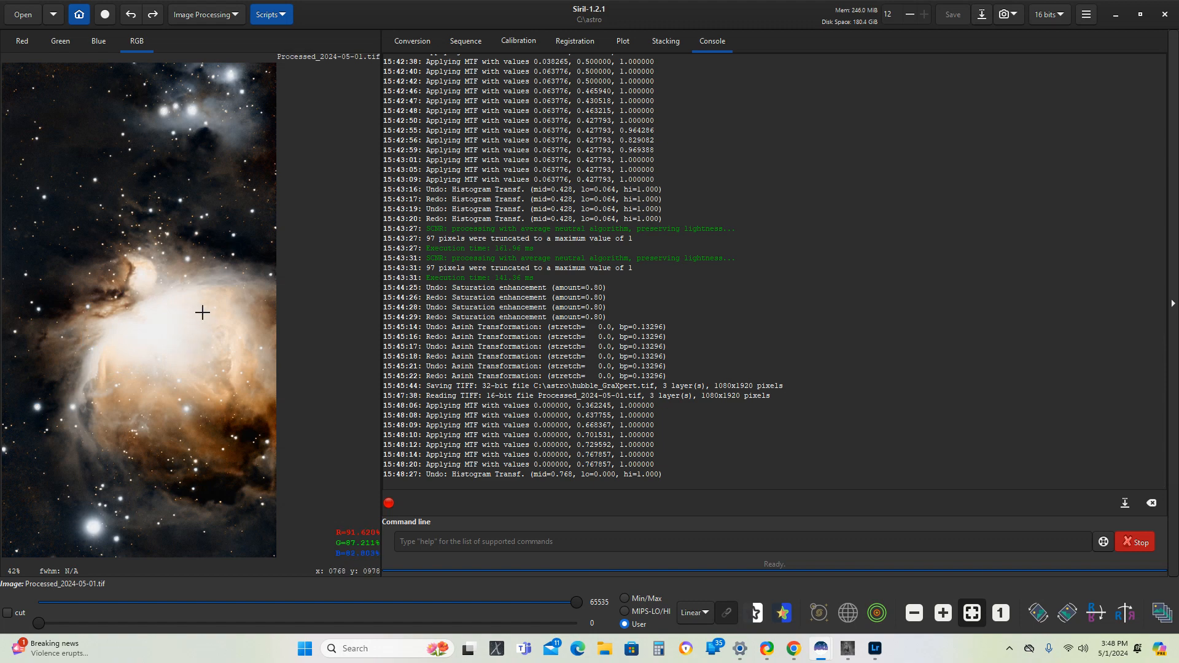
click(154, 16)
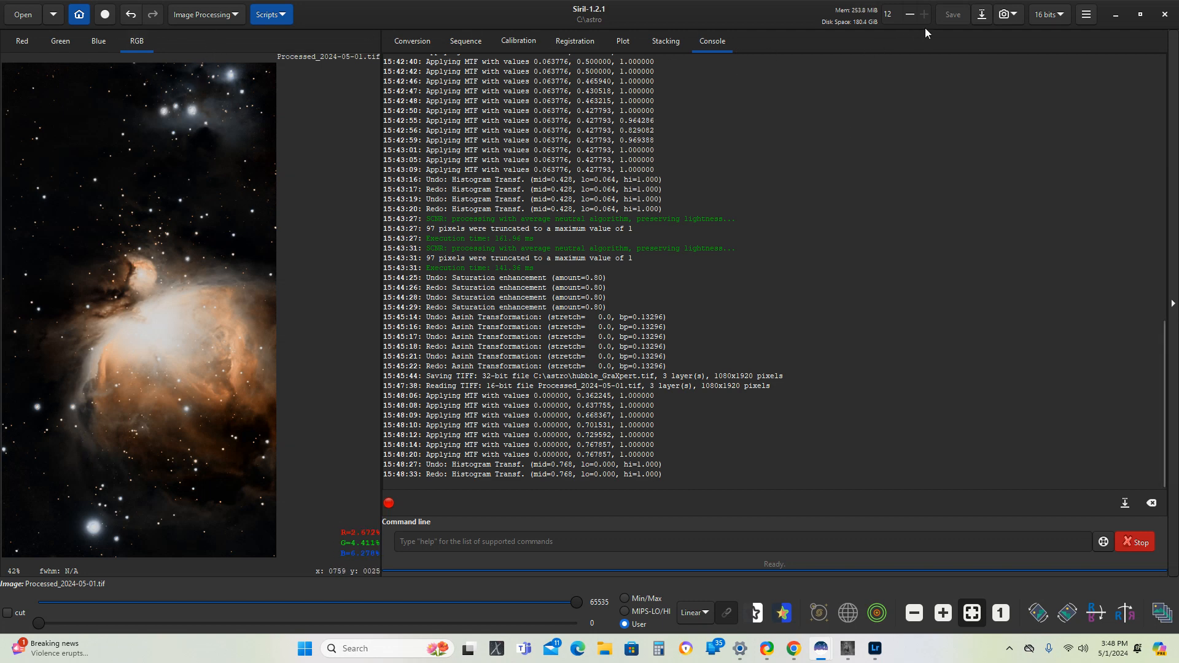
Step: Save the image in the astro folder as a 16-bit TIFF, replacing the existing Processed_2024-05-01.tif
click(982, 15)
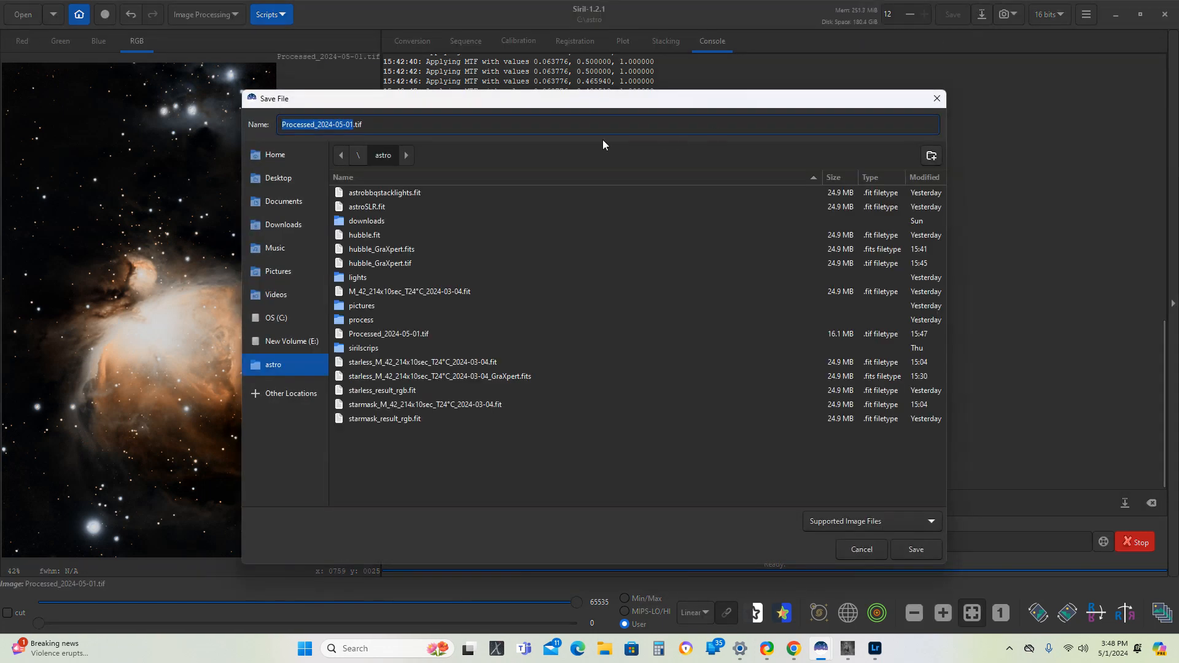
click(913, 554)
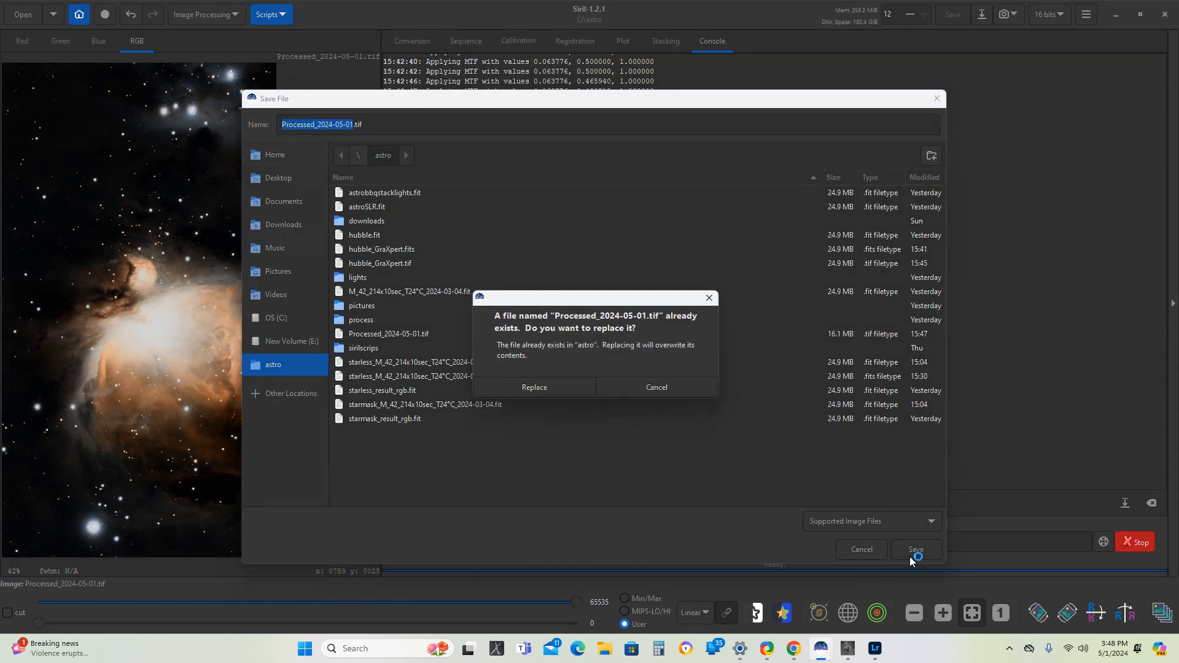
click(557, 386)
click(748, 423)
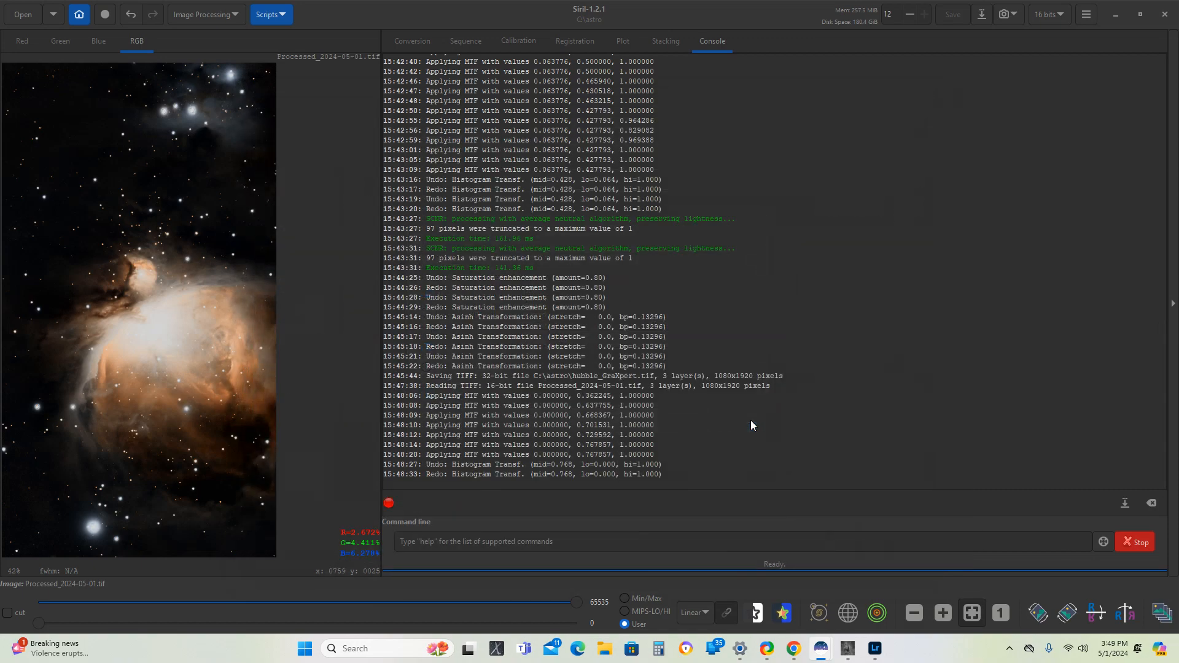
Step: Switch to Lightroom and import the Processed_2024-05-01.tif photo from the astro folder without adding it to an album
click(876, 649)
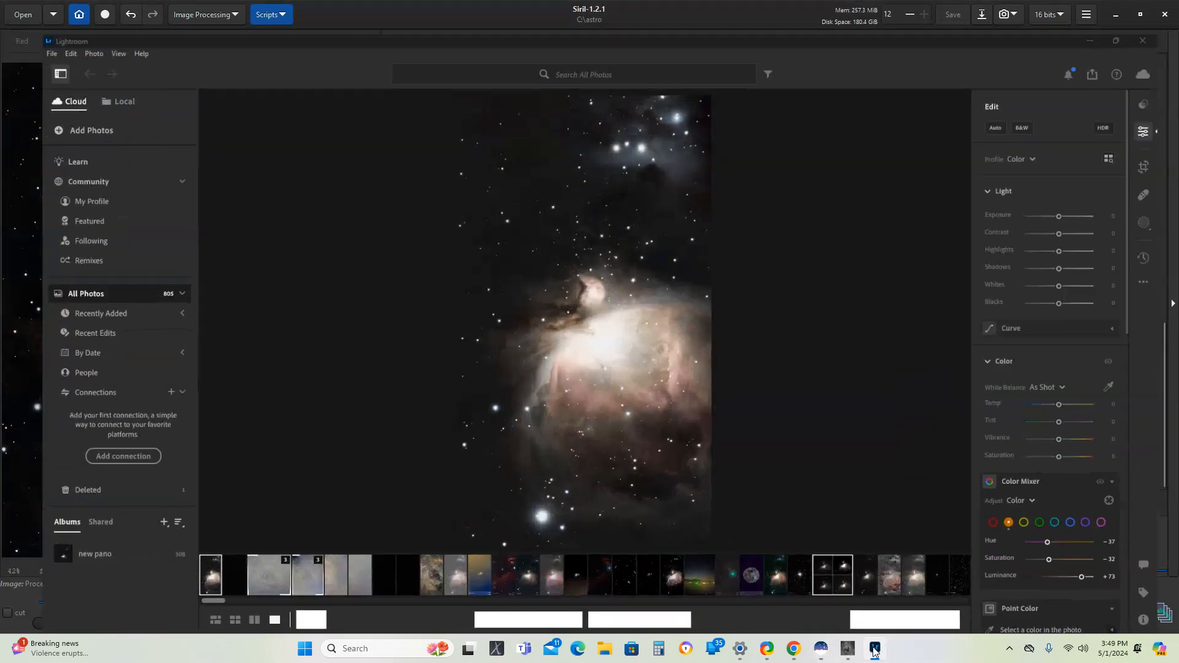
click(875, 651)
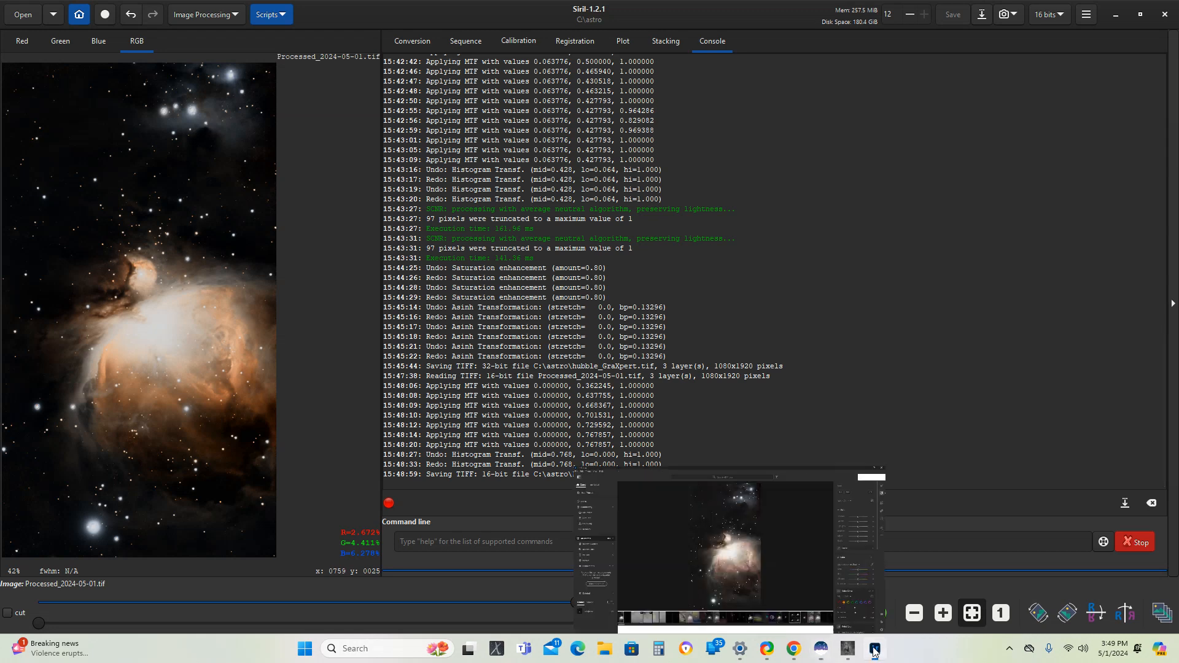
click(875, 650)
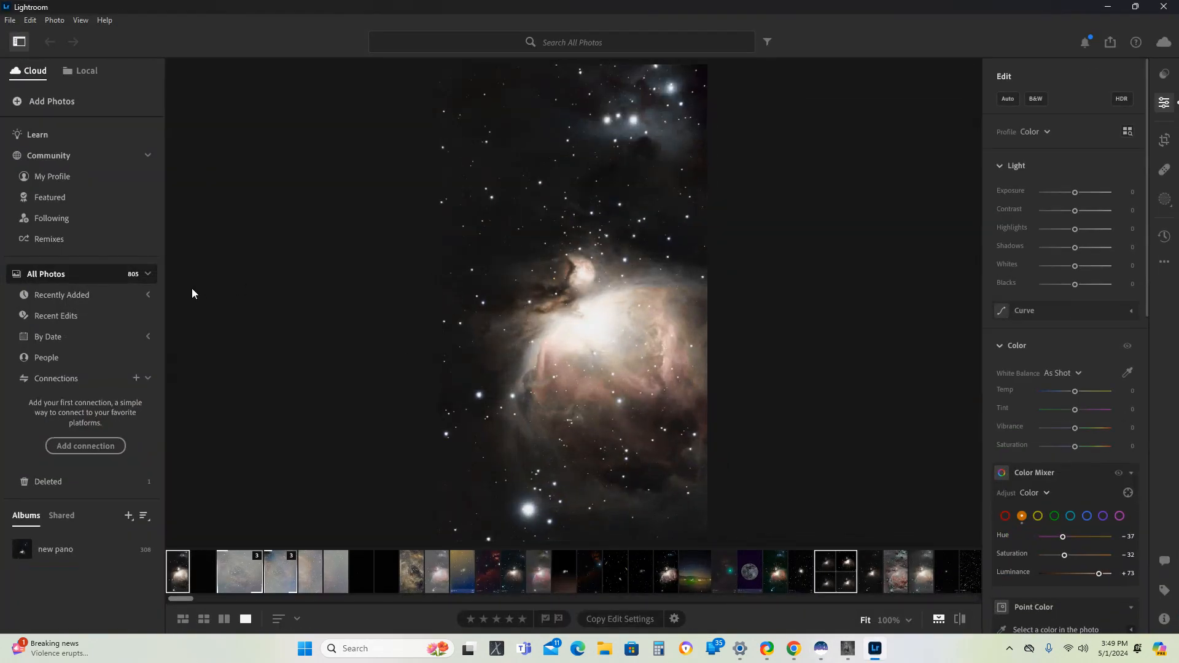
click(10, 20)
mouse_move(20, 23)
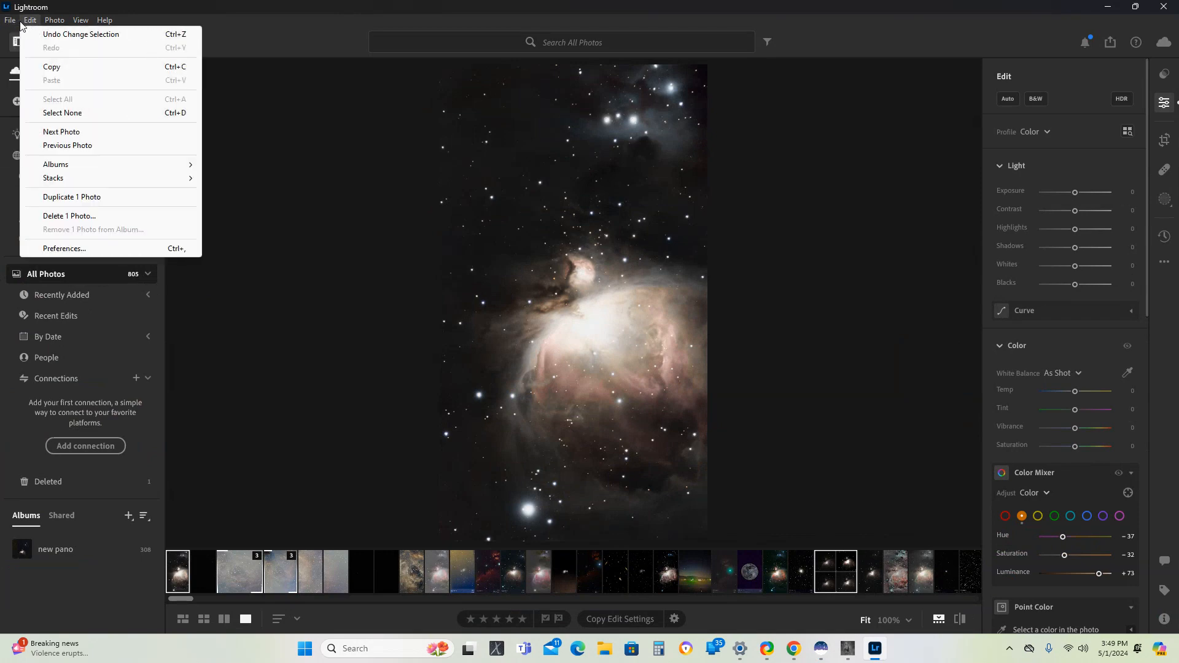
click(29, 34)
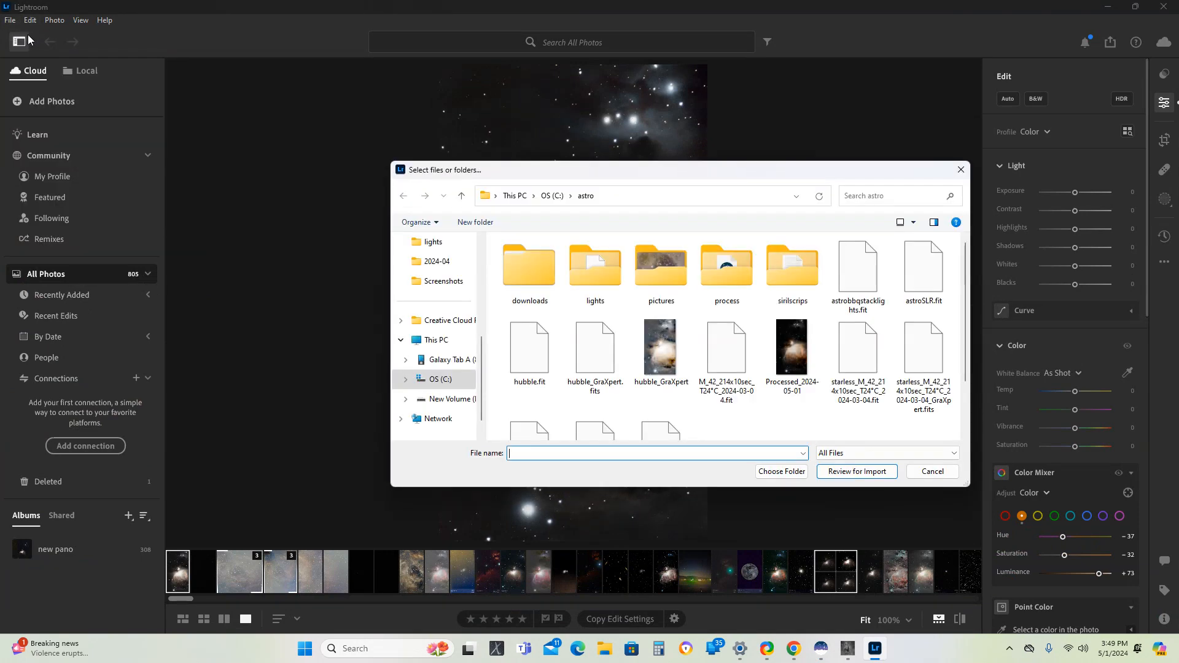
scroll(430, 386, up, 3)
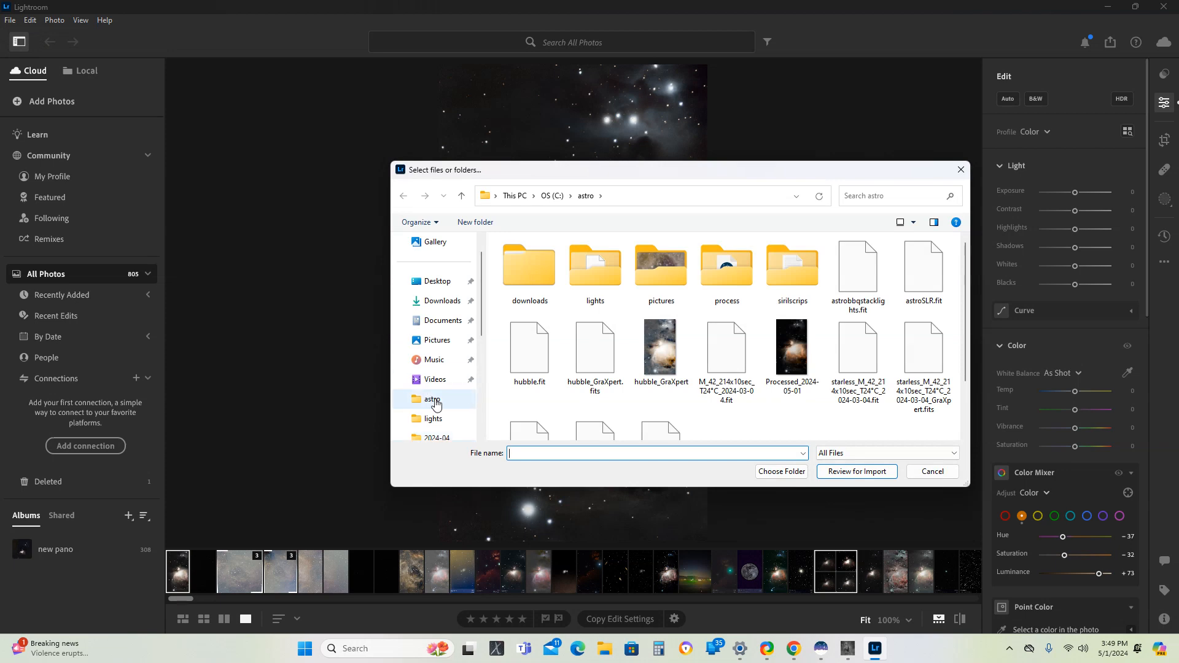
click(435, 402)
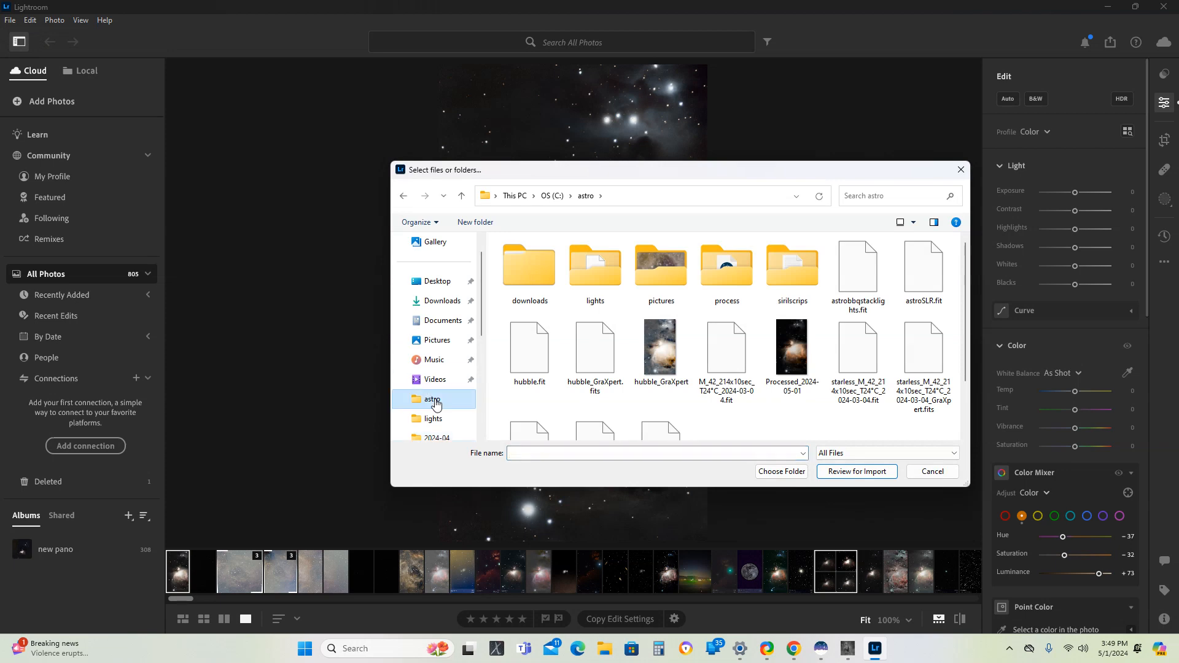
scroll(572, 365, down, 1)
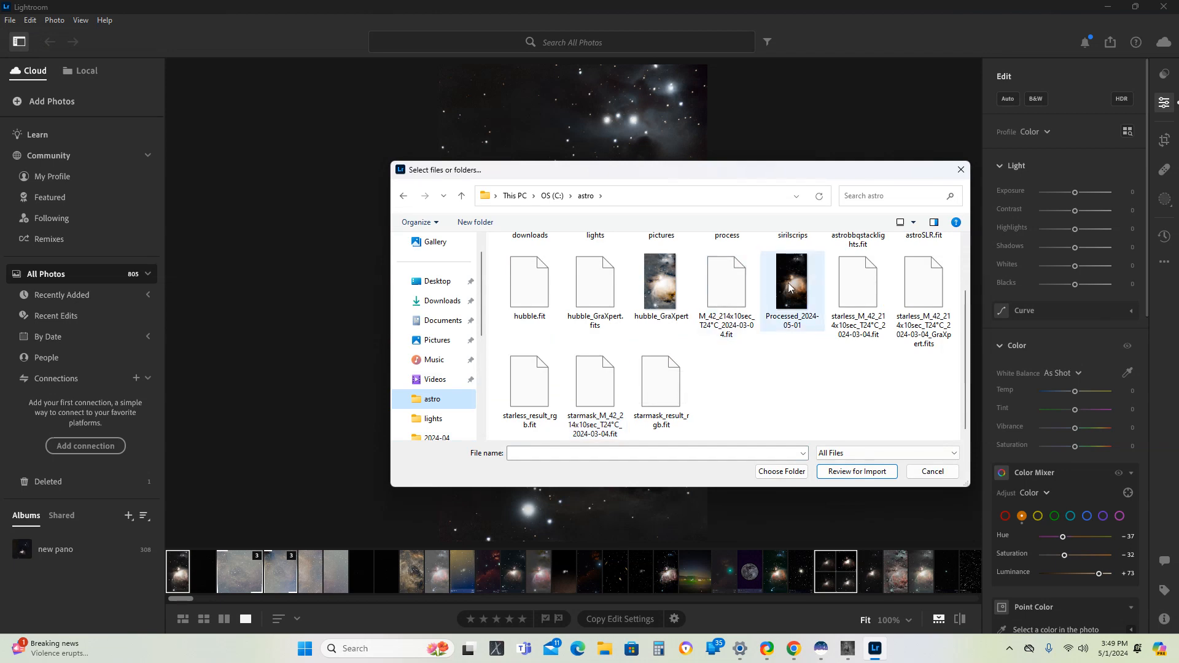
double_click(788, 283)
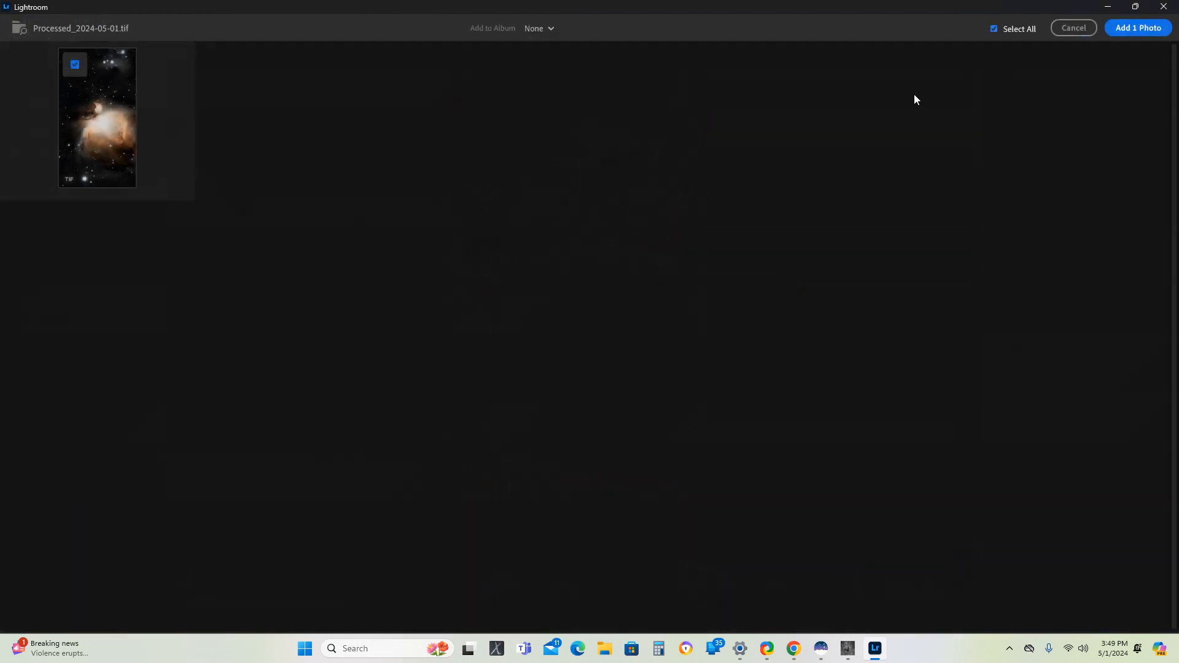
click(1122, 31)
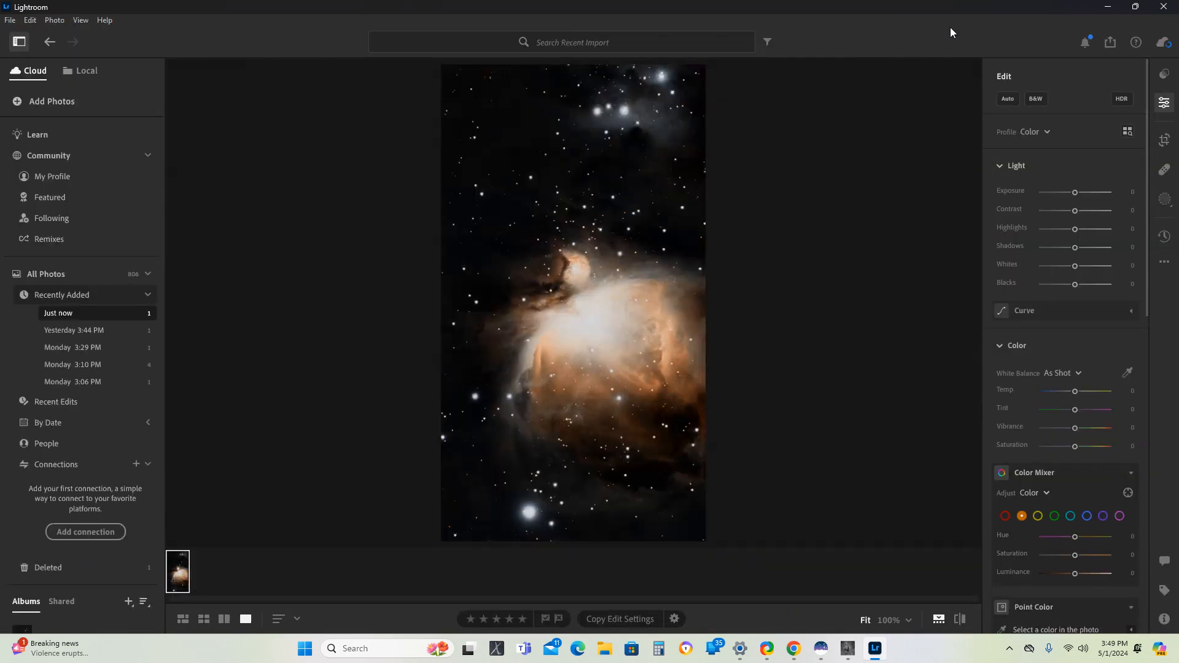
Step: Adjust the photo's light with Contrast -24, Highlights -52, Whites +17 and Blacks +39
scroll(1061, 366, down, 1)
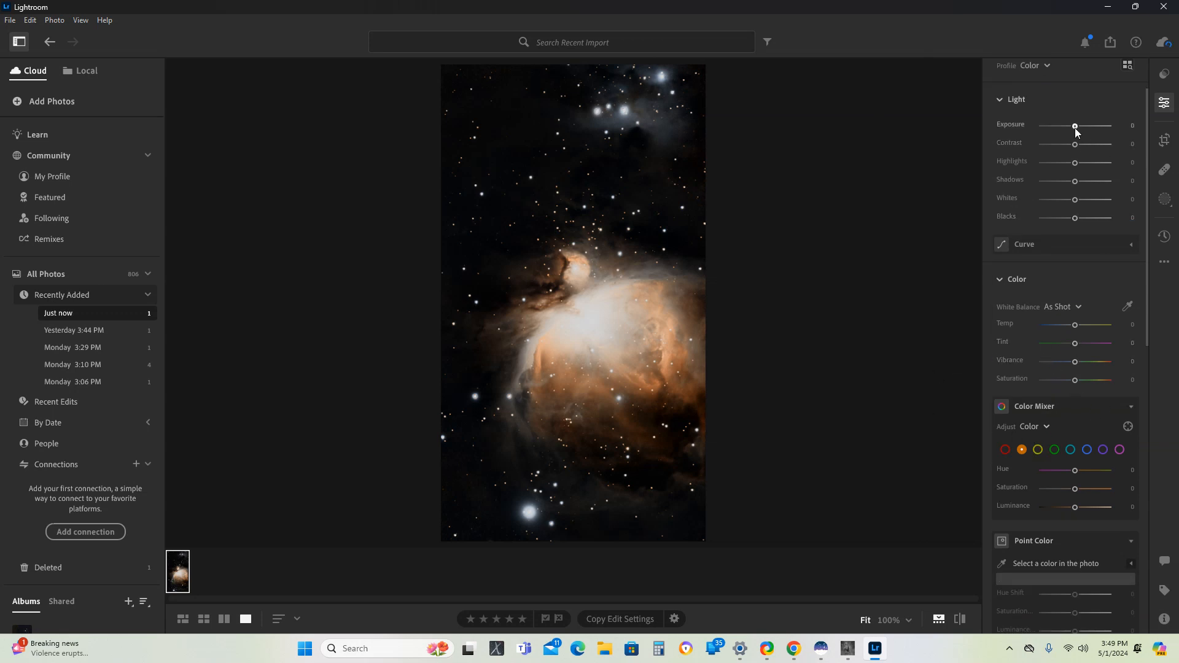
mouse_move(1075, 126)
mouse_down()
mouse_move(1122, 125)
mouse_move(1035, 127)
mouse_move(1099, 143)
mouse_move(1021, 144)
mouse_move(1068, 146)
mouse_up()
drag(1074, 160, 1056, 180)
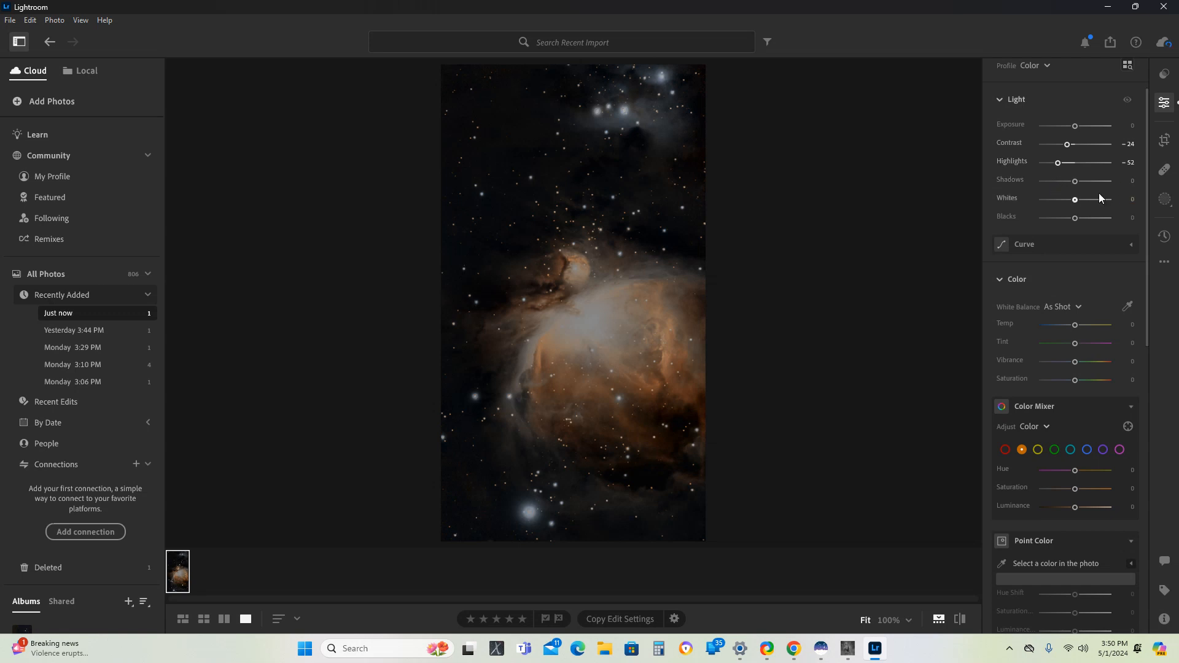
drag(1073, 200, 1088, 223)
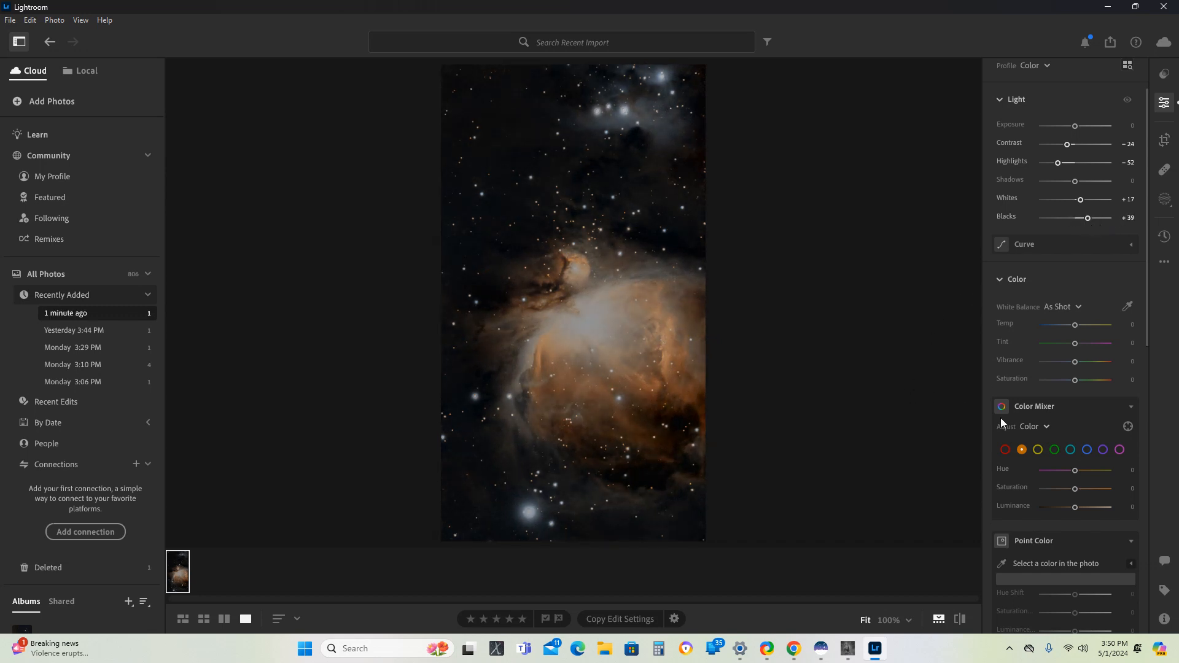
Step: Adjust the orange tones in the Color Mixer to Hue -64, Saturation -13 and Luminance -11
scroll(1001, 419, down, 1)
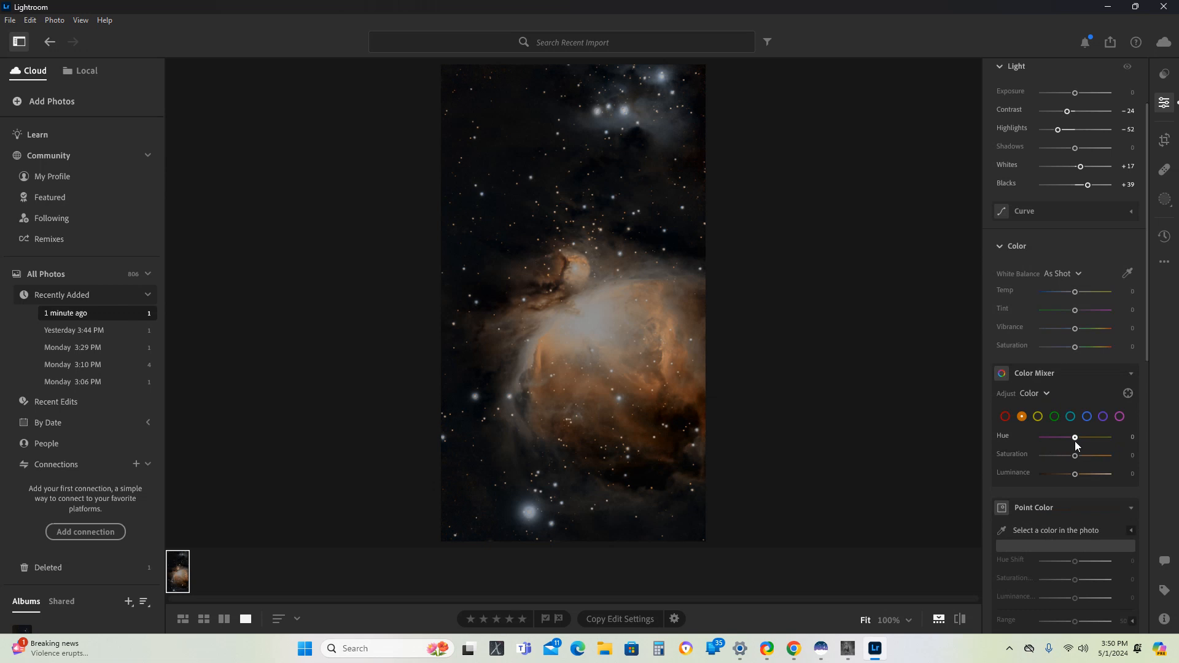
drag(1075, 437, 1046, 445)
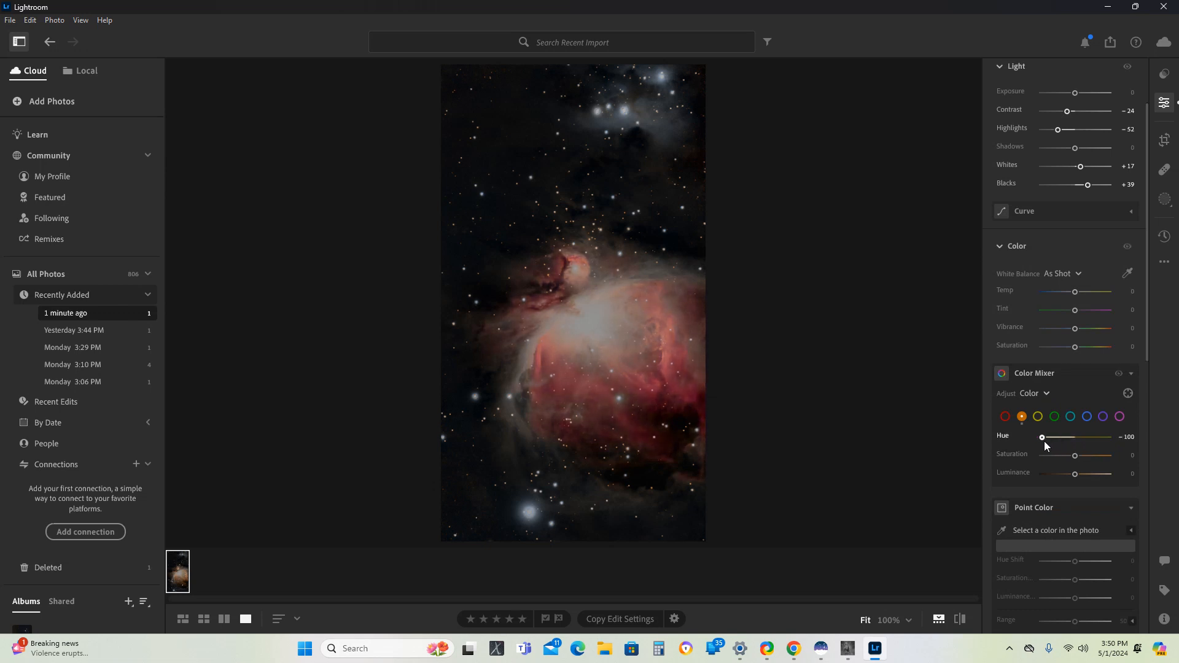
mouse_move(1044, 441)
mouse_down()
mouse_move(1129, 437)
mouse_move(1053, 443)
mouse_up()
mouse_move(1074, 455)
mouse_down()
mouse_move(1103, 462)
mouse_move(1071, 470)
mouse_up()
right_click(1074, 455)
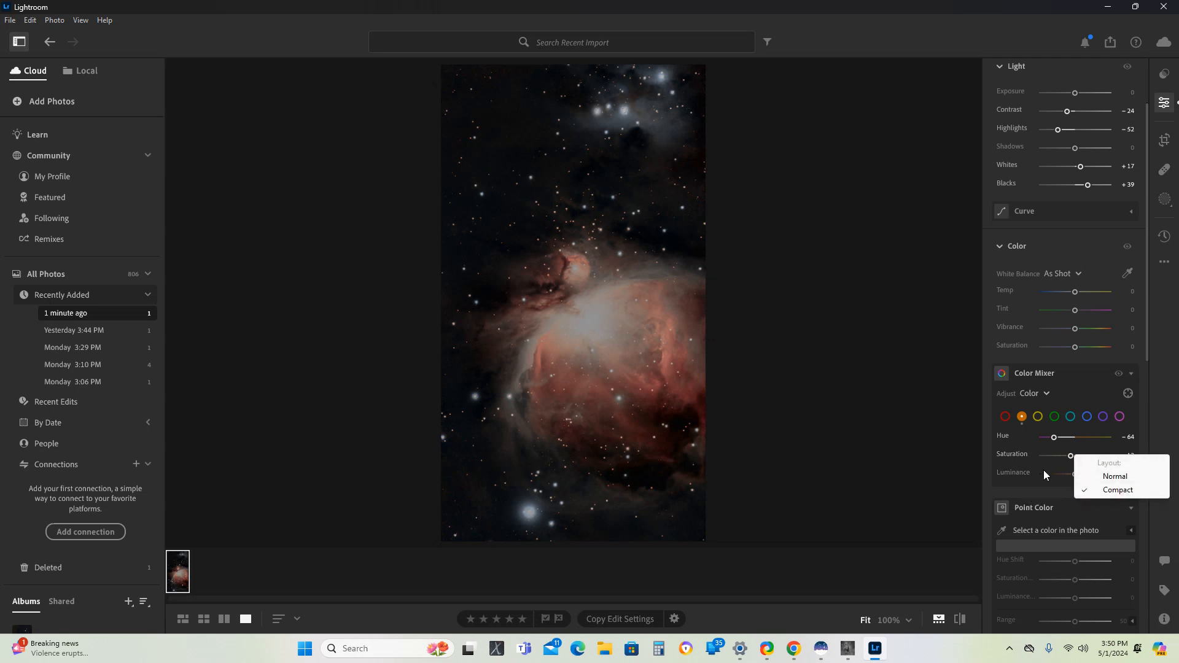
click(1045, 470)
mouse_move(1076, 474)
mouse_down()
mouse_move(1107, 482)
mouse_move(1058, 484)
mouse_move(1084, 483)
mouse_move(1072, 489)
mouse_up()
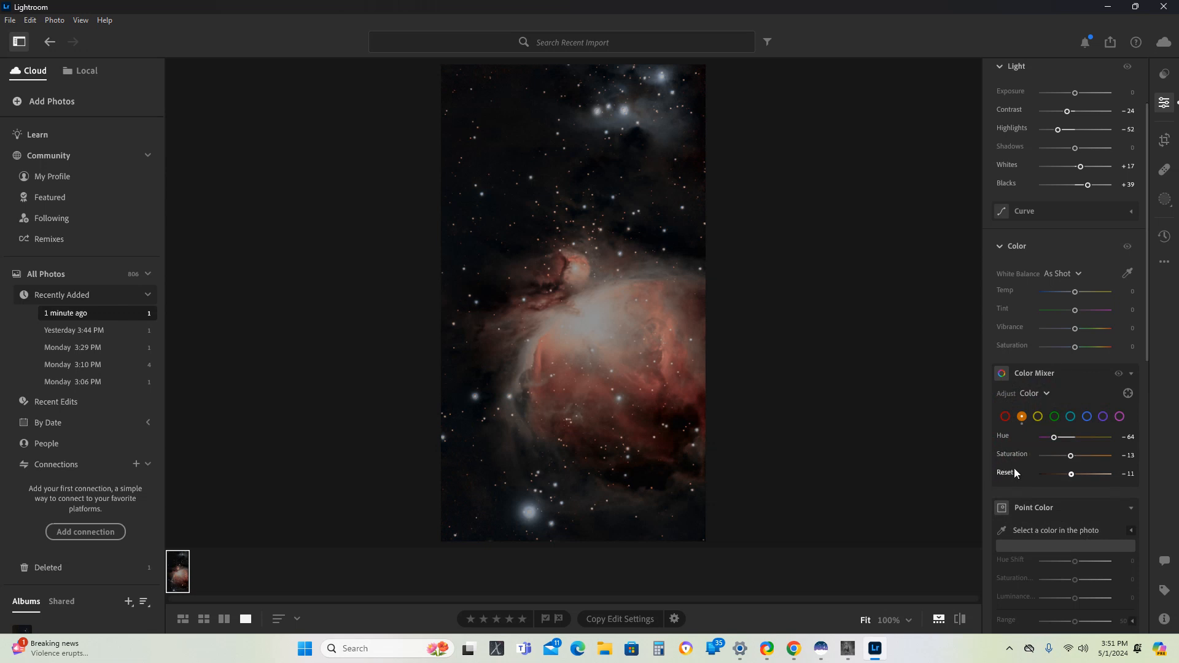
Step: Adjust the blue tones in the Color Mixer to Hue -47, Saturation -37 and Luminance +17
click(1086, 417)
drag(1069, 436, 1021, 437)
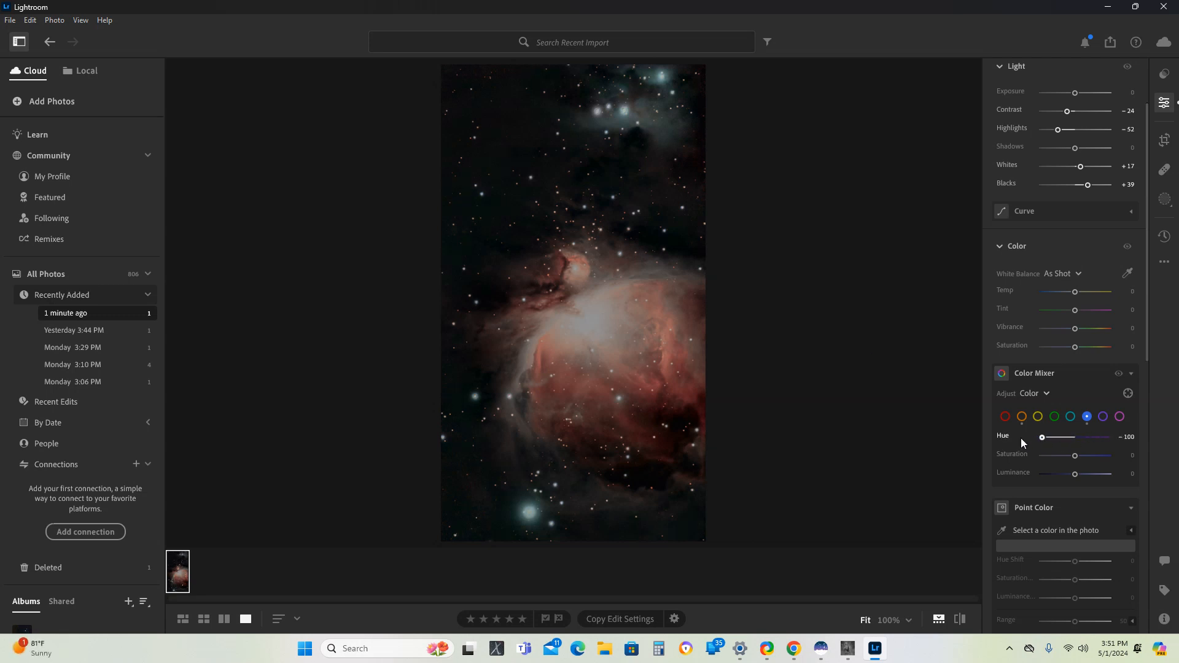
drag(1038, 438, 1081, 448)
scroll(1029, 473, down, 3)
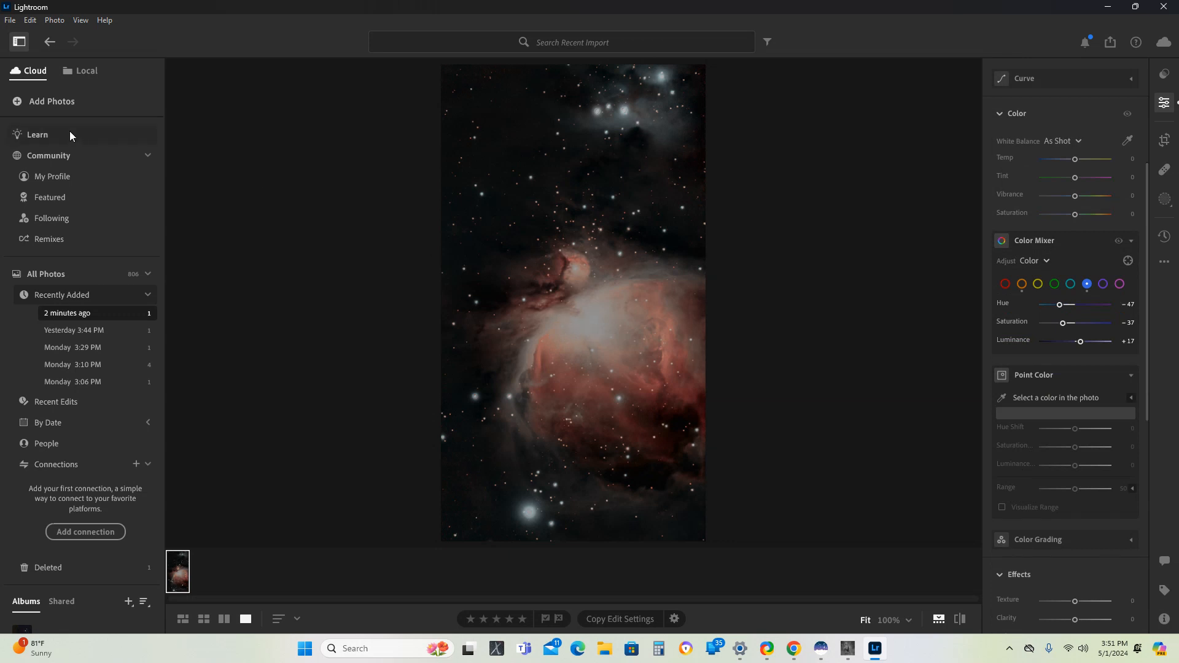
Step: Export the photo as a full-size JPG at 100% quality with the watermark into the Pictures folder
click(13, 23)
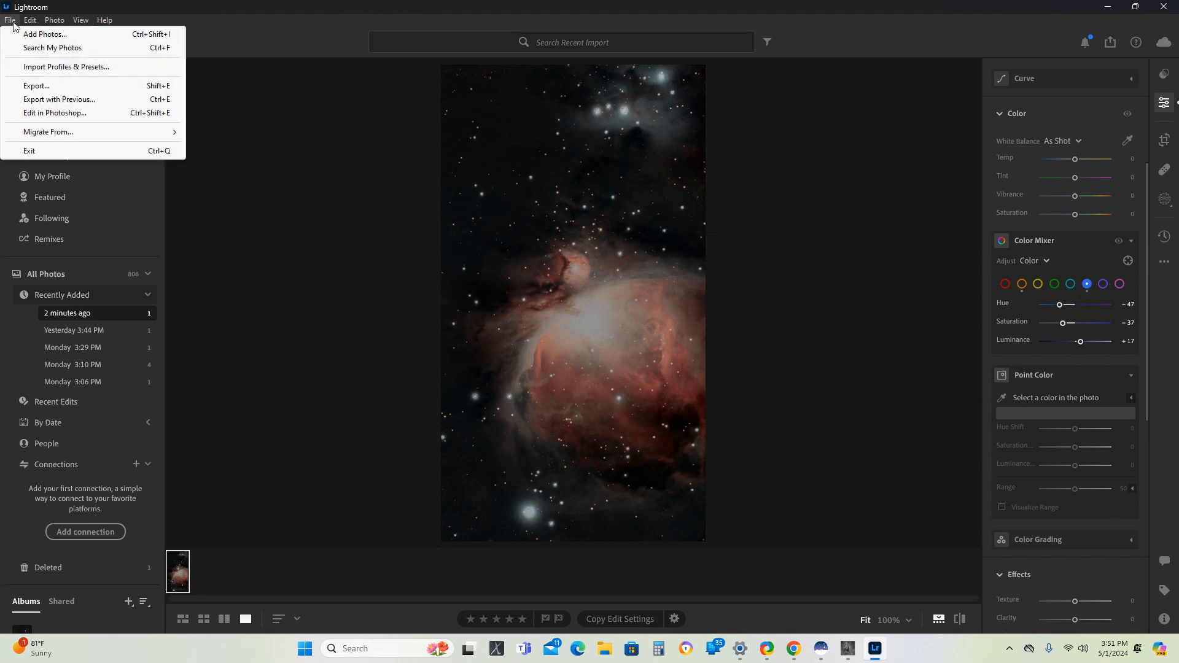
click(35, 86)
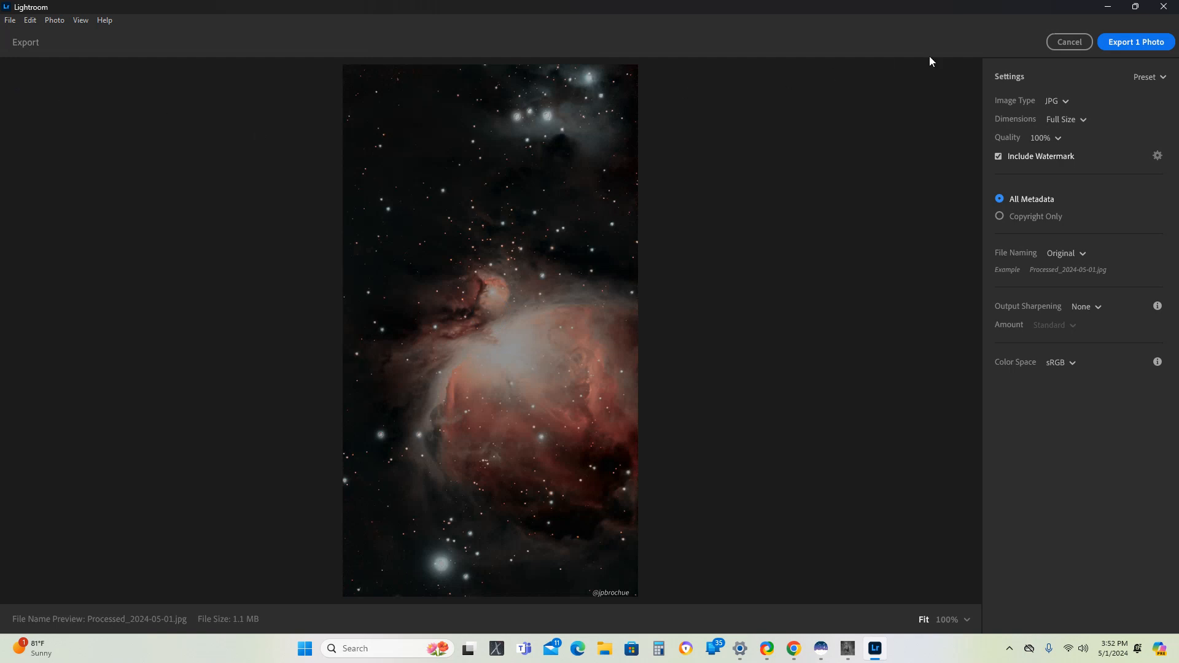
click(1146, 43)
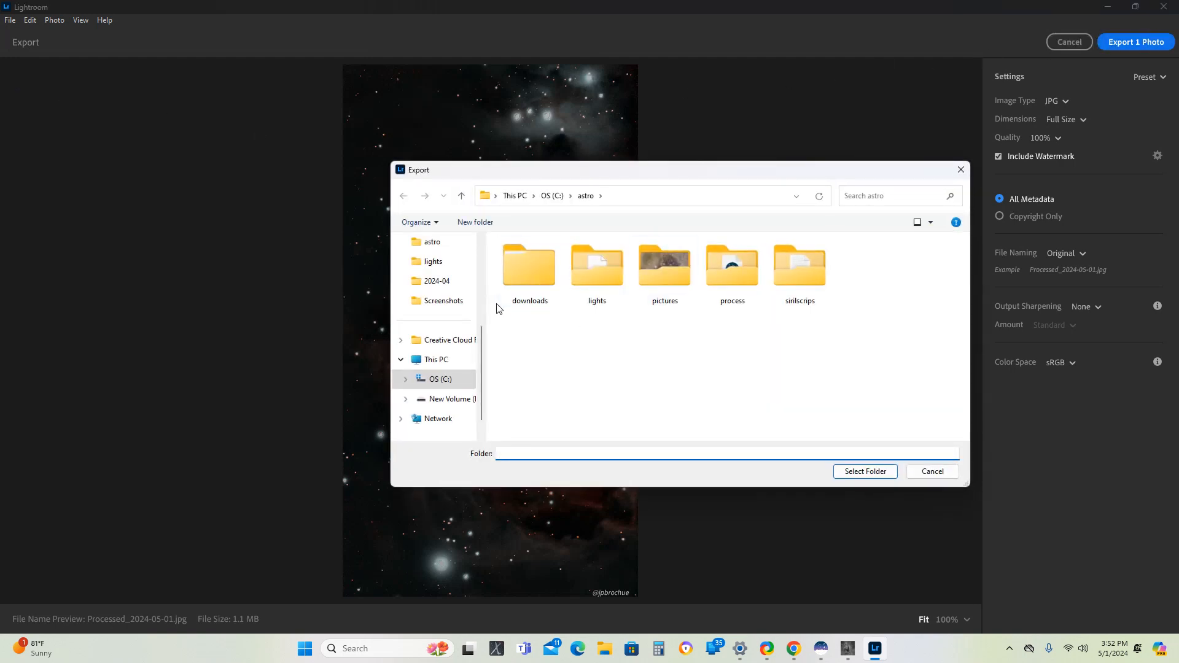
scroll(449, 320, up, 3)
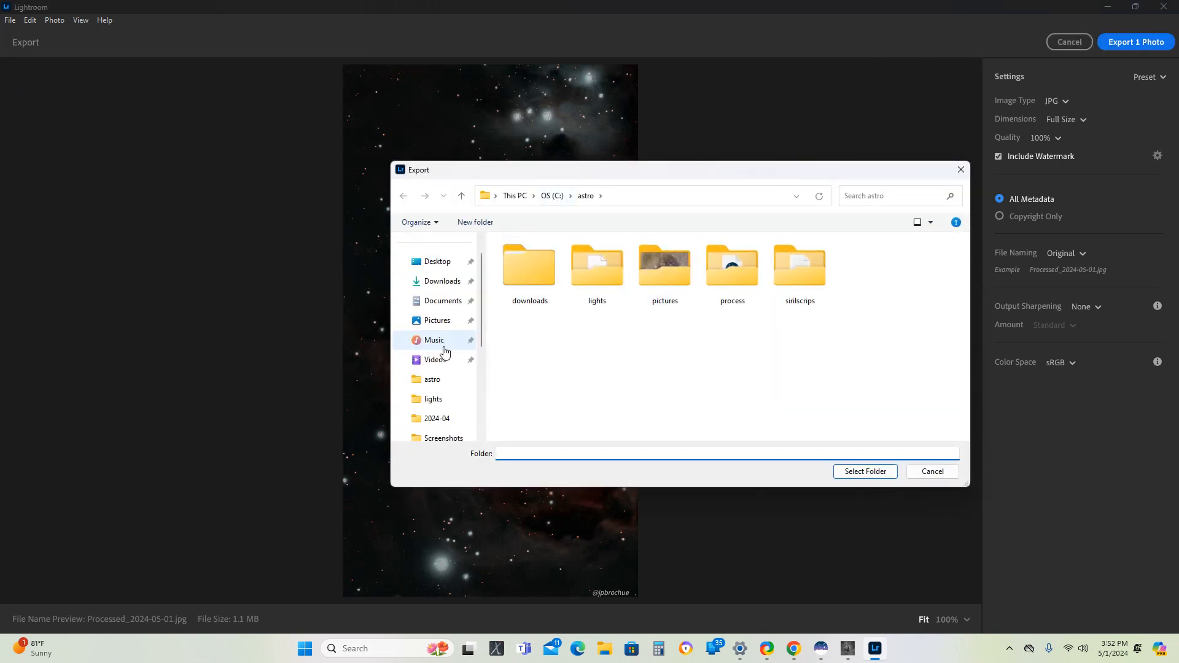
click(437, 344)
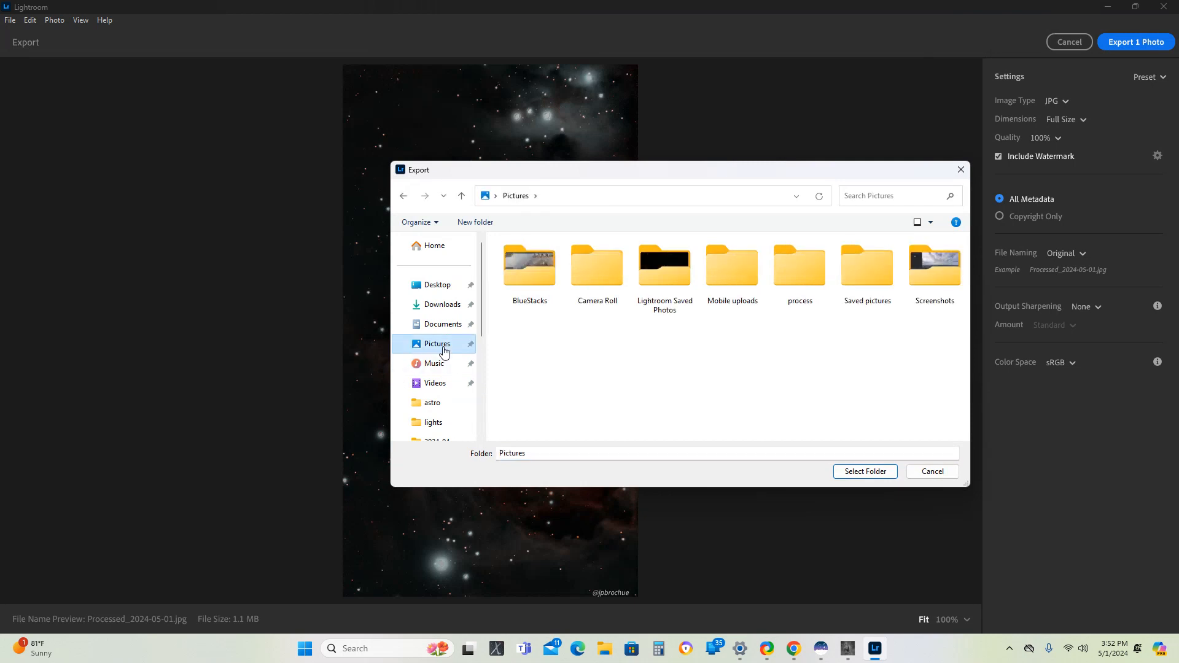
click(861, 474)
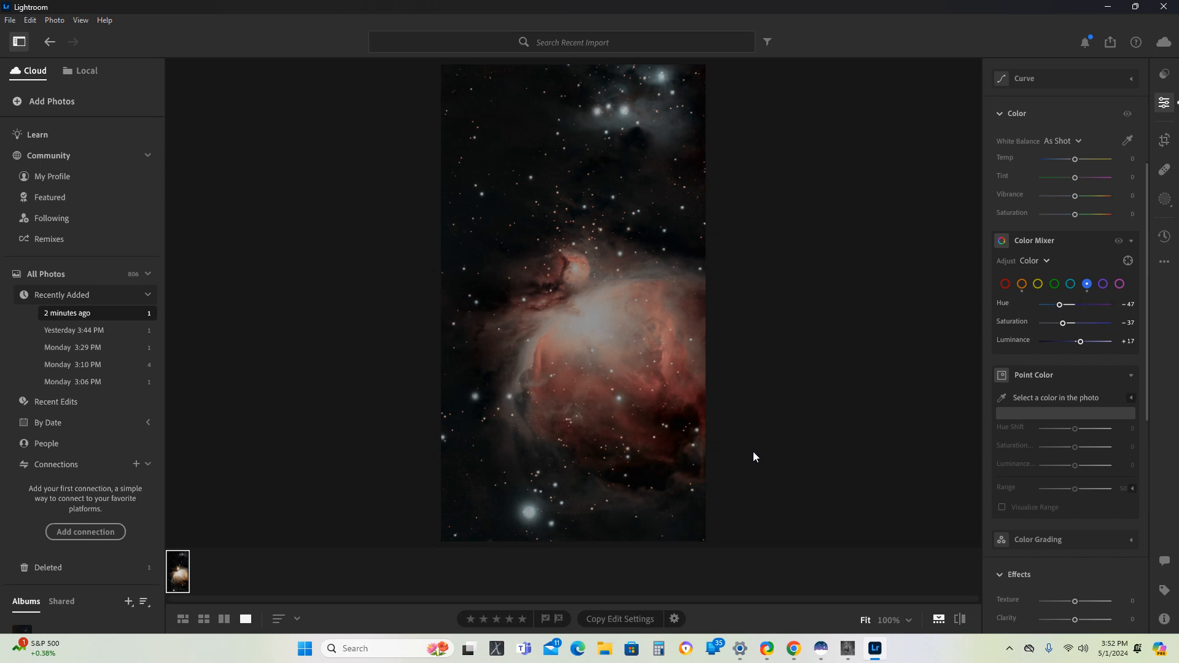
Step: Close Lightroom and switch to the Chrome browser
click(1168, 8)
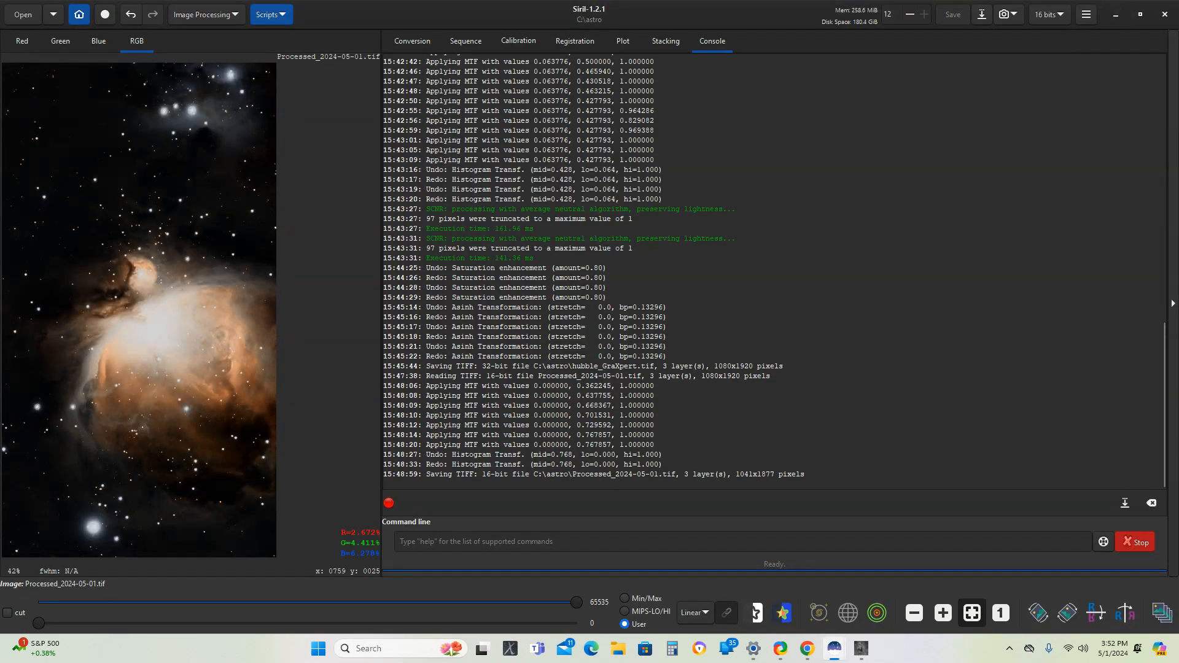
click(780, 648)
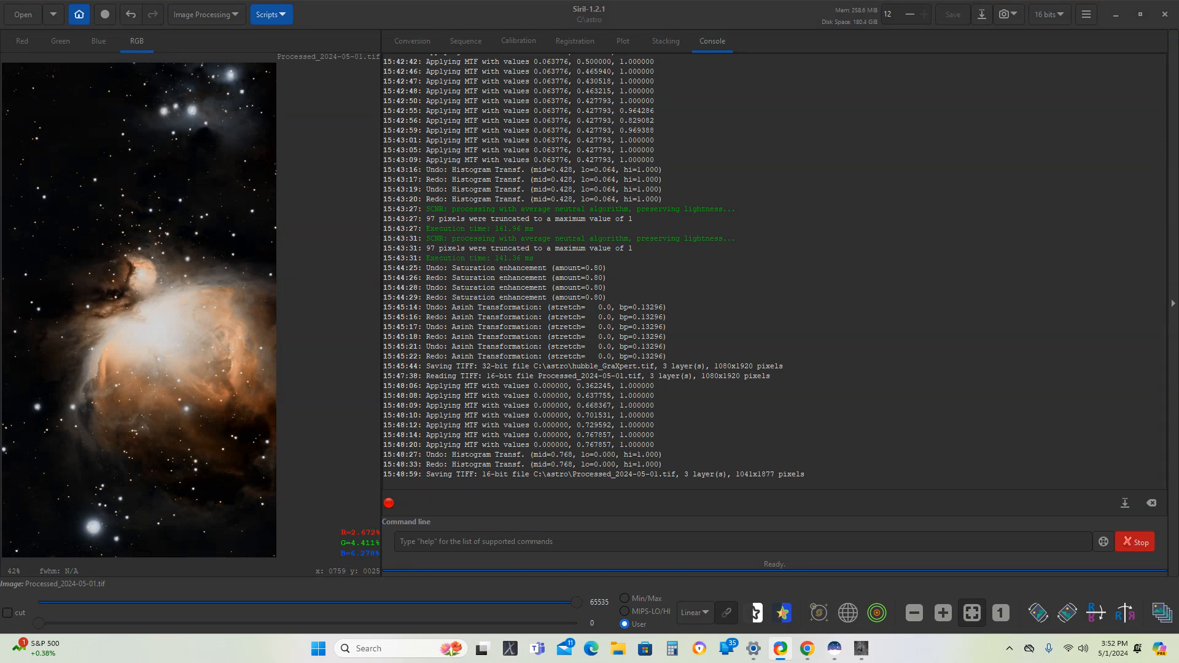